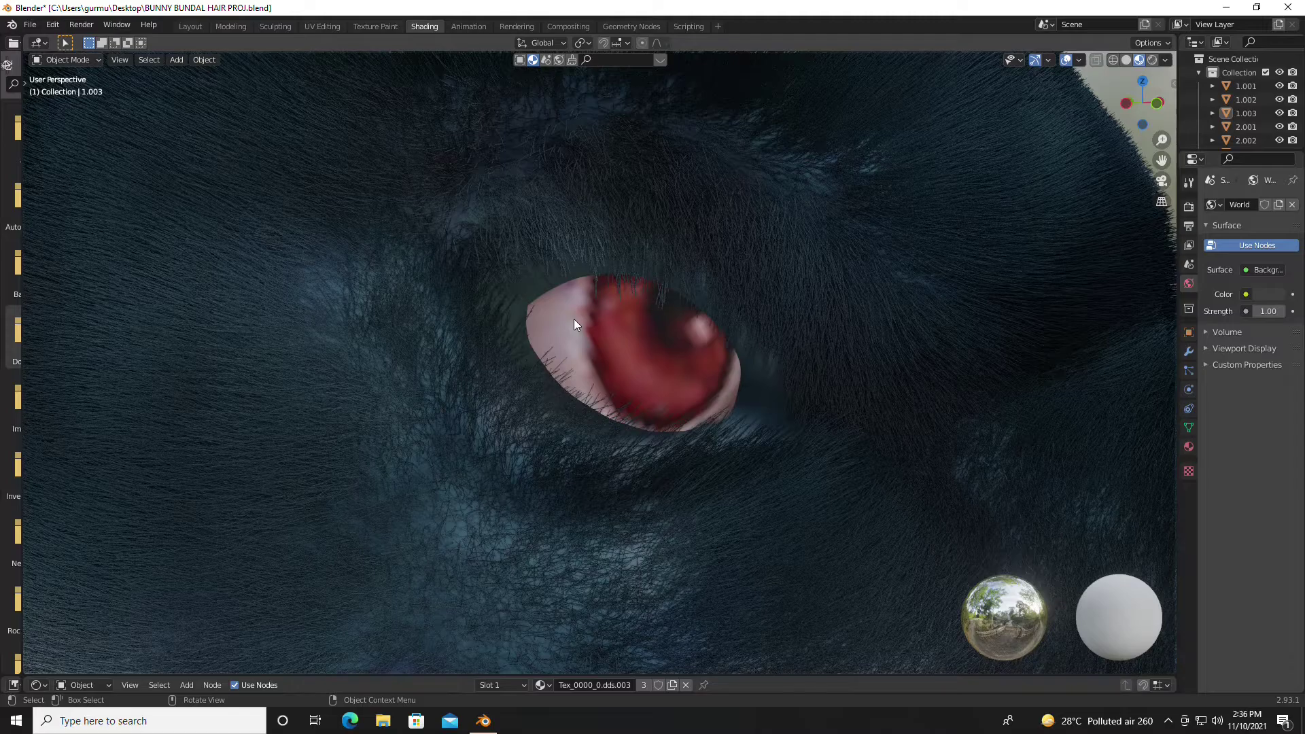
Orbit and zoom around the textured bunny to inspect body, backpack, scarf, face and ears
scroll(573, 319, down, 2)
scroll(574, 320, down, 2)
scroll(573, 319, down, 1)
scroll(574, 320, down, 3)
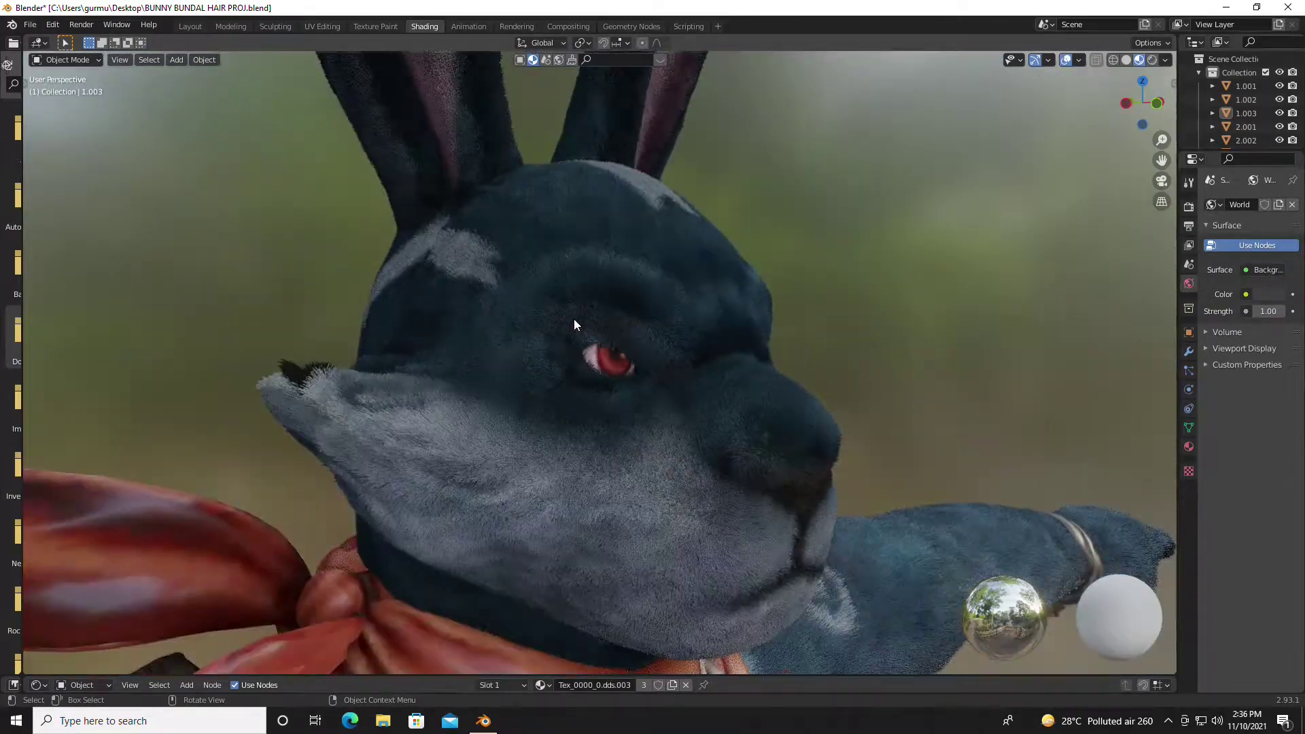
scroll(457, 413, up, 2)
scroll(594, 399, up, 2)
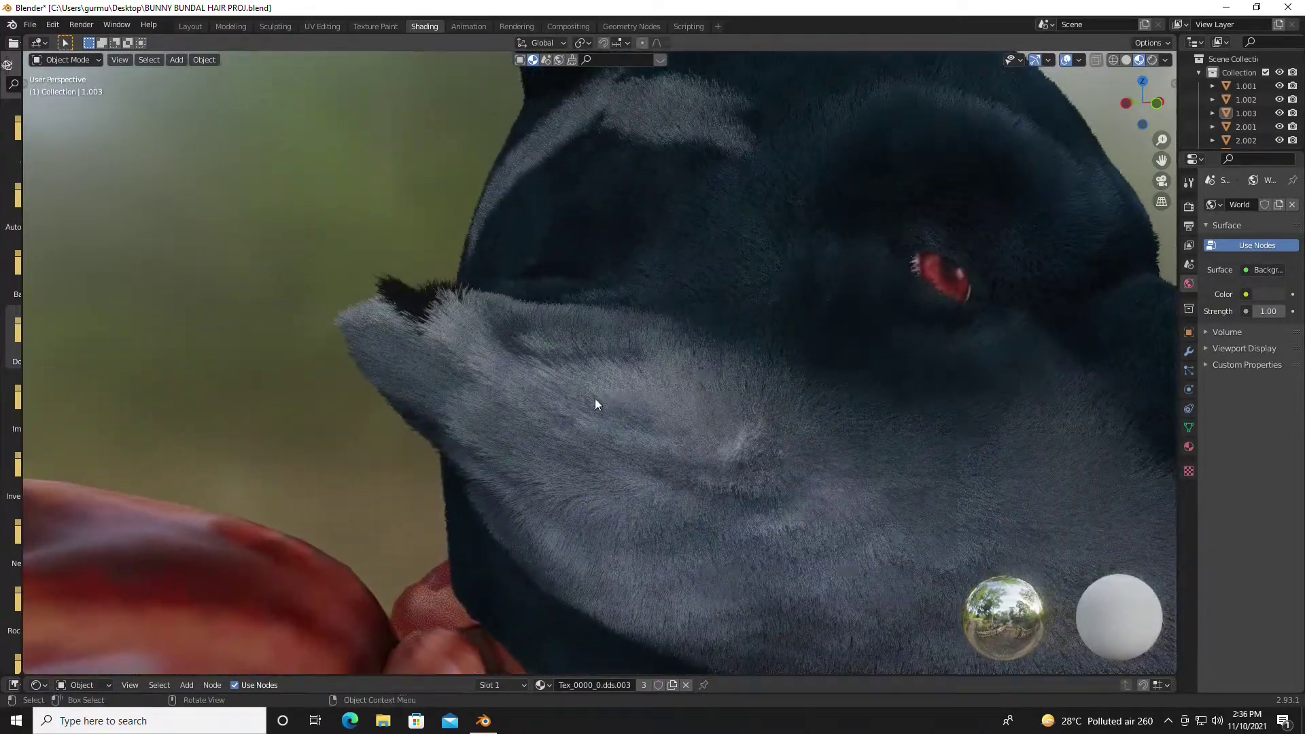
scroll(562, 390, up, 2)
scroll(563, 390, up, 1)
scroll(563, 392, down, 3)
scroll(530, 258, up, 3)
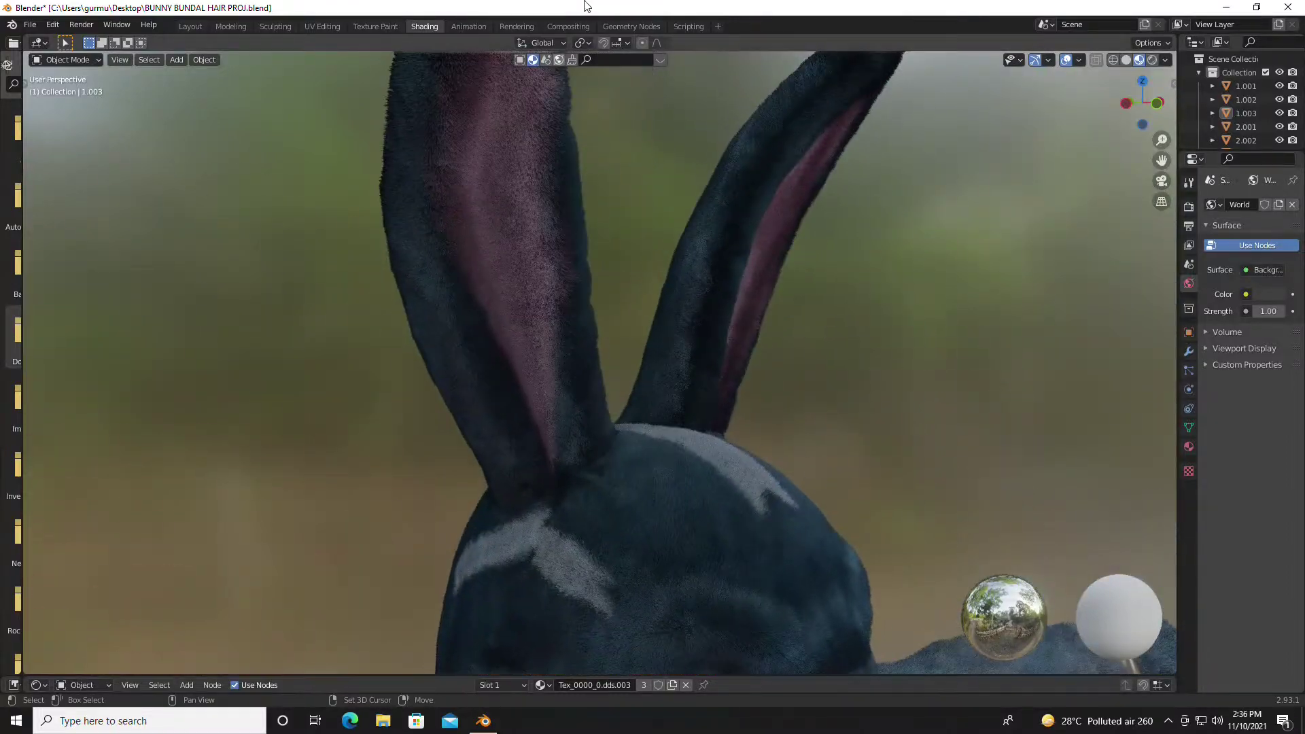
scroll(502, 209, up, 1)
scroll(503, 208, down, 3)
scroll(517, 244, down, 2)
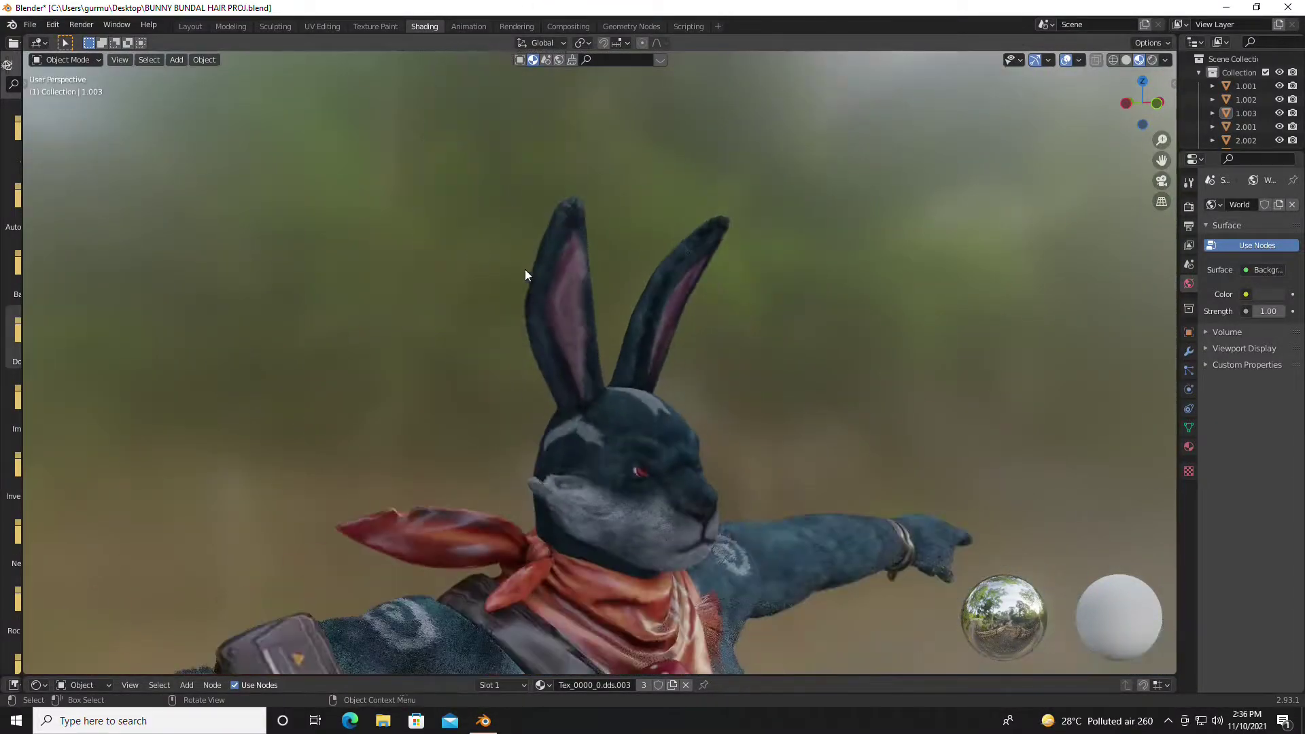
scroll(577, 114, up, 1)
mouse_move(584, 267)
middle_down()
mouse_move(336, 243)
mouse_move(196, 259)
middle_up()
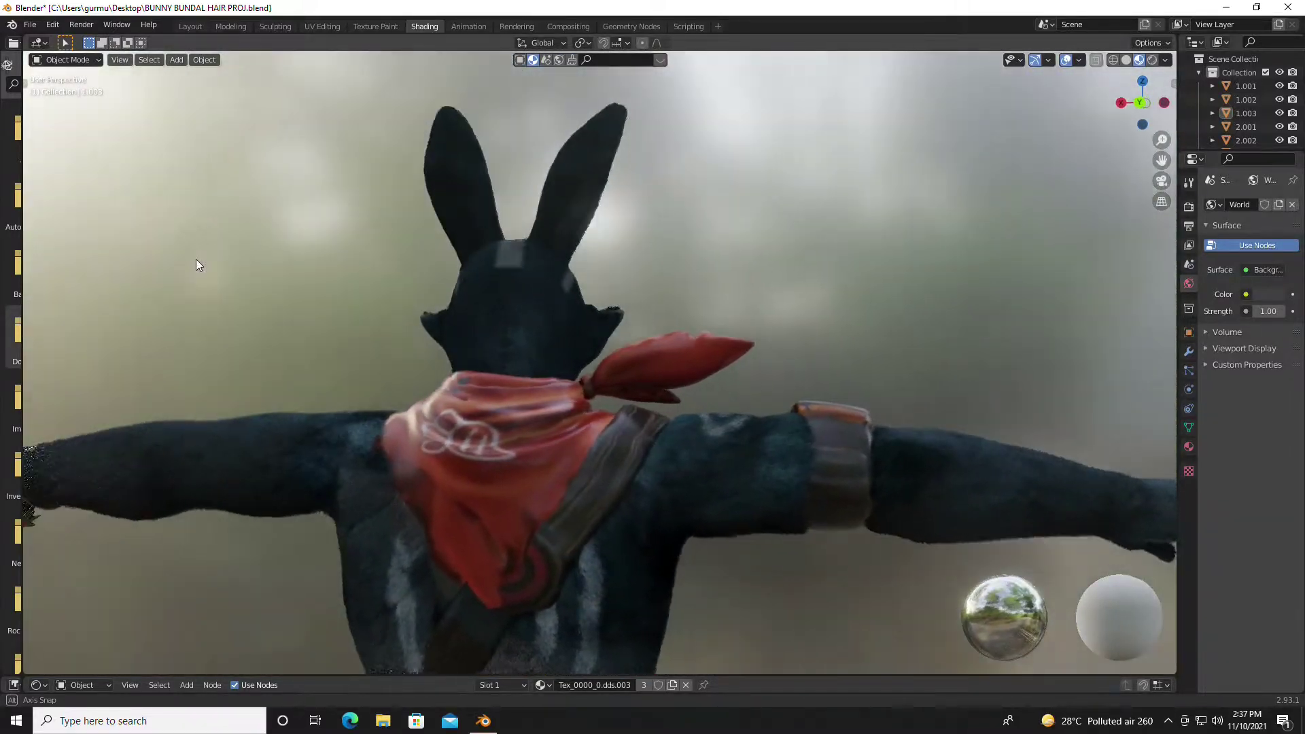
scroll(716, 425, up, 4)
mouse_move(715, 426)
middle_down()
mouse_move(603, 367)
mouse_move(704, 423)
mouse_move(642, 352)
mouse_move(664, 410)
mouse_move(548, 370)
mouse_move(399, 389)
mouse_move(300, 341)
middle_up()
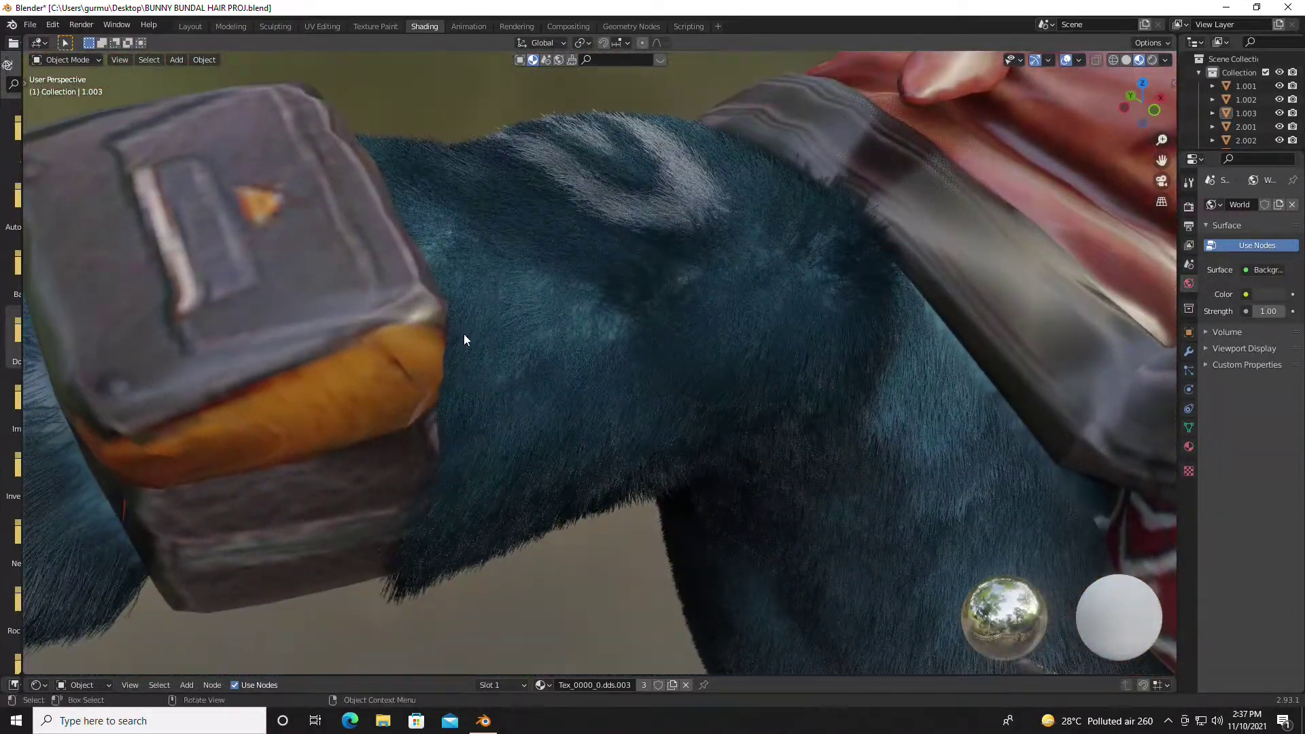
mouse_move(464, 333)
middle_down()
mouse_move(604, 354)
mouse_move(859, 335)
mouse_move(790, 315)
mouse_move(427, 386)
mouse_move(705, 385)
mouse_move(501, 365)
mouse_move(712, 372)
middle_up()
scroll(721, 361, down, 3)
scroll(721, 361, down, 3)
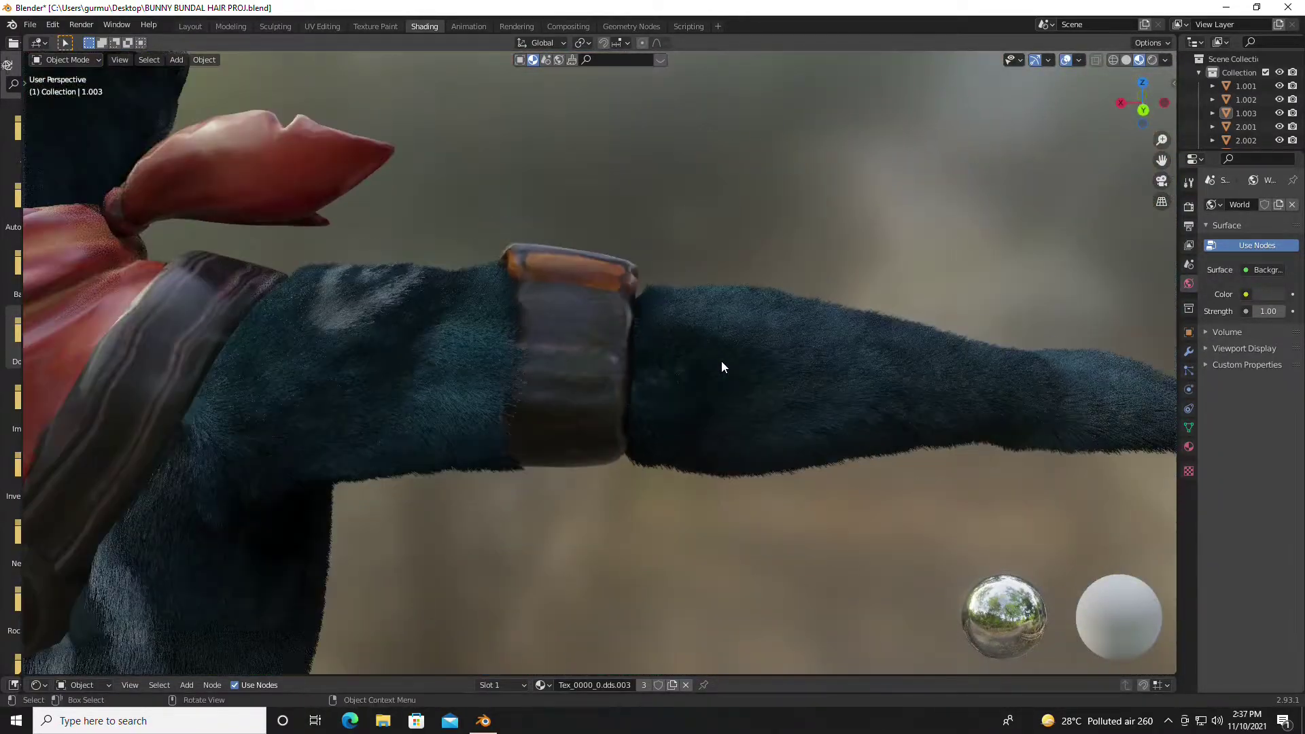
scroll(621, 384, down, 2)
scroll(565, 393, down, 1)
mouse_move(564, 393)
middle_down()
mouse_move(764, 378)
mouse_move(43, 362)
mouse_move(1086, 360)
mouse_move(1127, 333)
mouse_move(827, 281)
middle_up()
scroll(553, 189, up, 5)
mouse_move(553, 189)
middle_down()
mouse_move(647, 490)
mouse_move(715, 216)
mouse_move(728, 291)
mouse_move(704, 180)
mouse_move(695, 252)
mouse_move(655, 210)
mouse_move(734, 274)
middle_up()
scroll(641, 472, up, 3)
scroll(734, 291, up, 2)
scroll(657, 216, down, 1)
scroll(659, 221, down, 2)
scroll(734, 274, down, 4)
mouse_move(752, 329)
middle_down()
mouse_move(828, 326)
mouse_move(668, 366)
mouse_move(723, 348)
middle_up()
scroll(799, 329, up, 4)
scroll(683, 357, down, 3)
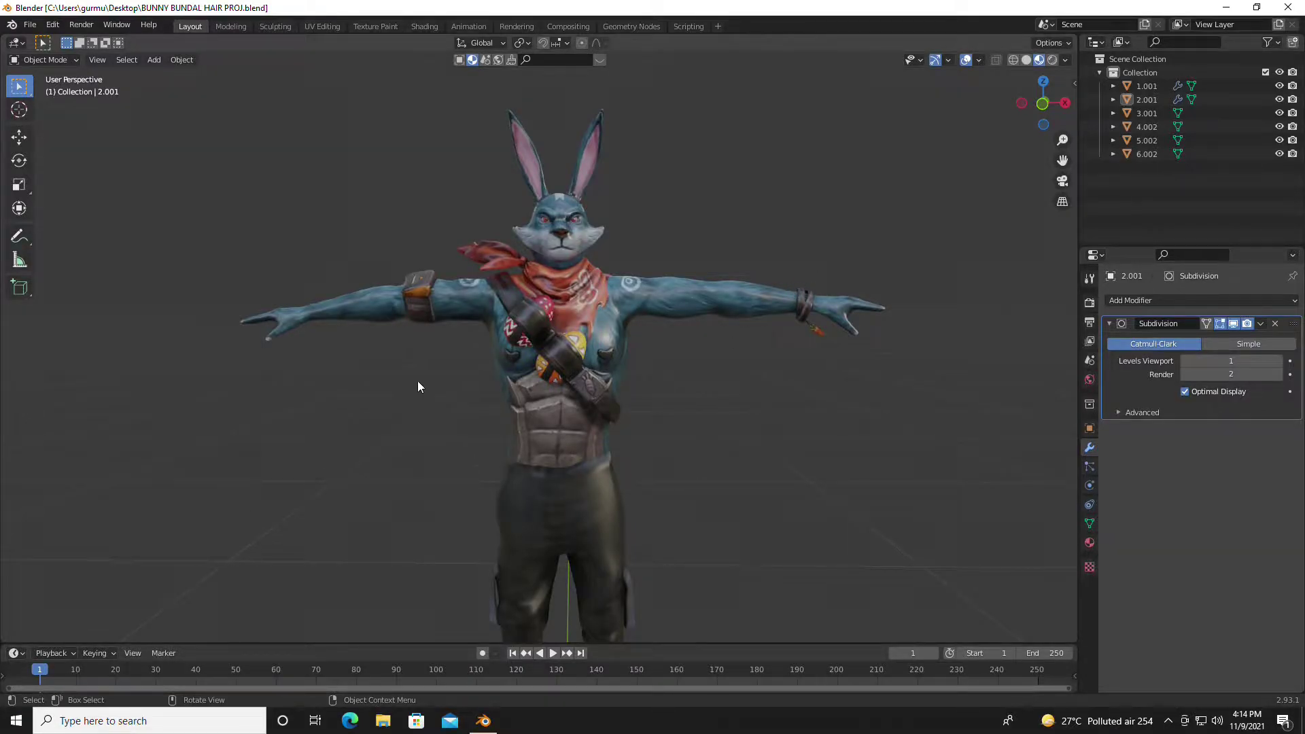
scroll(578, 181, up, 2)
scroll(578, 180, up, 4)
scroll(536, 283, down, 6)
scroll(550, 178, up, 6)
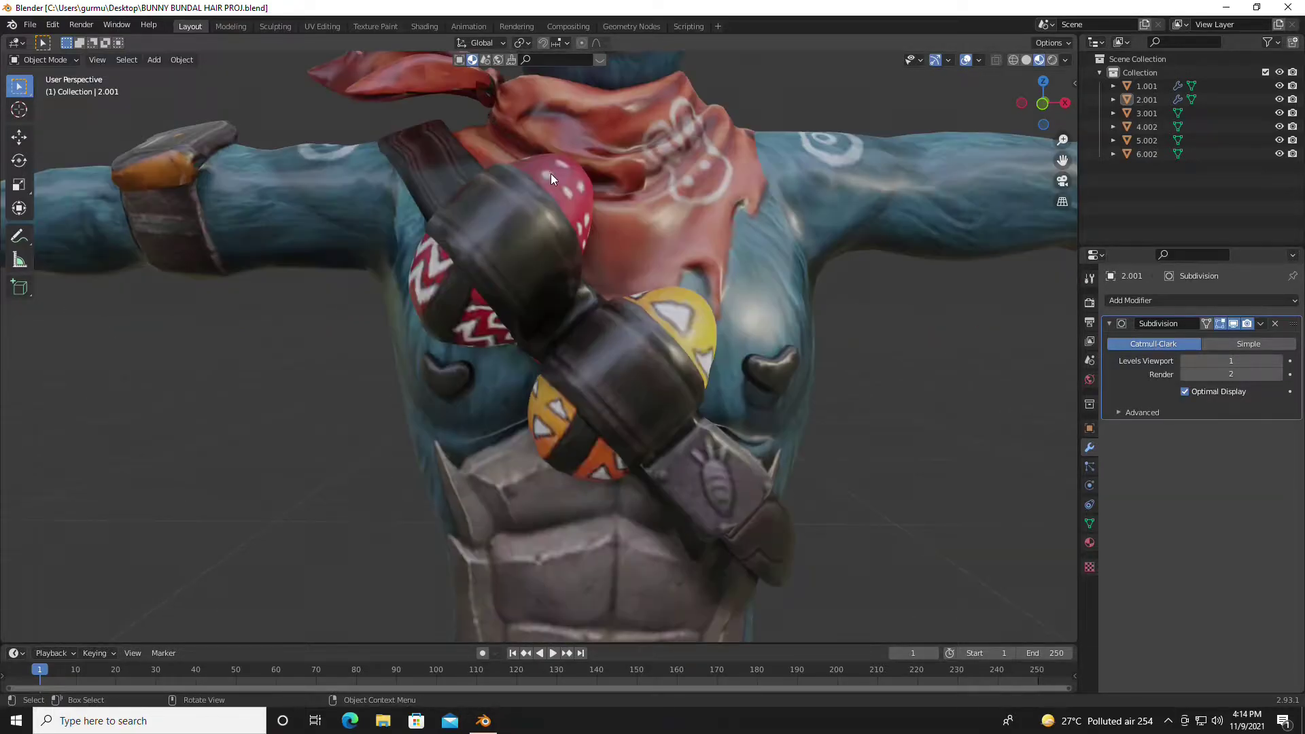
scroll(550, 174, down, 6)
scroll(551, 190, up, 1)
scroll(544, 231, up, 2)
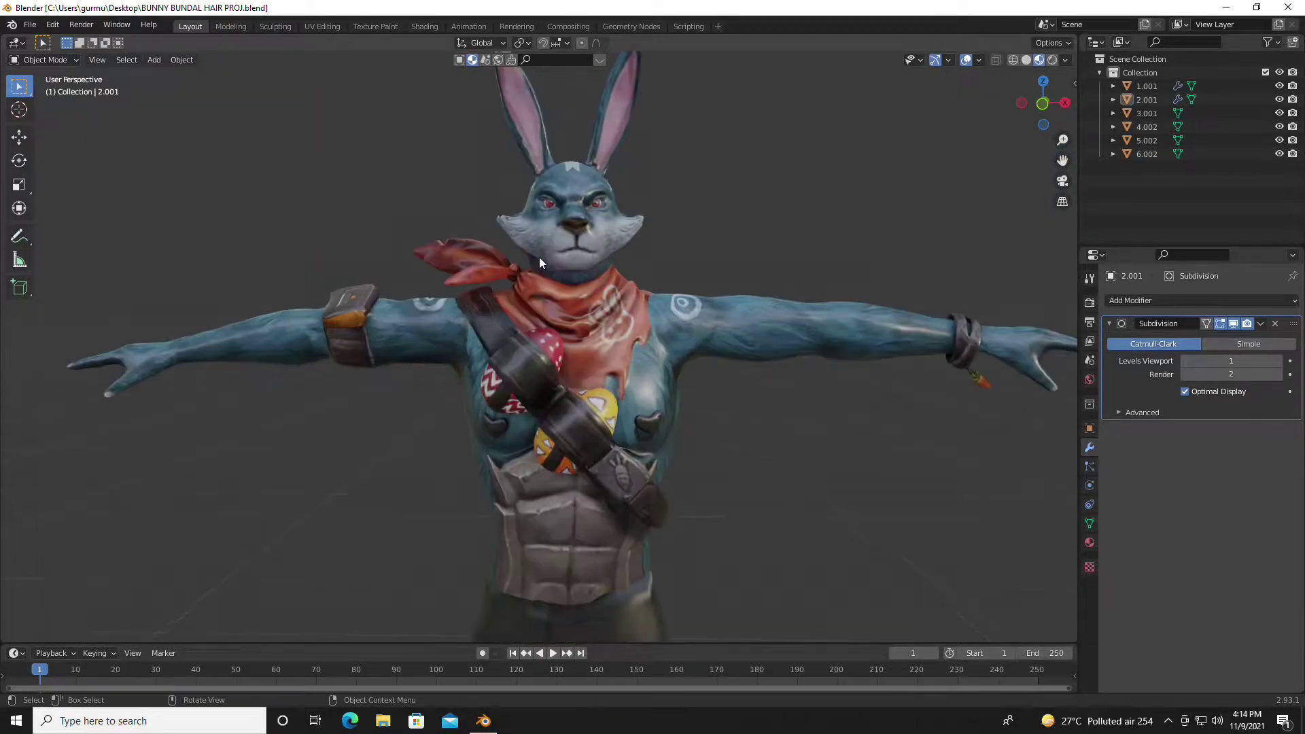
Select the bunny's body mesh 2.001 and check it from slightly turned views
click(626, 332)
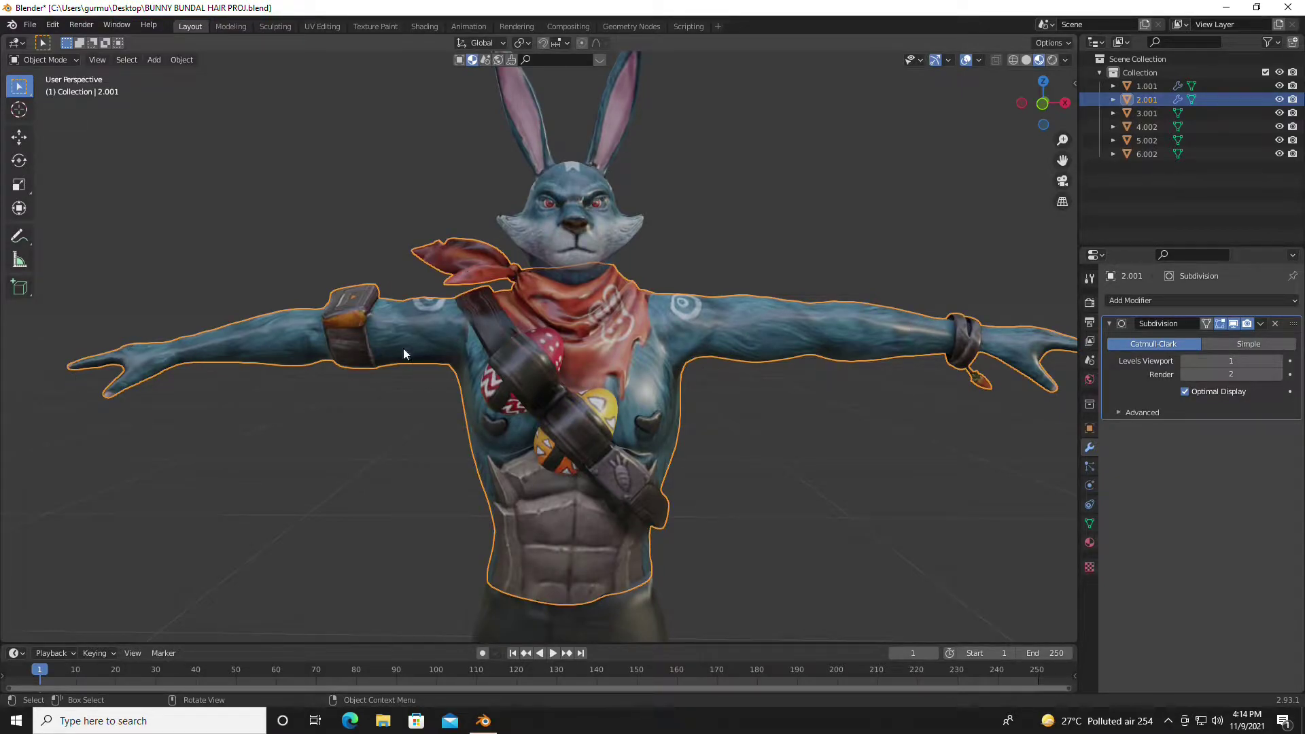
scroll(404, 349, up, 4)
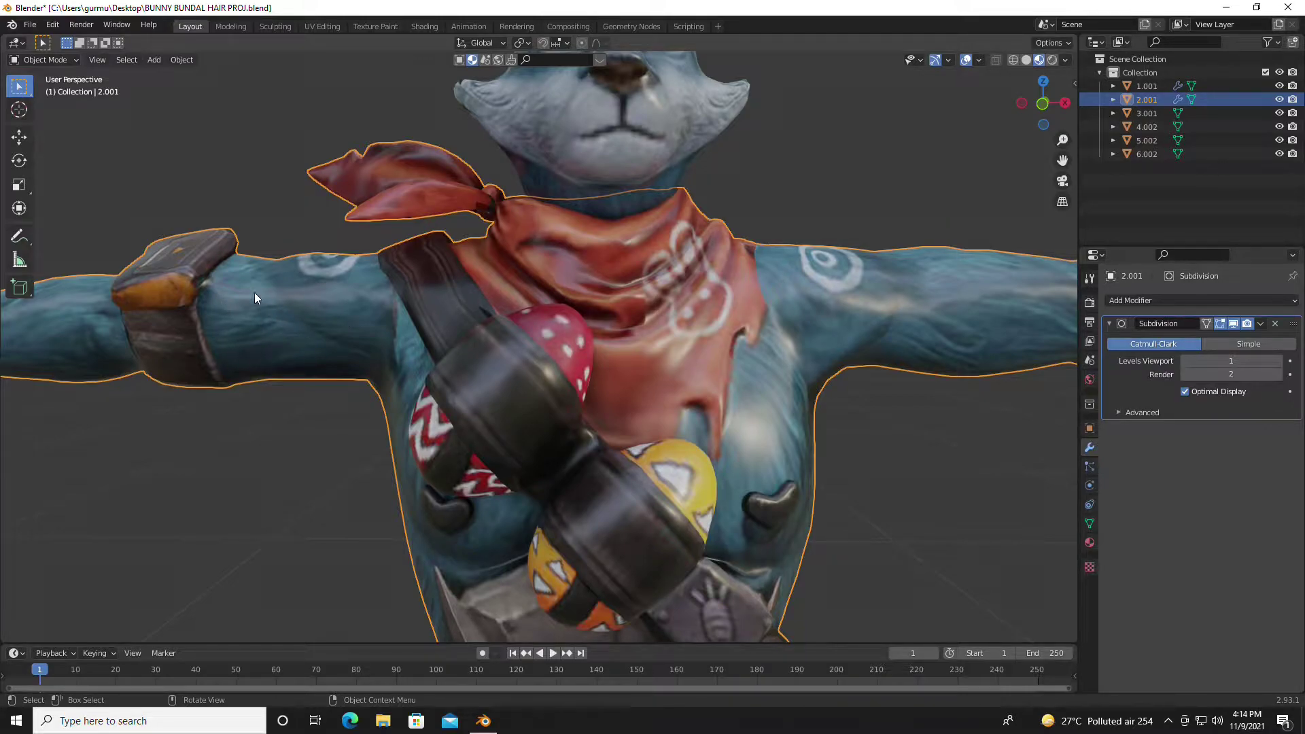
scroll(254, 292, down, 5)
scroll(284, 299, up, 8)
scroll(351, 313, down, 3)
scroll(589, 280, down, 4)
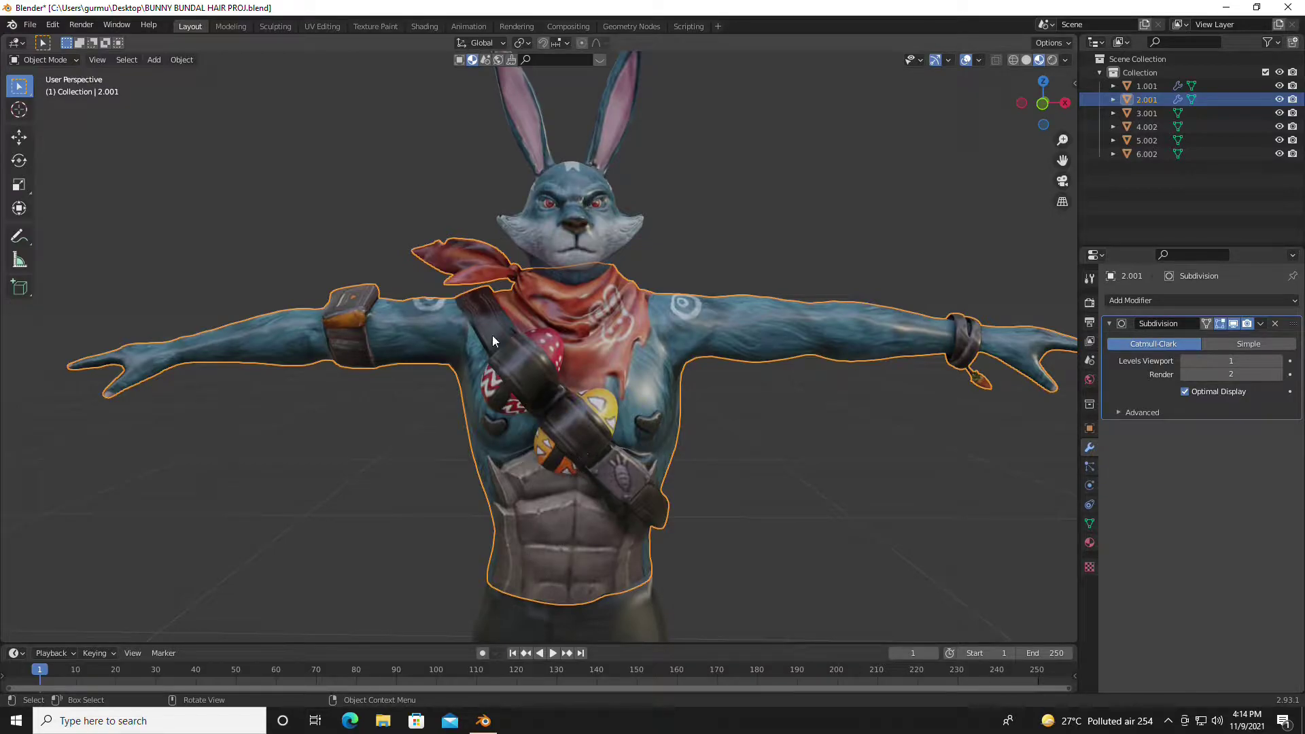
middle_drag(369, 350, 334, 310)
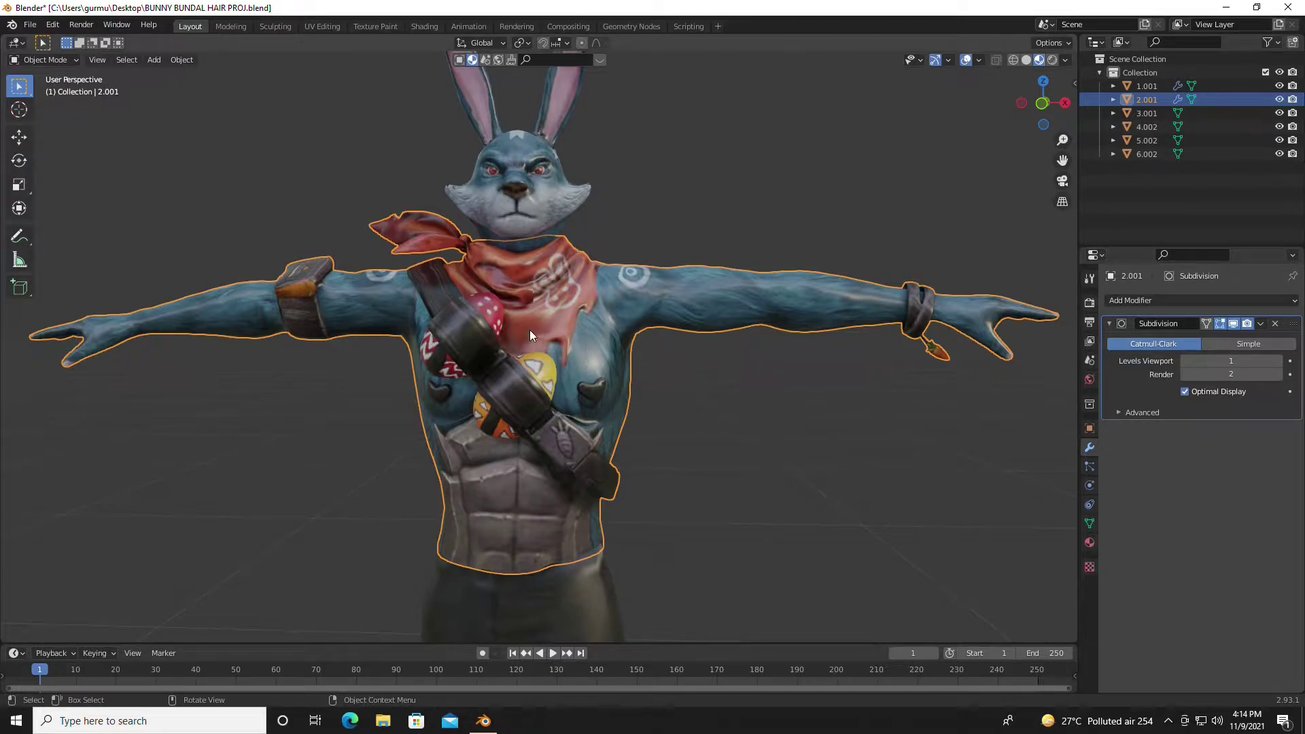
middle_drag(530, 334, 524, 345)
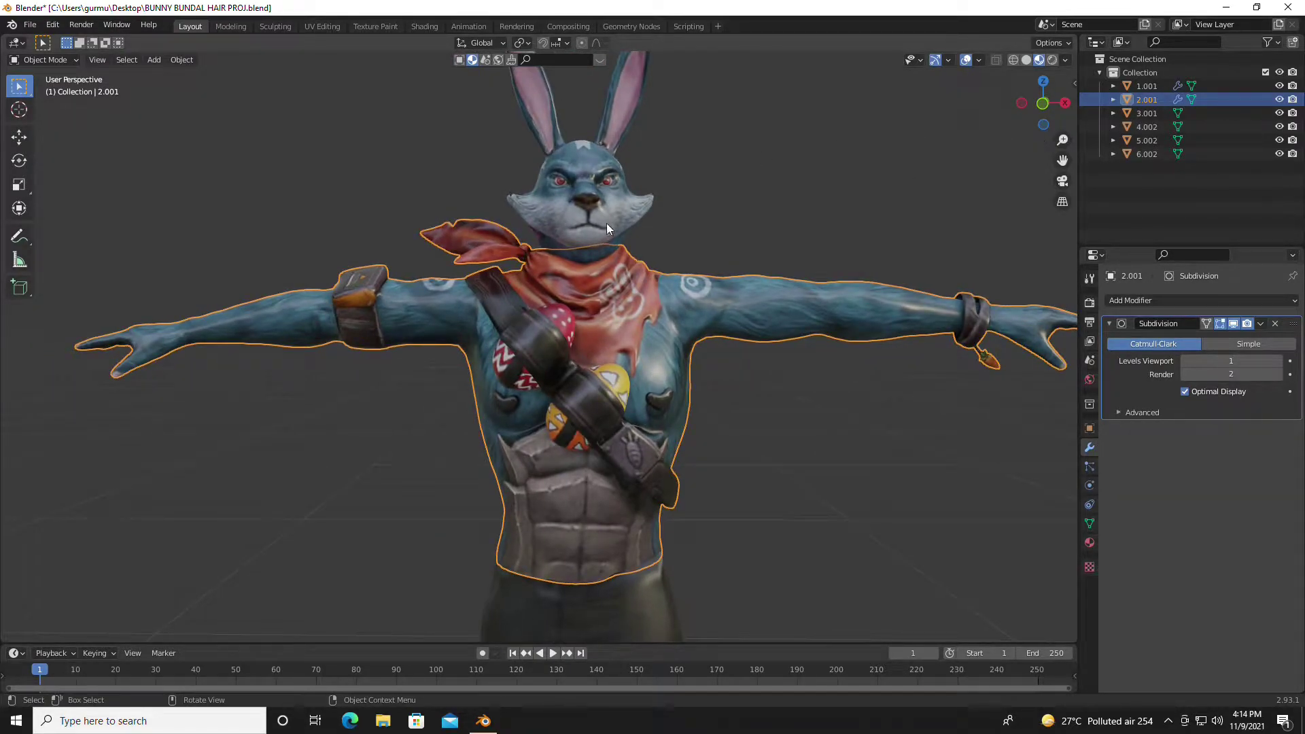
scroll(411, 303, up, 4)
scroll(410, 303, down, 4)
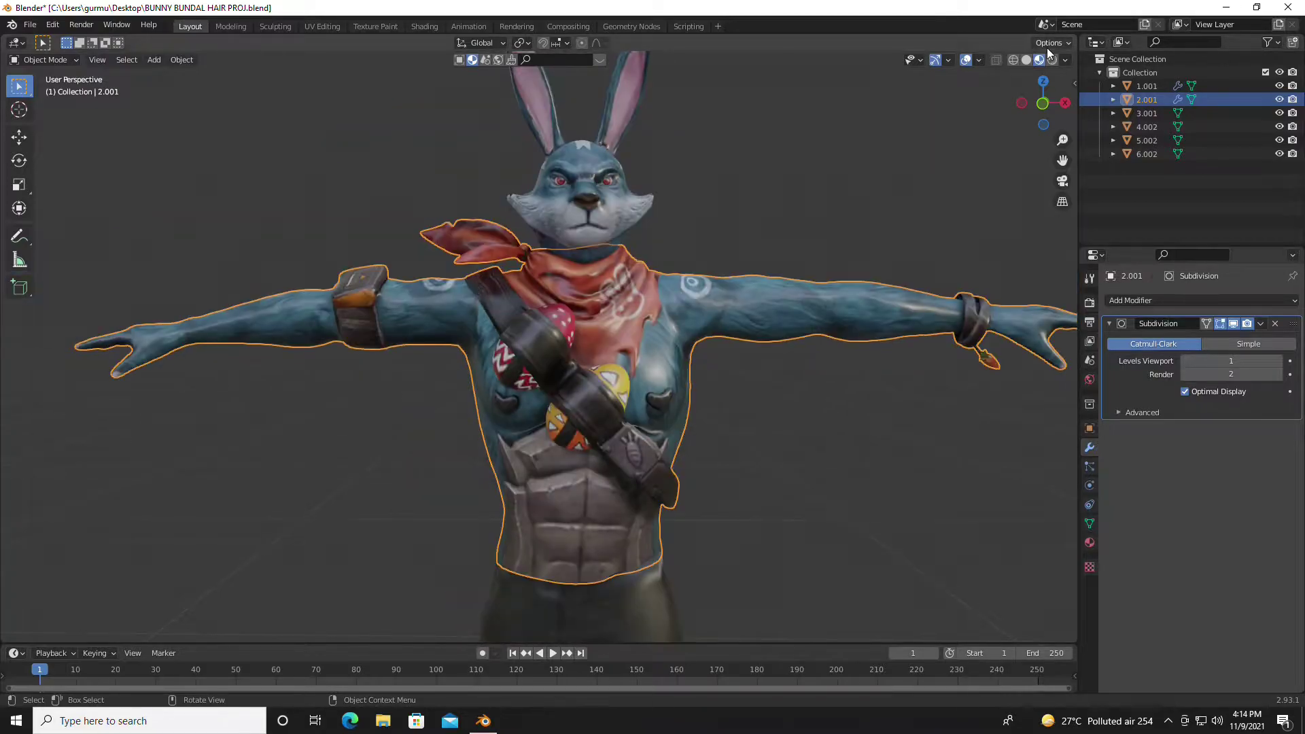
Enter wireframe Edit Mode on the body and box-select the fingertip vertices
click(1013, 59)
key(Tab)
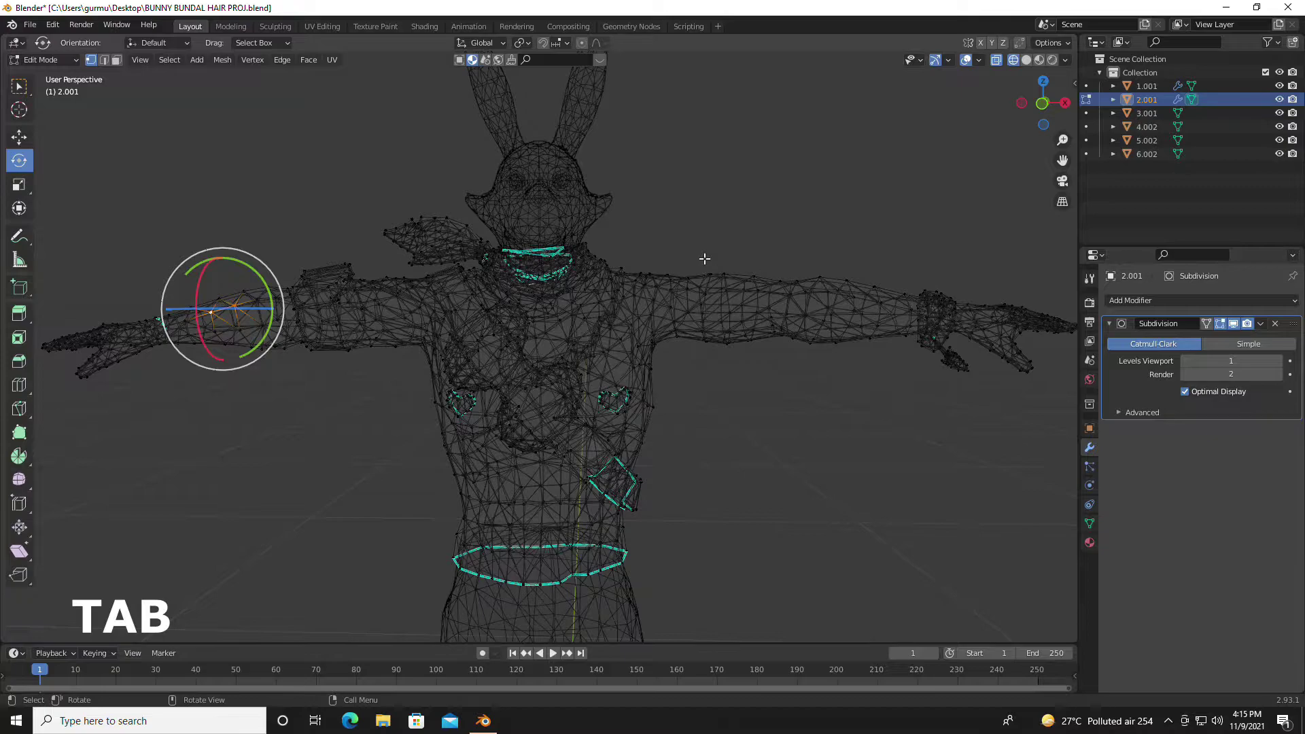
key(w)
scroll(912, 387, up, 2)
scroll(814, 340, up, 5)
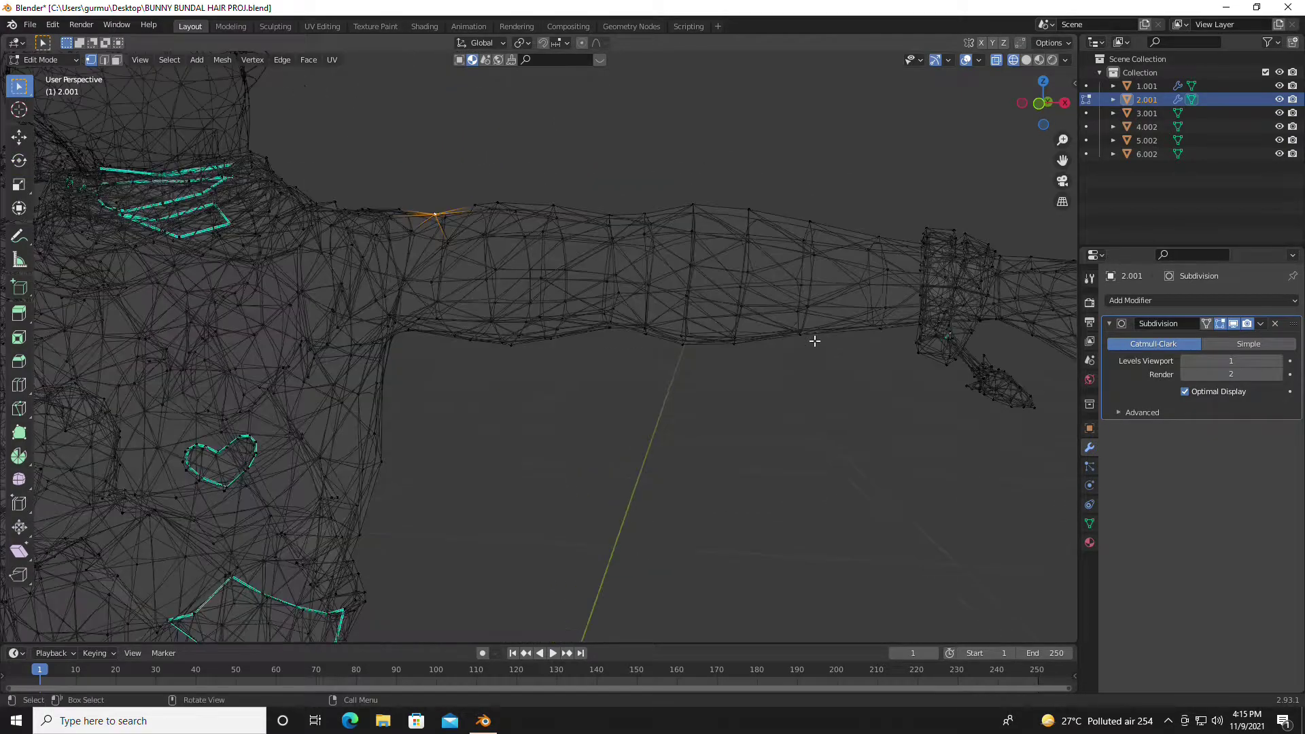
shift+middle_drag(830, 344, 816, 388)
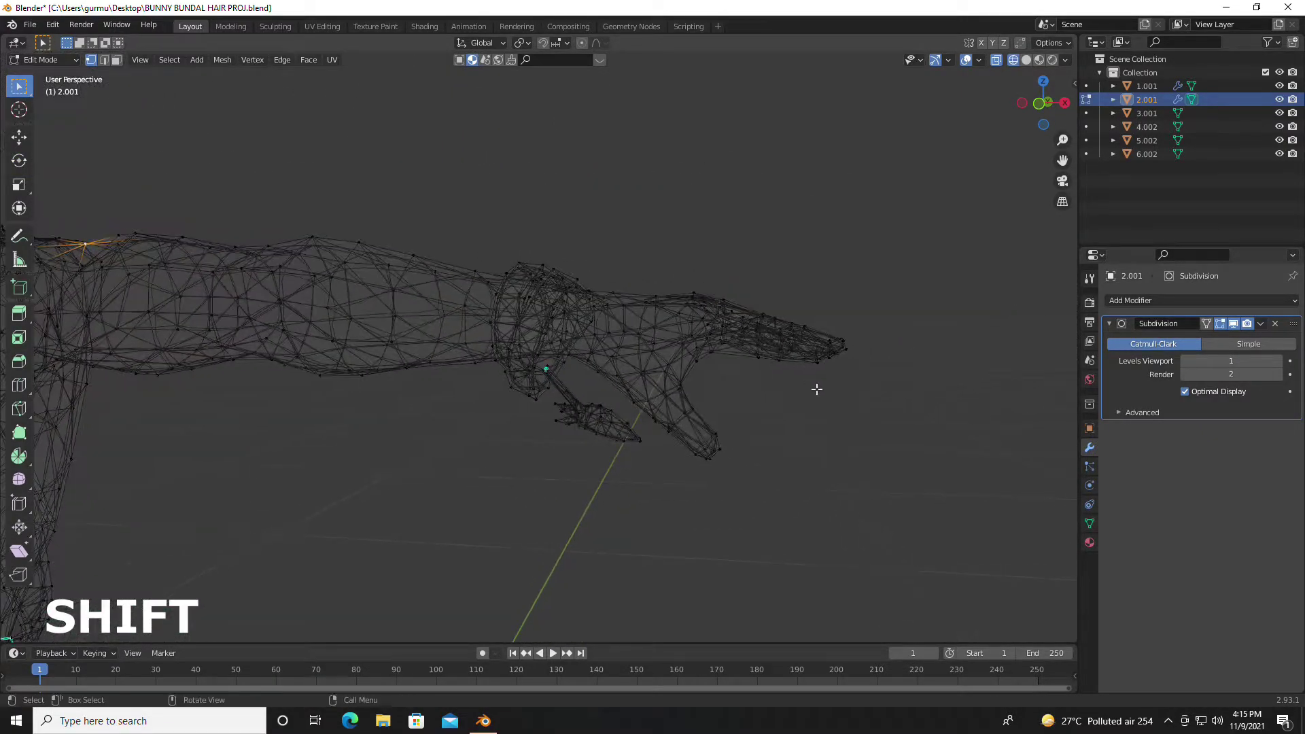
shift+drag(887, 444, 708, 248)
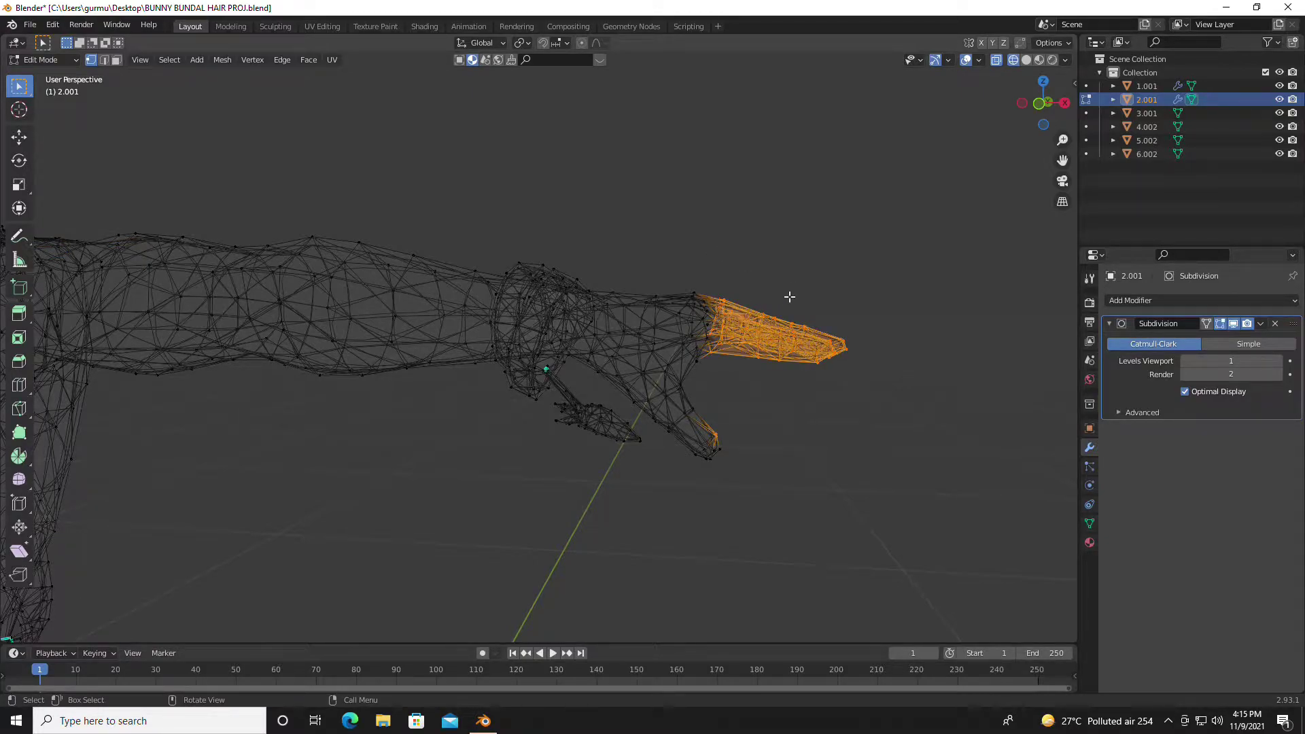
Grow the selection from the fingertips over the hand, wrist and forearm to the shoulder
key(ctrl)
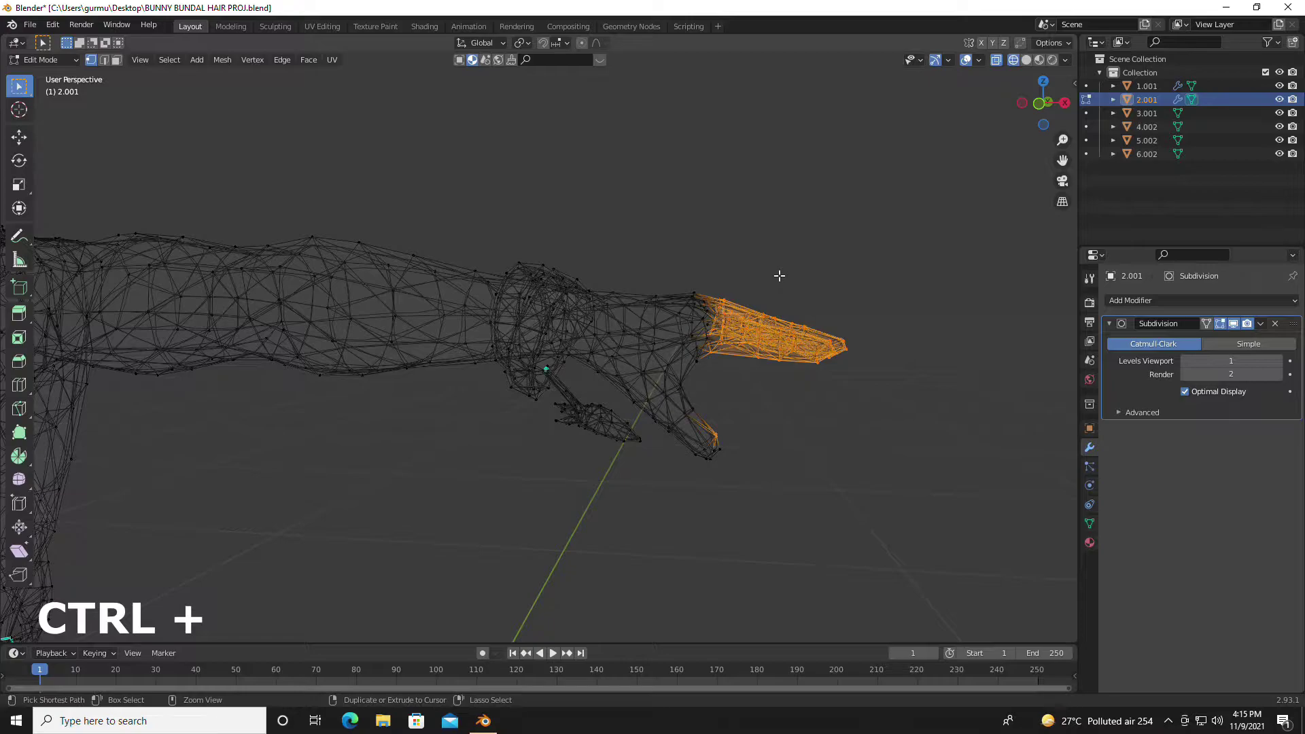
key(ctrl+KP_Add)
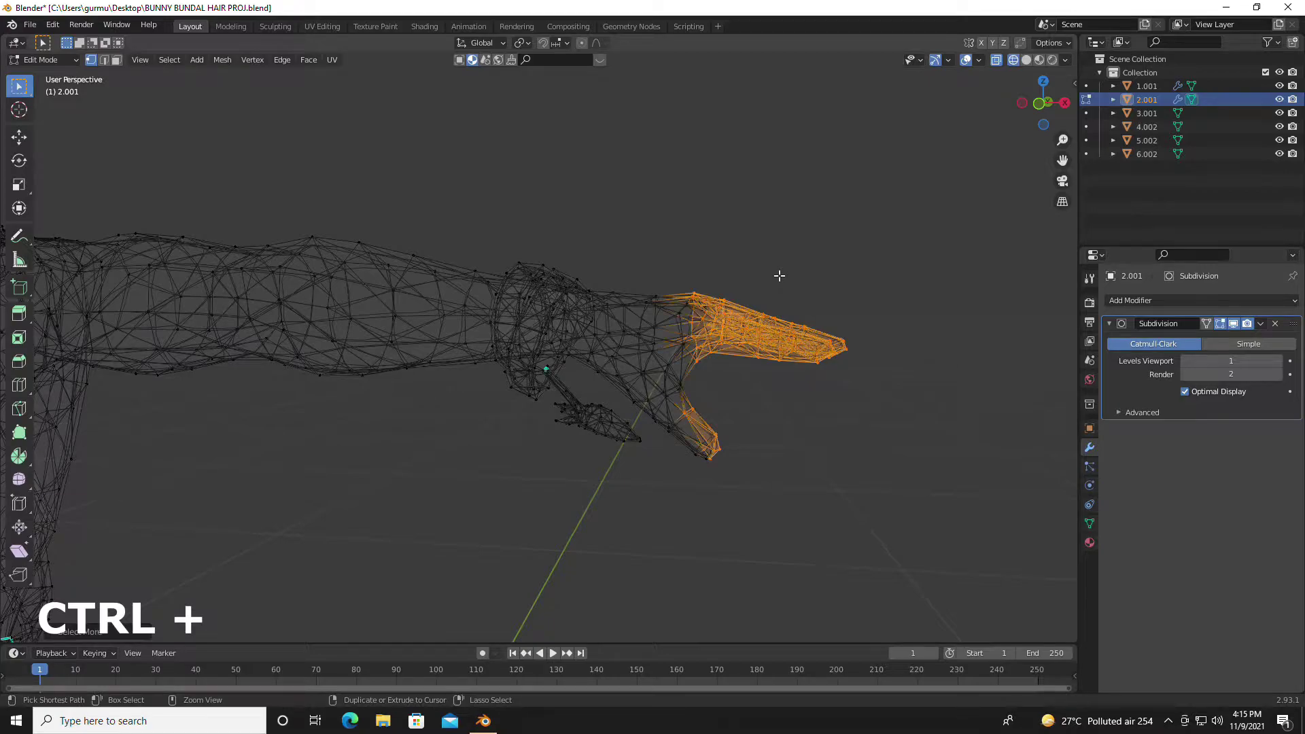
key(ctrl+KP_Add)
key(ctrl+KP_Add)
key(ctrl+KP_Add)
key(ctrl+KP_Add)
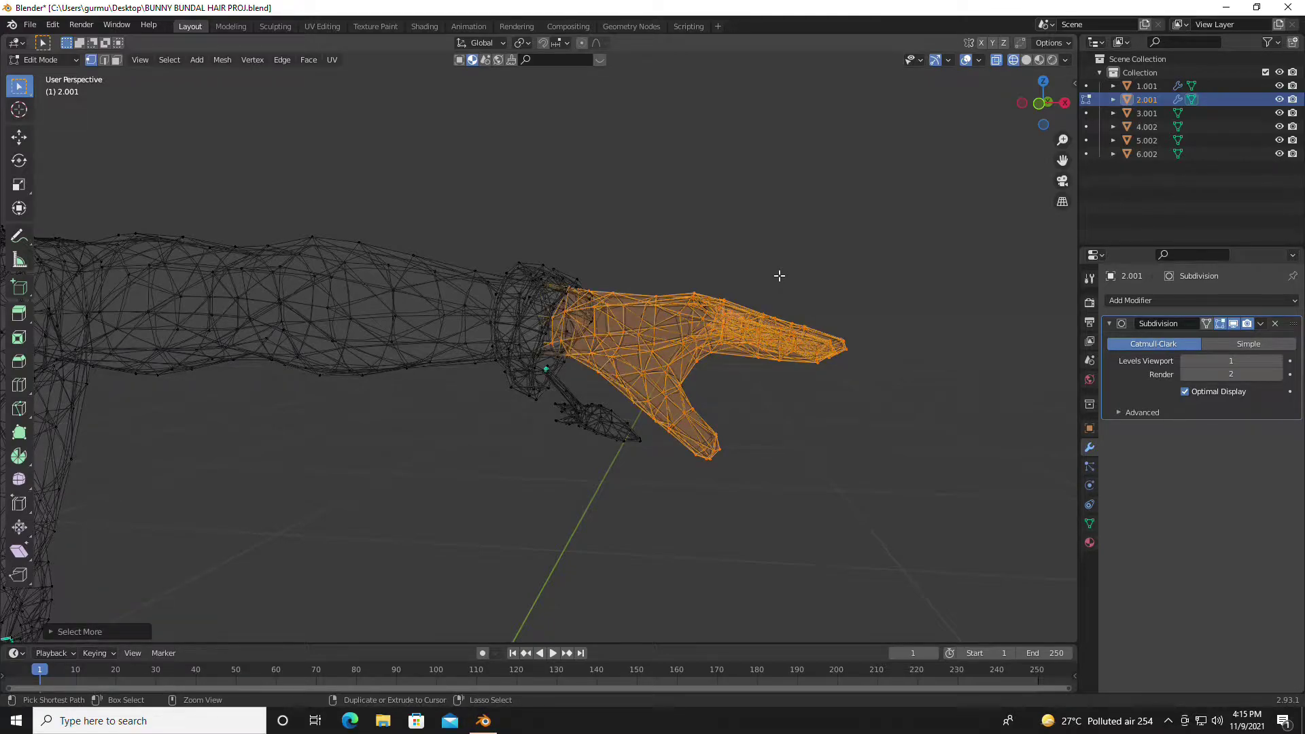
key(ctrl+KP_Add)
key(ctrl+KP_Add)
key(ctrl+KP_Add)
key(ctrl+KP_Add)
key(ctrl+KP_Add)
key(ctrl+KP_Add)
key(ctrl+KP_Add)
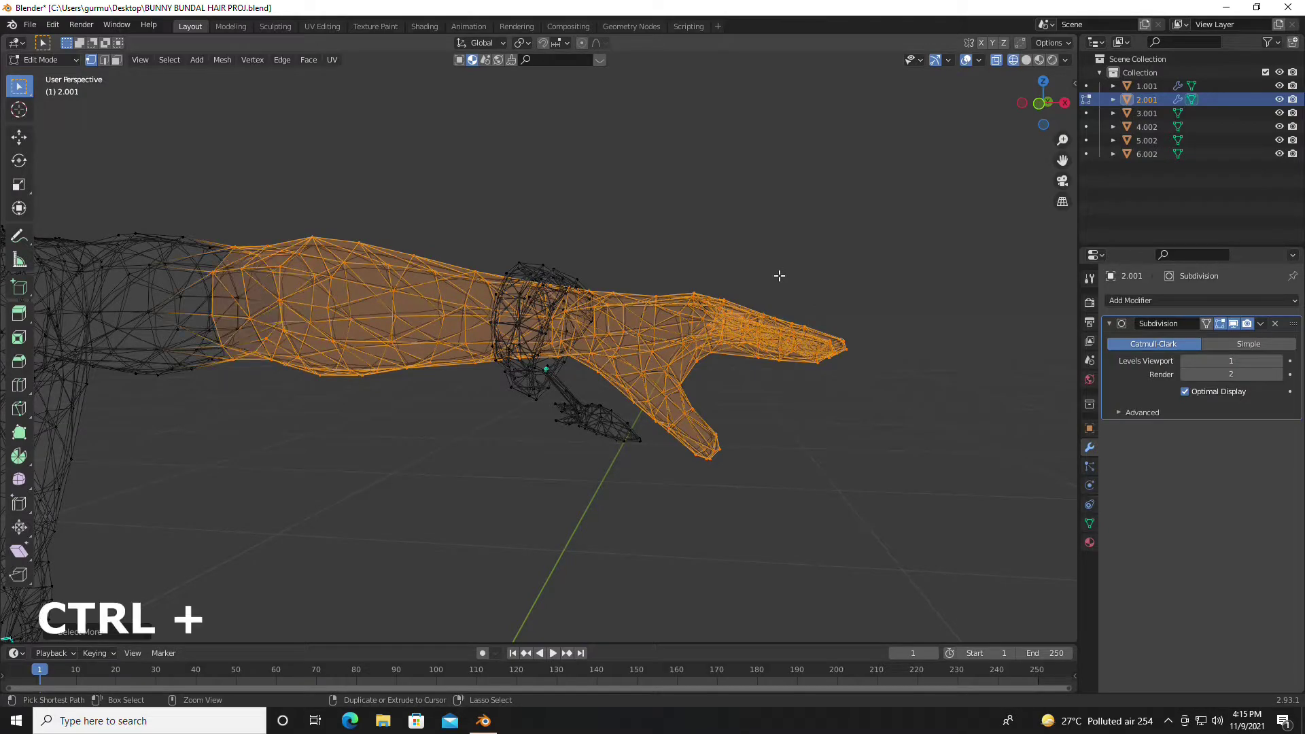
key(ctrl+KP_Add)
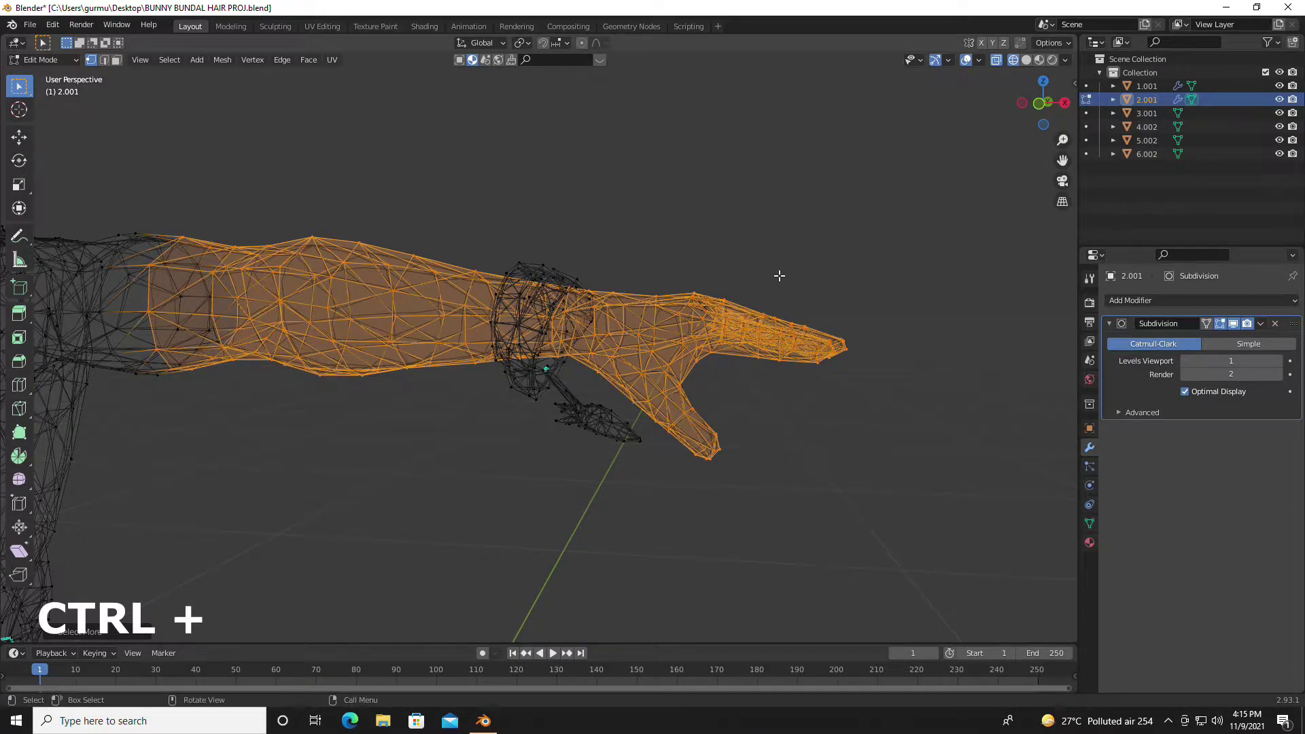
scroll(714, 314, down, 5)
Grow the selection across the torso and down the other arm to the hand
middle_drag(432, 288, 590, 300)
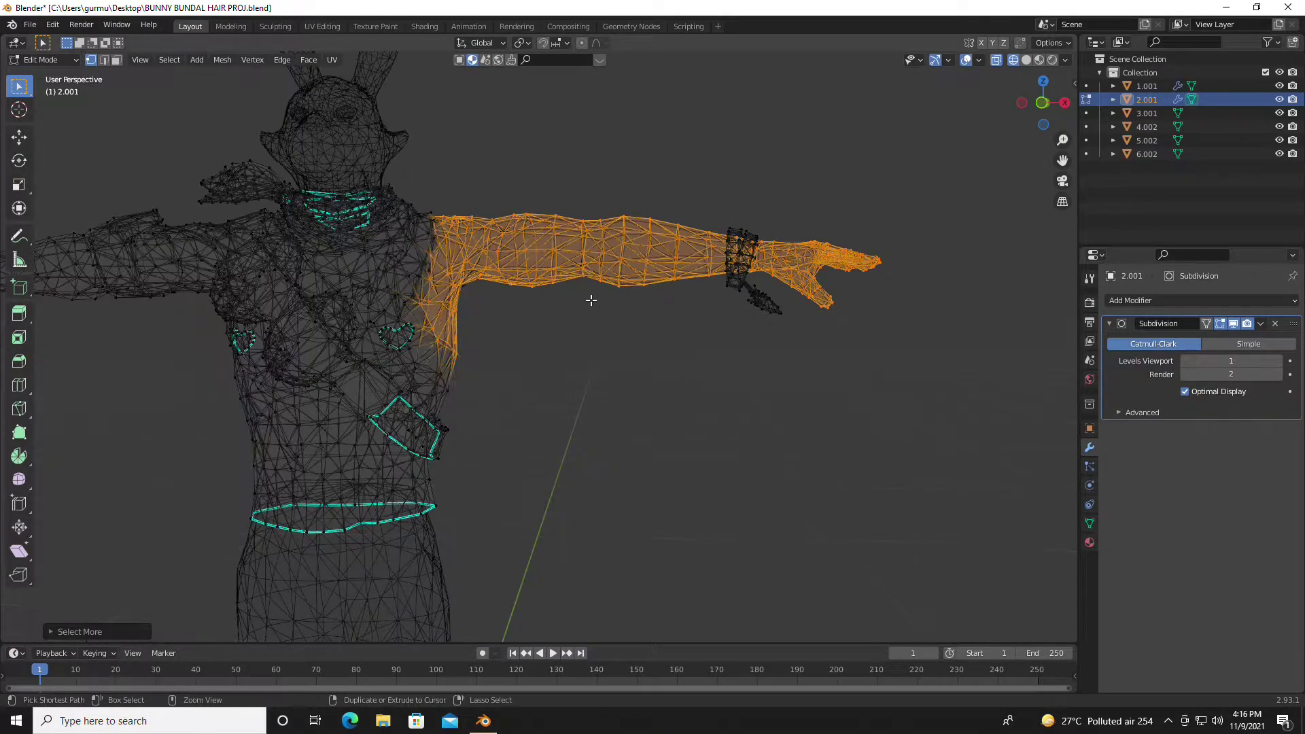
key(ctrl+KP_Add)
key(ctrl+KP_Add)
key(ctrl+KP_Add)
key(ctrl+KP_Add)
key(ctrl+KP_Add)
key(ctrl+KP_Add)
key(ctrl+KP_Add)
key(ctrl+KP_Add)
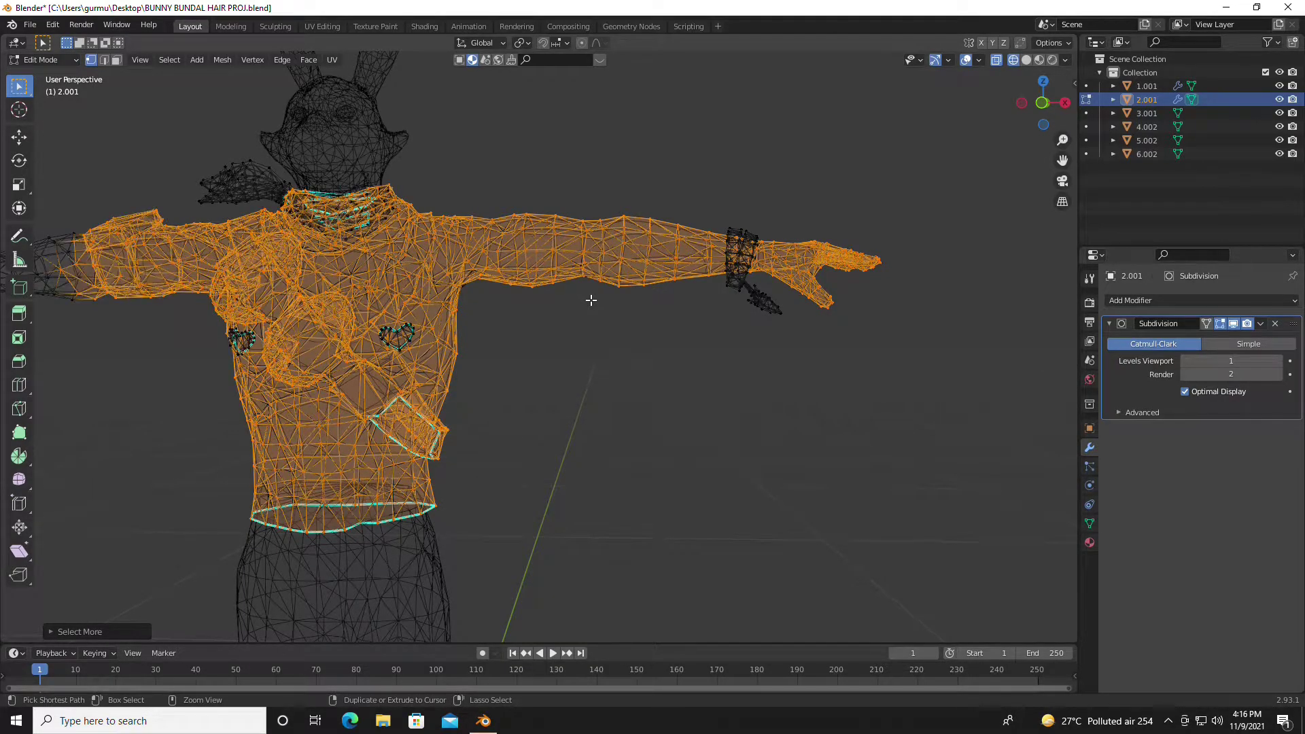
scroll(591, 300, down, 3)
middle_drag(590, 300, 378, 466)
scroll(378, 466, up, 4)
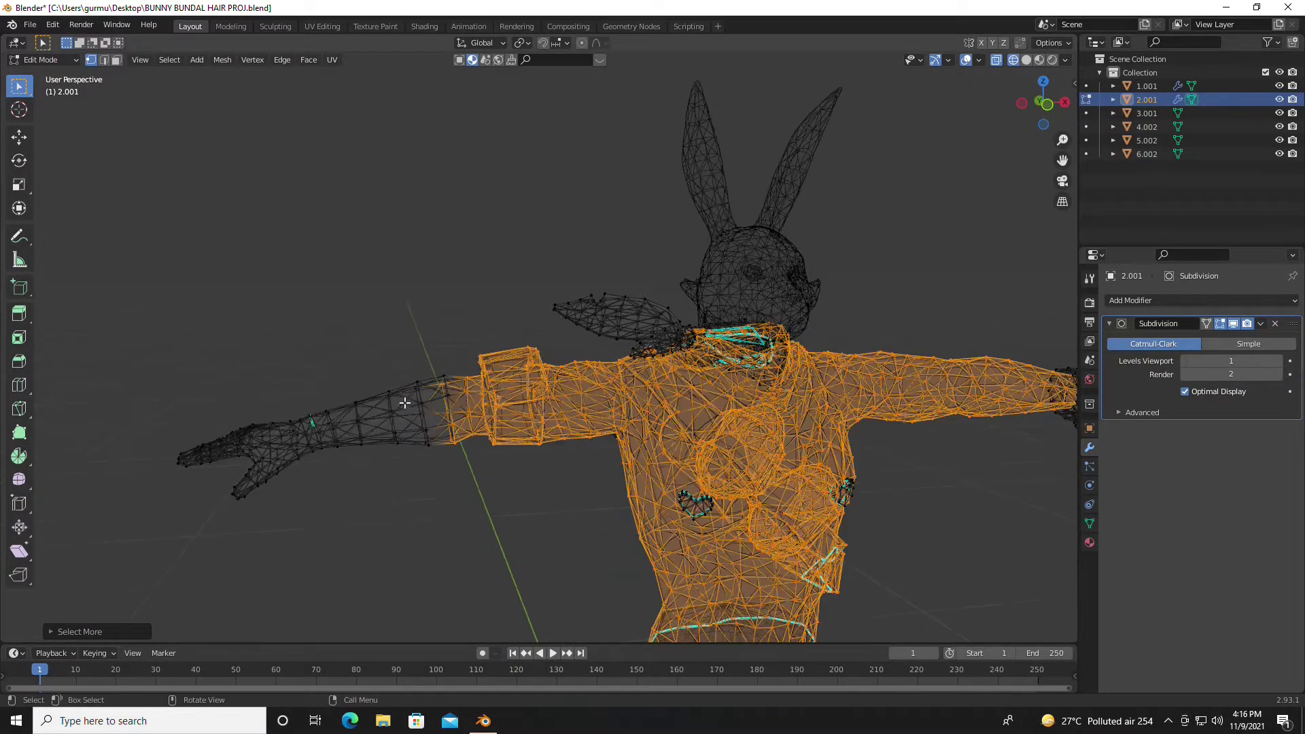
key(ctrl+KP_Add)
key(ctrl+KP_Add)
key(ctrl+KP_Add)
key(ctrl+KP_Add)
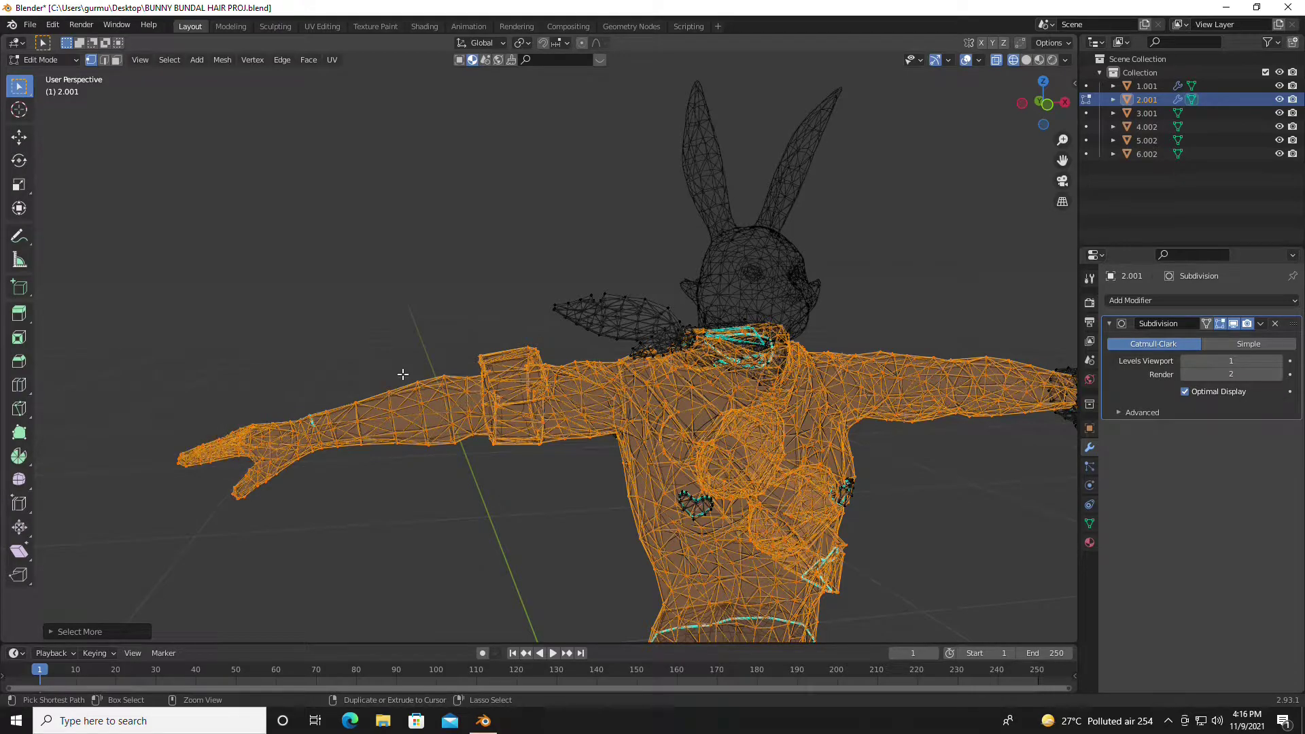
scroll(379, 402, down, 3)
scroll(379, 402, up, 3)
middle_drag(379, 402, 557, 483)
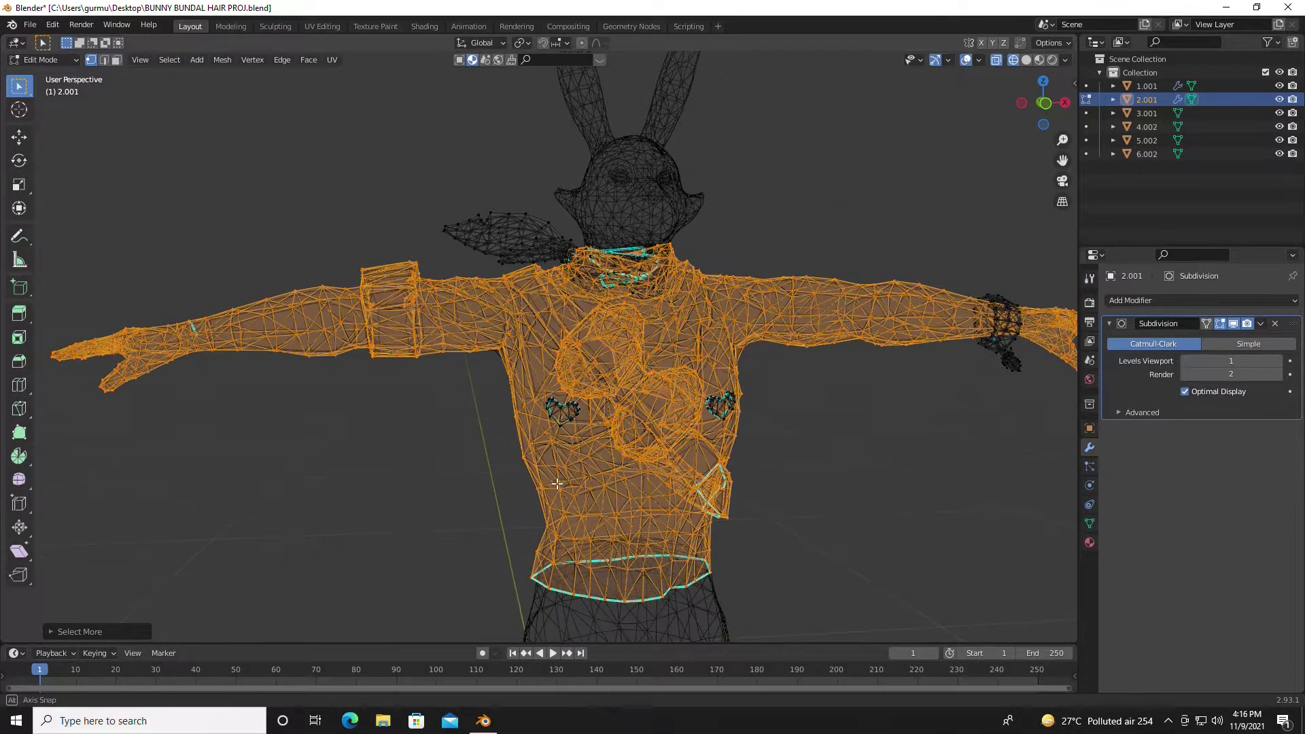
scroll(397, 251, up, 3)
scroll(398, 255, down, 3)
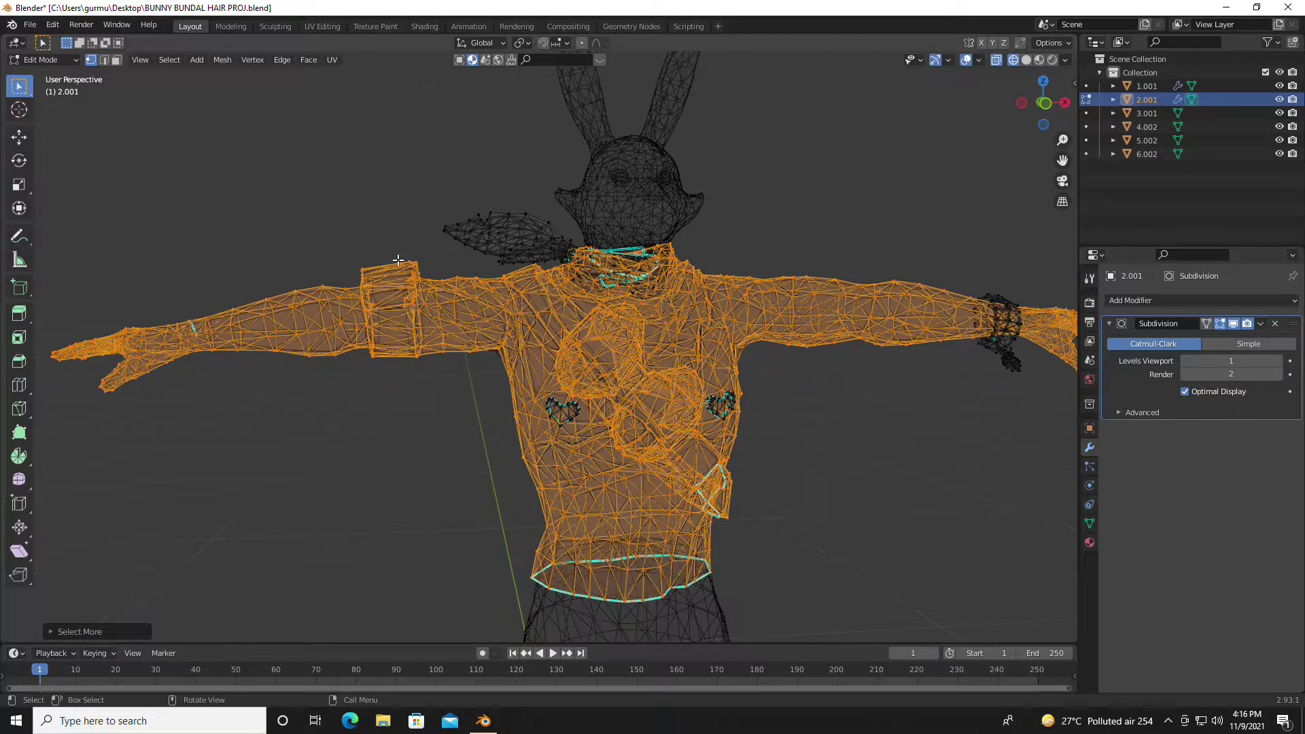
scroll(495, 260, up, 3)
Deselect the top and lower parts of the arm cuff, undoing a trial selection shrink
shift+middle_drag(359, 421, 383, 443)
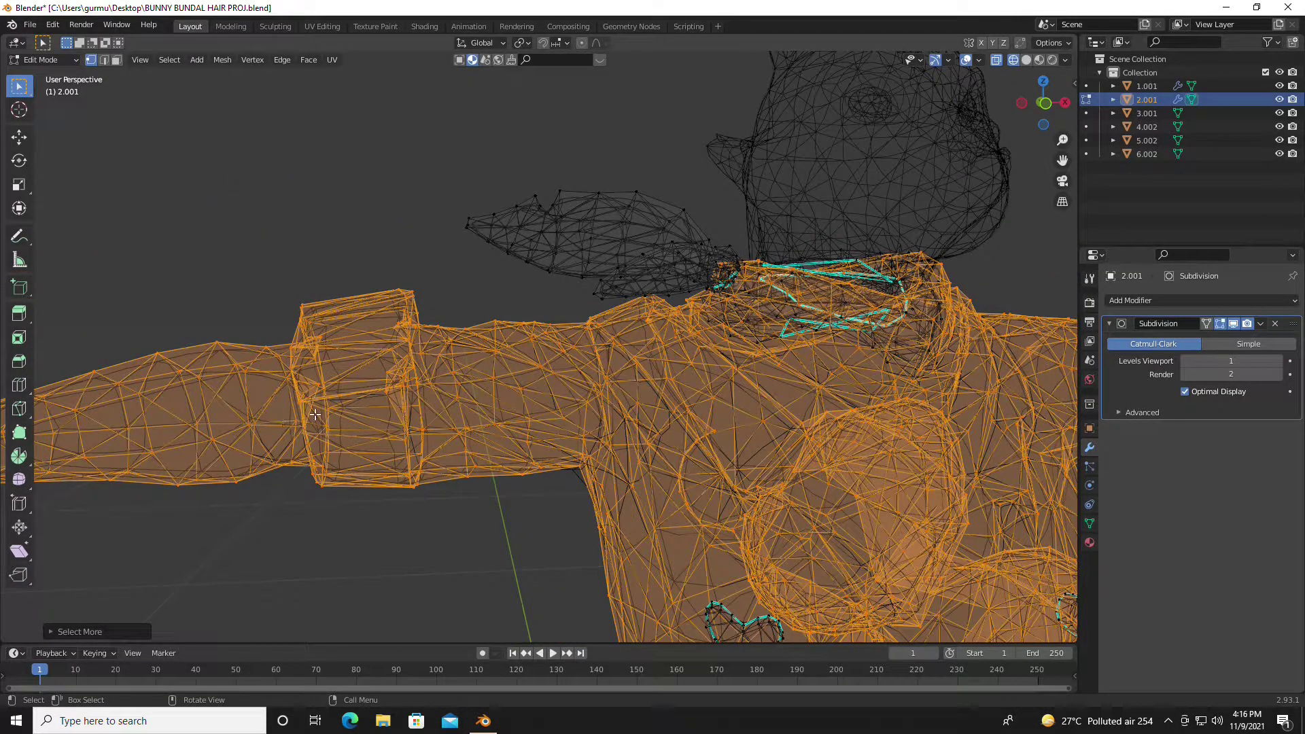
scroll(360, 384, down, 3)
scroll(359, 385, up, 3)
middle_drag(350, 358, 460, 408)
middle_drag(553, 361, 473, 236)
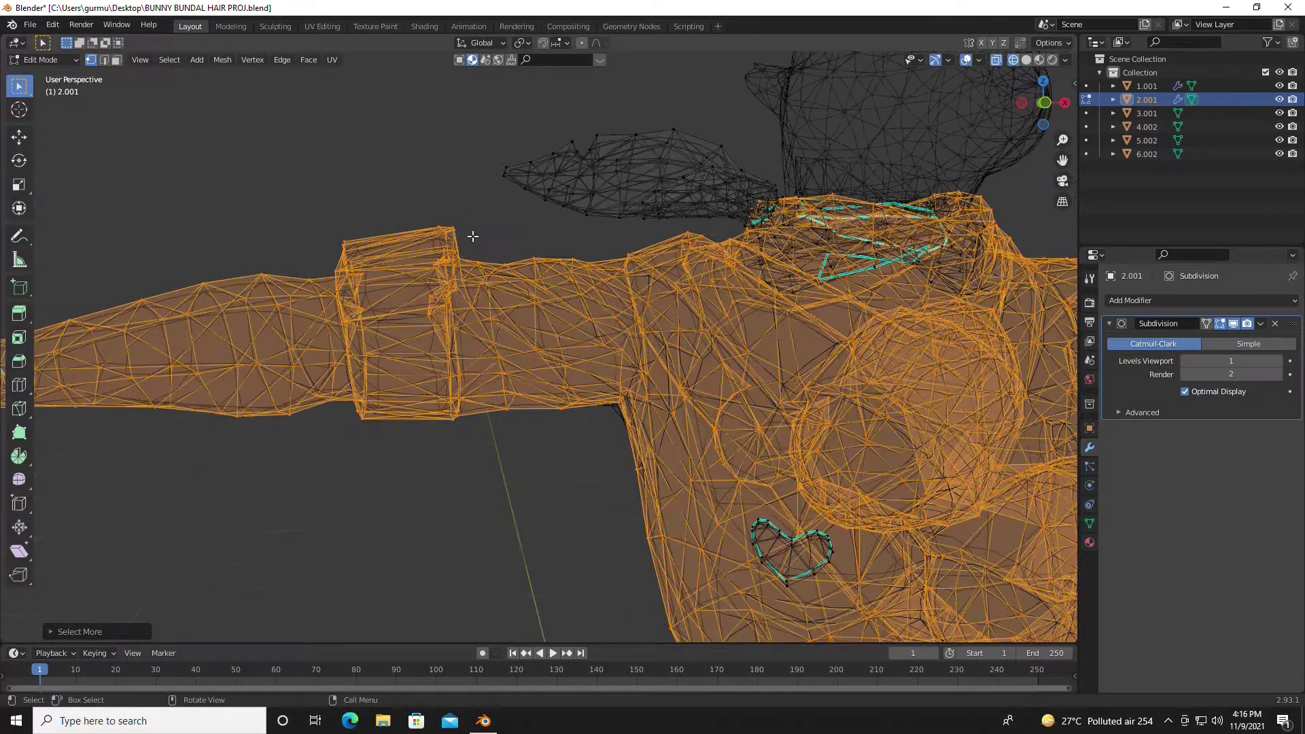
ctrl+drag(475, 243, 292, 195)
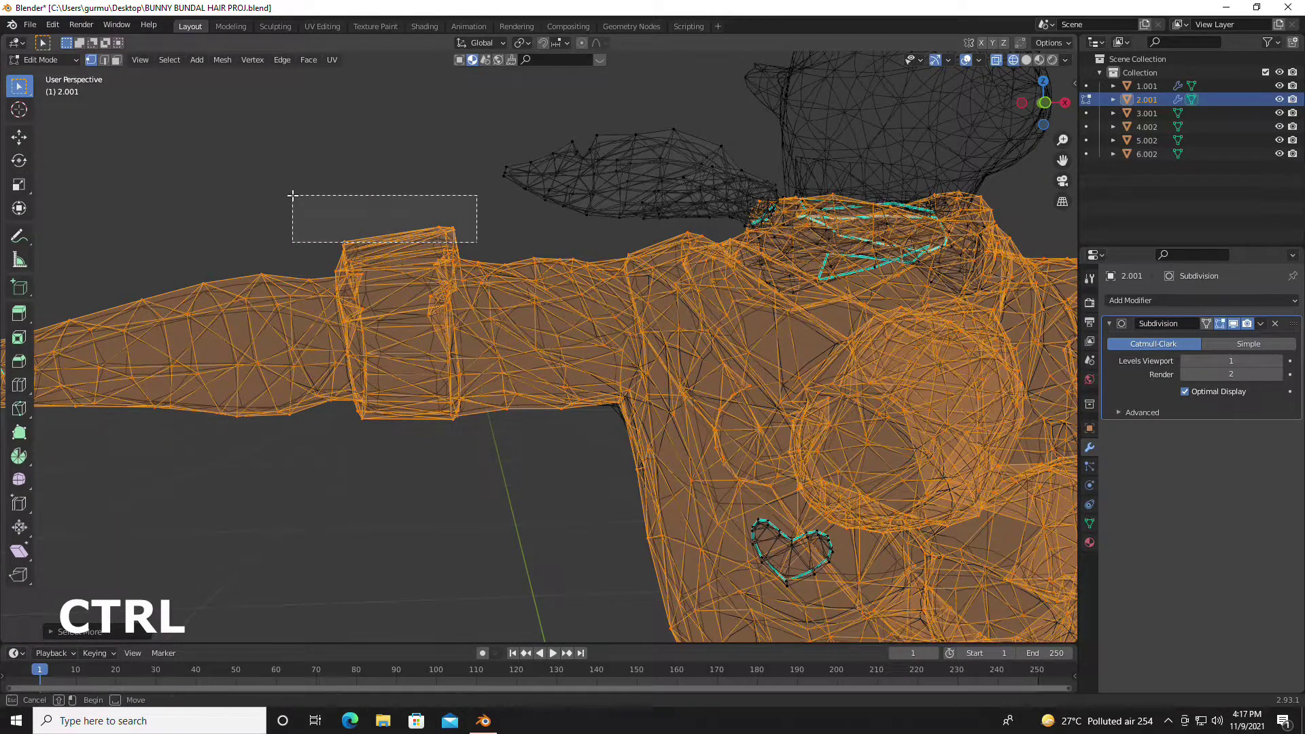
ctrl+drag(413, 328, 397, 335)
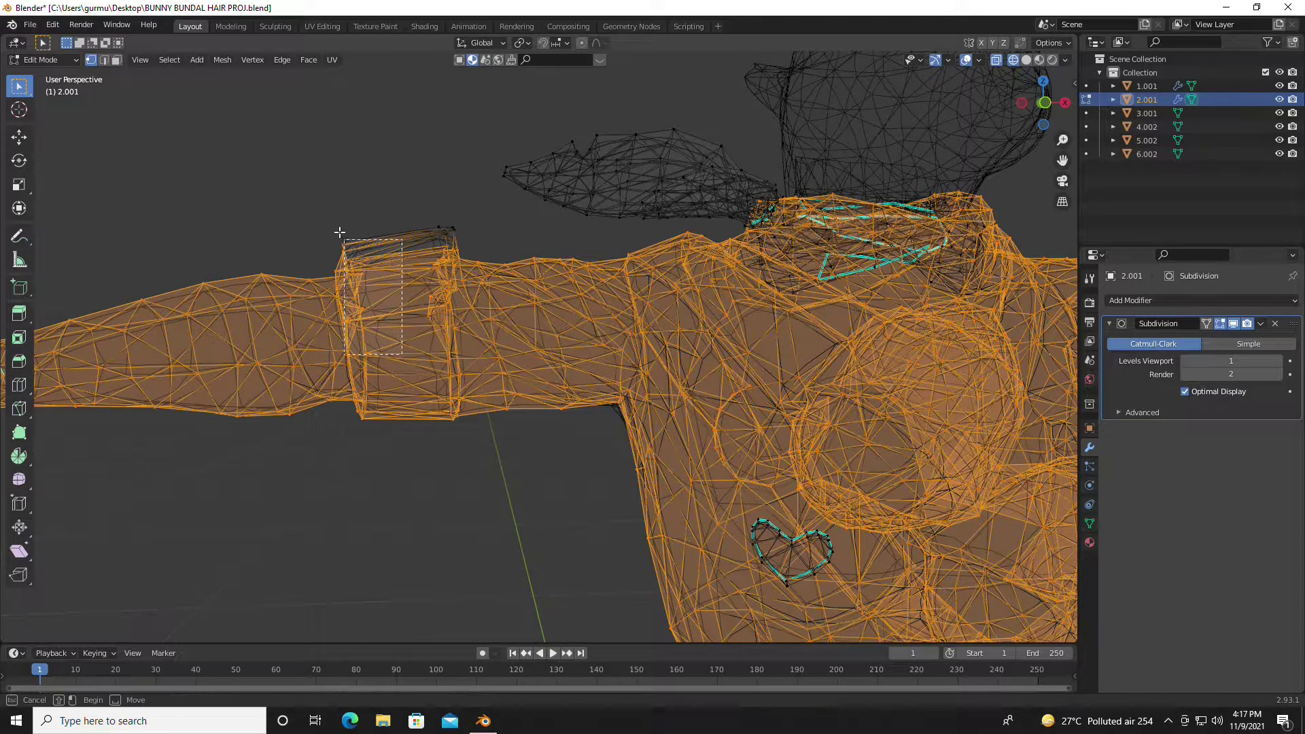
ctrl+drag(337, 216, 360, 306)
ctrl+drag(384, 447, 347, 333)
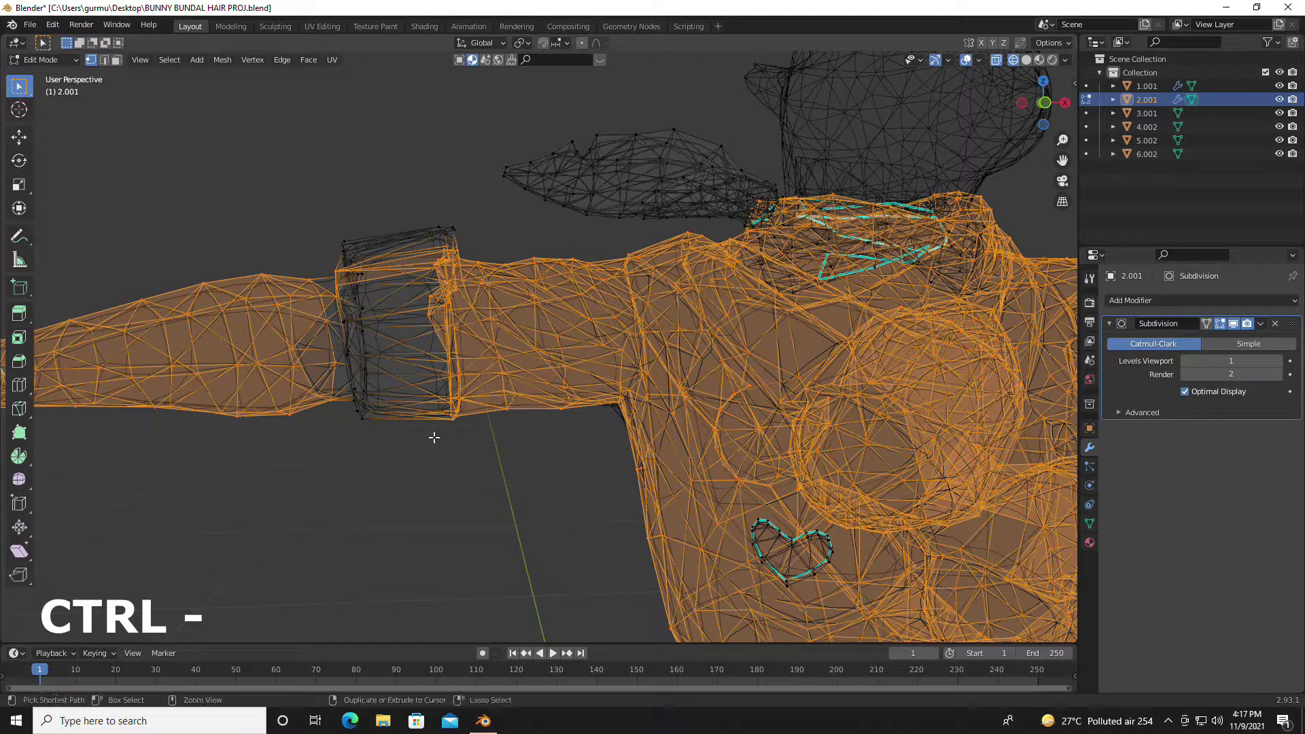
key(ctrl+KP_Subtract)
key(ctrl+KP_Subtract)
key(ctrl+KP_Subtract)
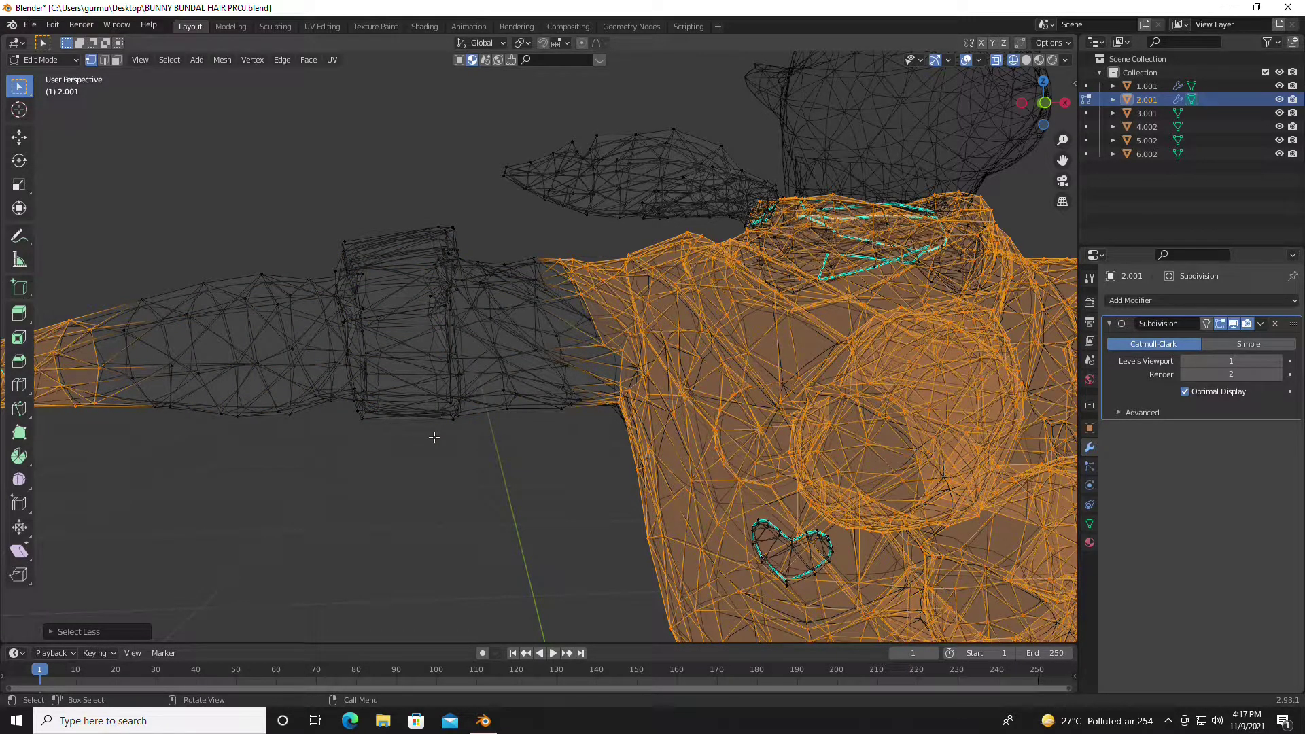
key(ctrl+z)
key(ctrl+z)
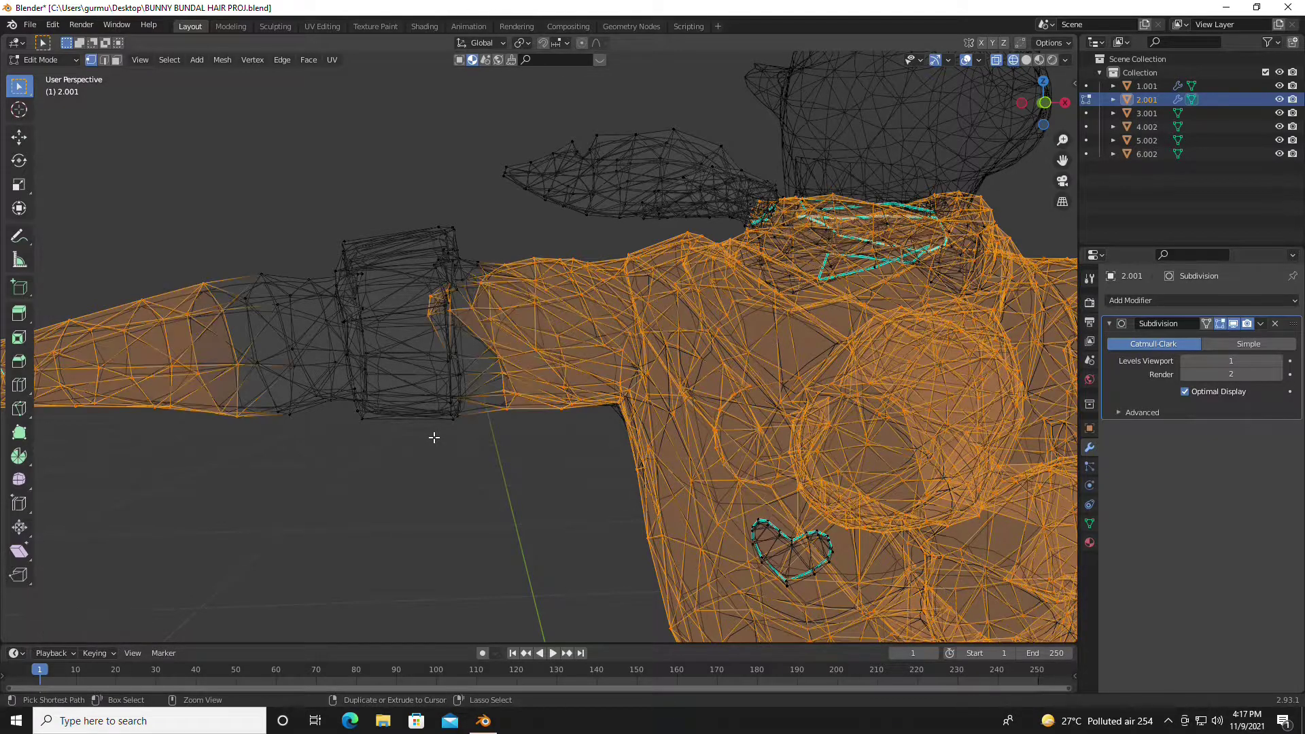
key(ctrl+z)
key(ctrl+z)
key(ctrl+z)
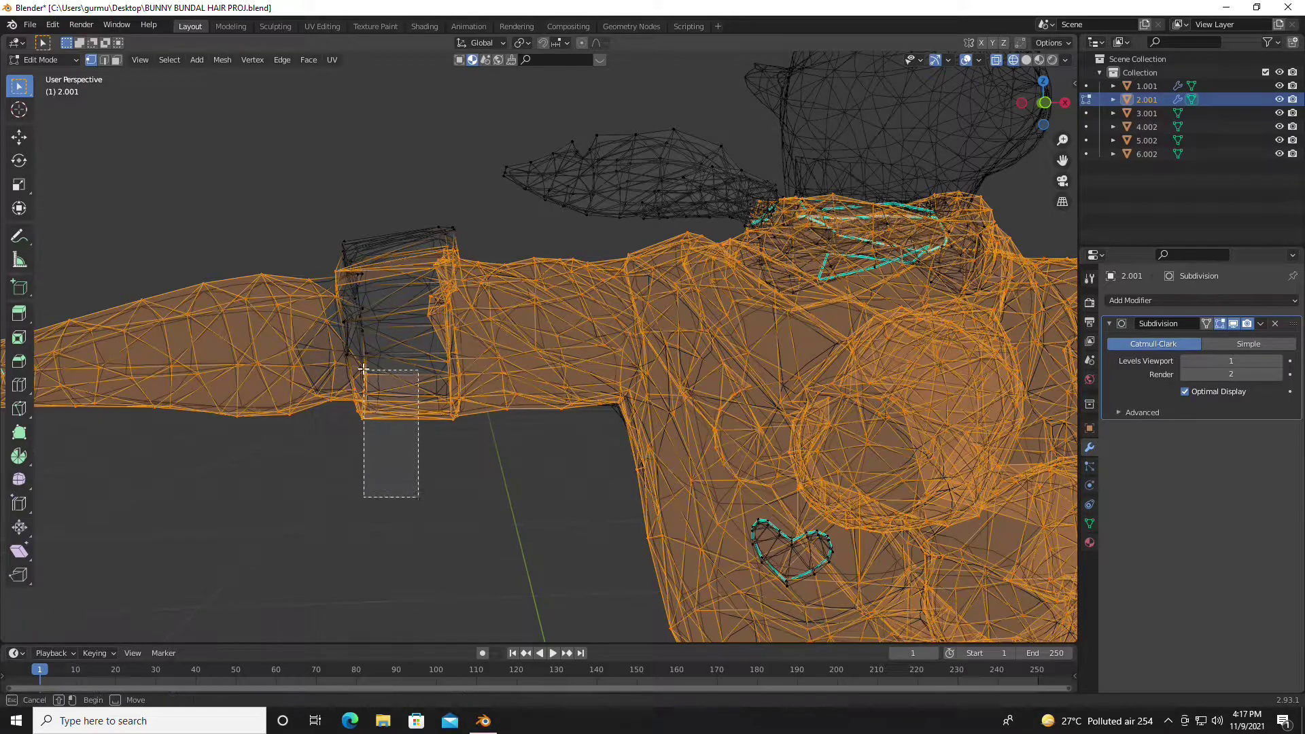
Deselect the remaining left side and right edge of the arm cuff
ctrl+drag(418, 496, 357, 356)
ctrl+drag(406, 469, 347, 209)
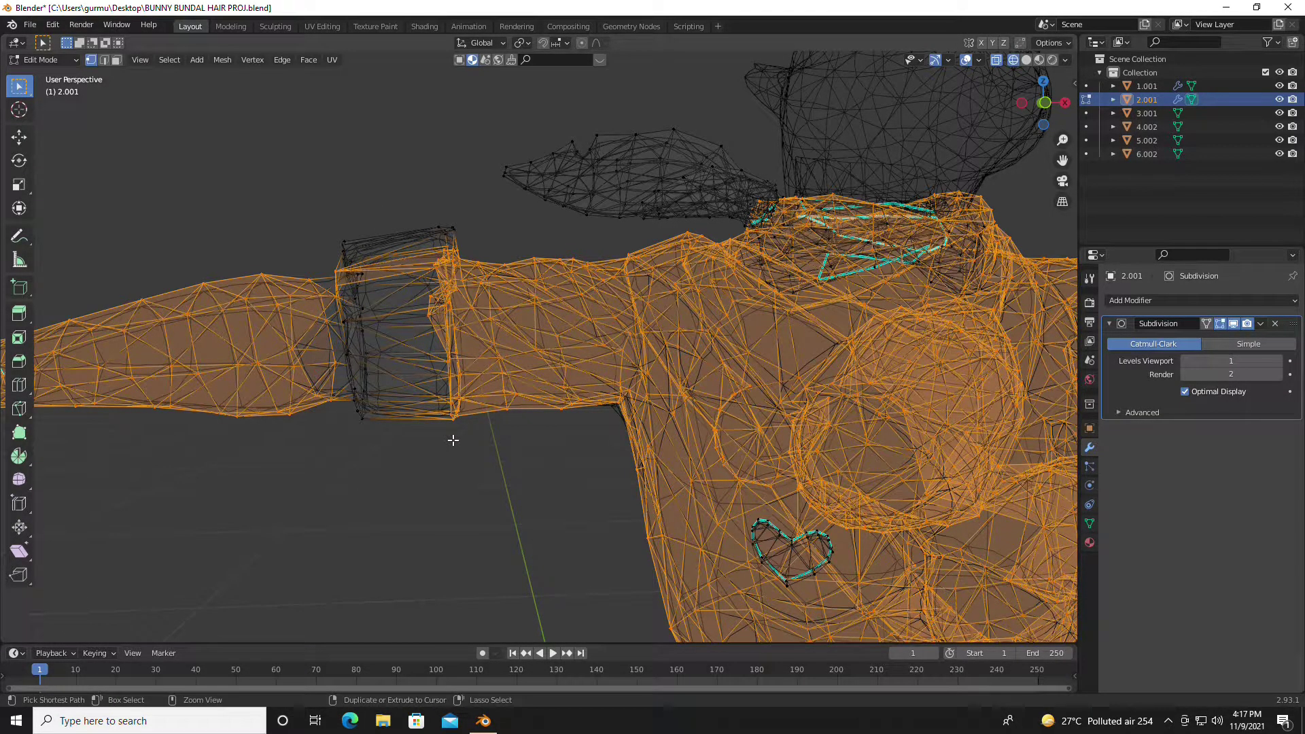
ctrl+drag(453, 441, 367, 402)
middle_drag(454, 440, 254, 333)
scroll(312, 370, down, 4)
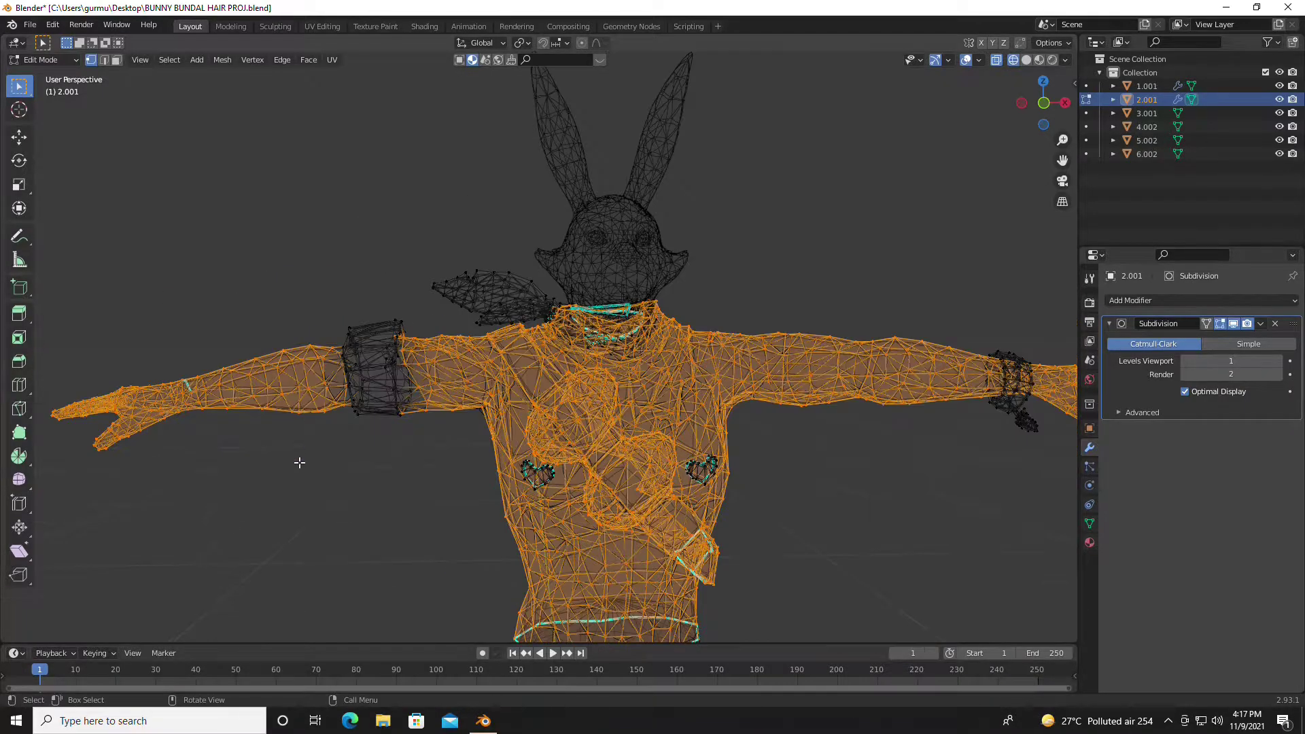
mouse_move(297, 457)
middle_down()
mouse_move(465, 470)
mouse_move(481, 443)
mouse_move(381, 408)
mouse_move(732, 463)
middle_up()
scroll(732, 463, up, 3)
scroll(588, 318, up, 4)
scroll(589, 317, down, 4)
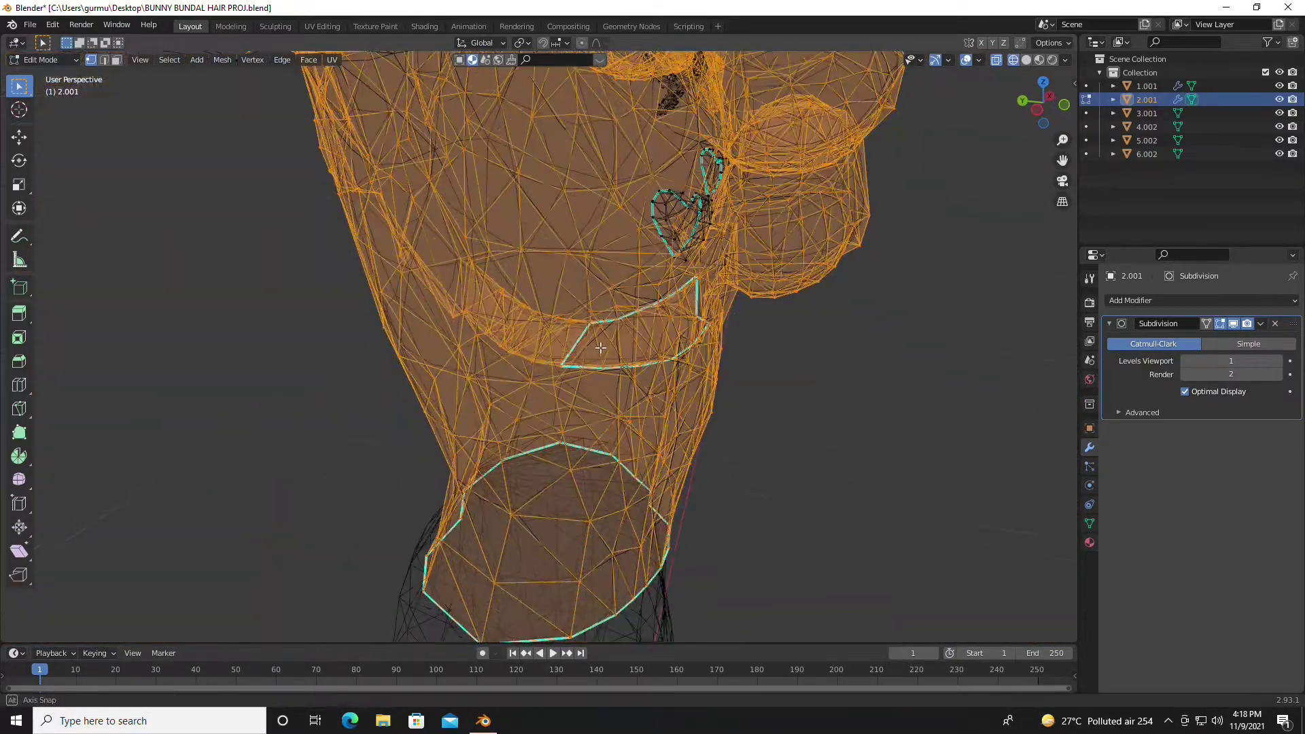
middle_drag(582, 343, 681, 408)
Deselect the round chest piece from a left-side view, then review the selection
key(grave)
click(585, 407)
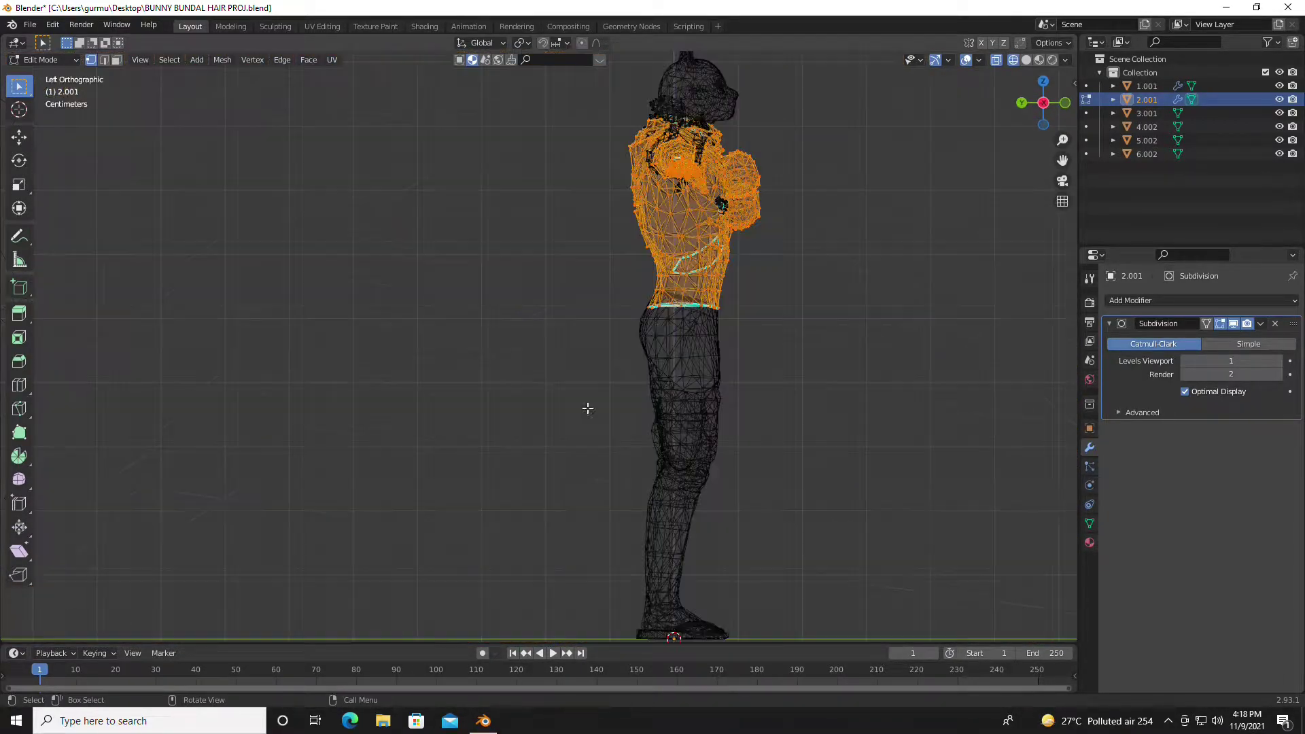
scroll(585, 408, up, 3)
scroll(734, 463, up, 2)
scroll(734, 462, up, 2)
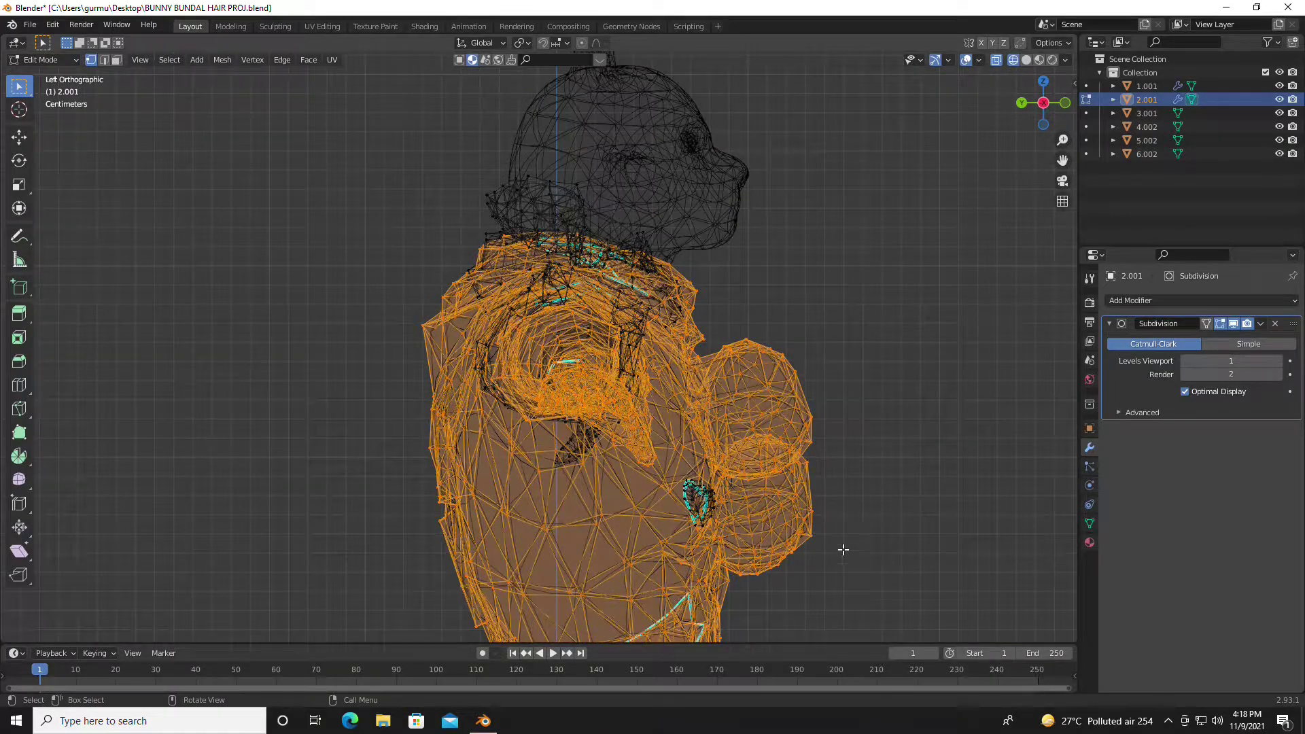
ctrl+drag(844, 574, 715, 283)
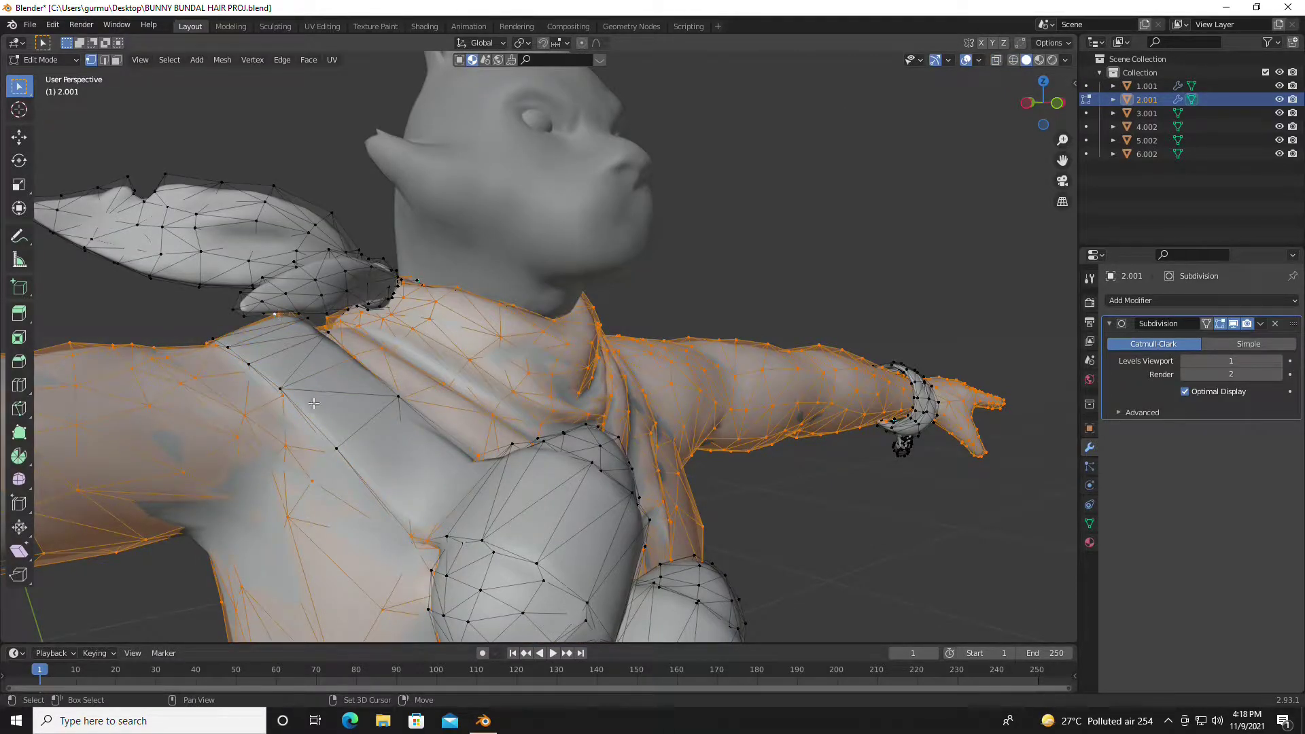
shift+middle_drag(274, 323, 497, 365)
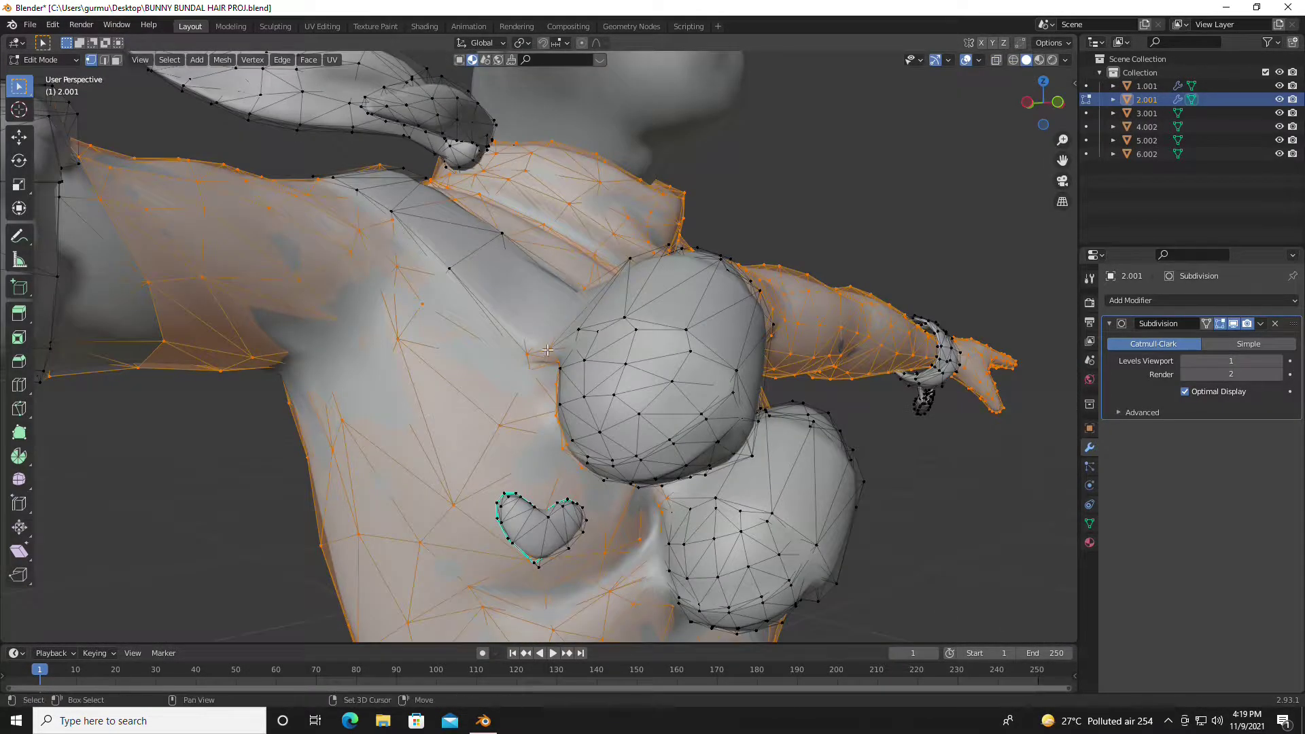
shift+middle_drag(515, 458, 992, 326)
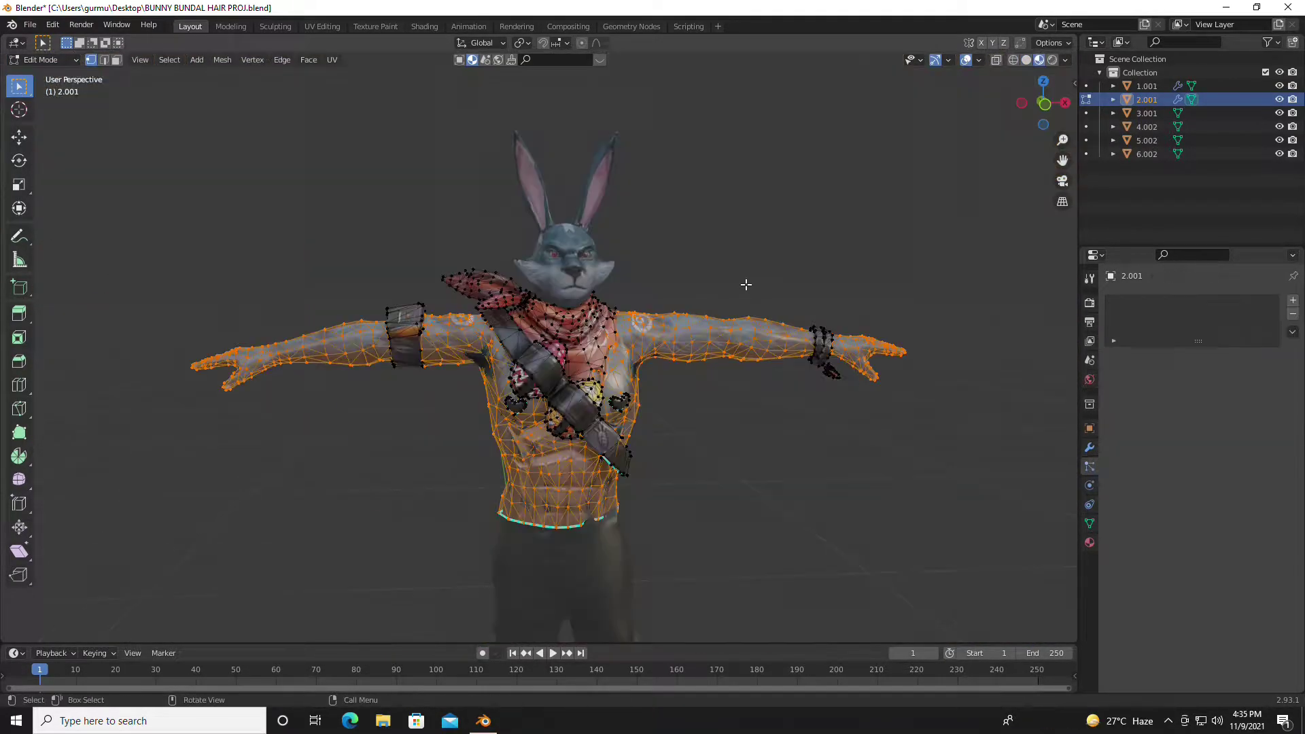
mouse_move(551, 293)
middle_down()
mouse_move(769, 272)
mouse_move(954, 280)
middle_up()
scroll(590, 379, up, 5)
scroll(657, 438, down, 3)
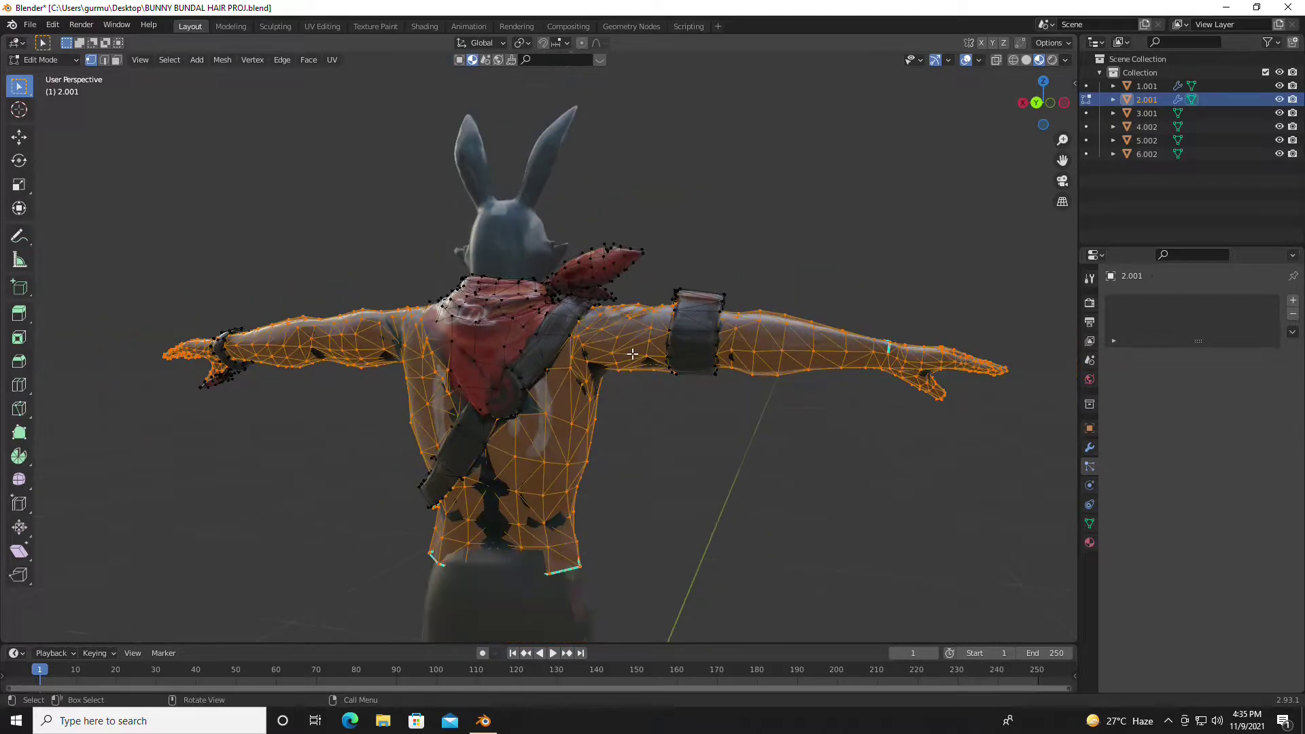
mouse_move(657, 439)
middle_down()
mouse_move(840, 416)
mouse_move(644, 481)
mouse_move(480, 489)
mouse_move(390, 437)
middle_up()
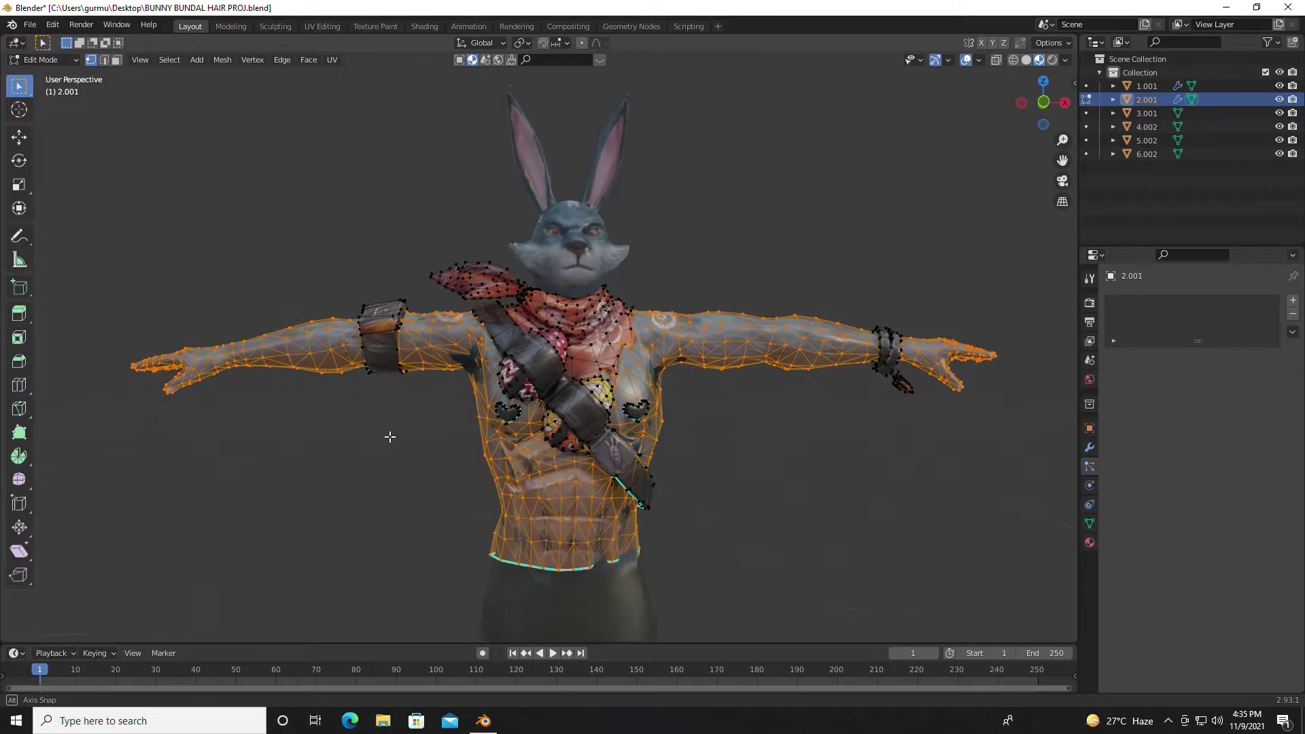
mouse_move(726, 461)
middle_down()
mouse_move(589, 494)
mouse_move(669, 435)
mouse_move(620, 303)
middle_up()
Separate the selected arms and torso into a new object, 2.002
right_click(674, 333)
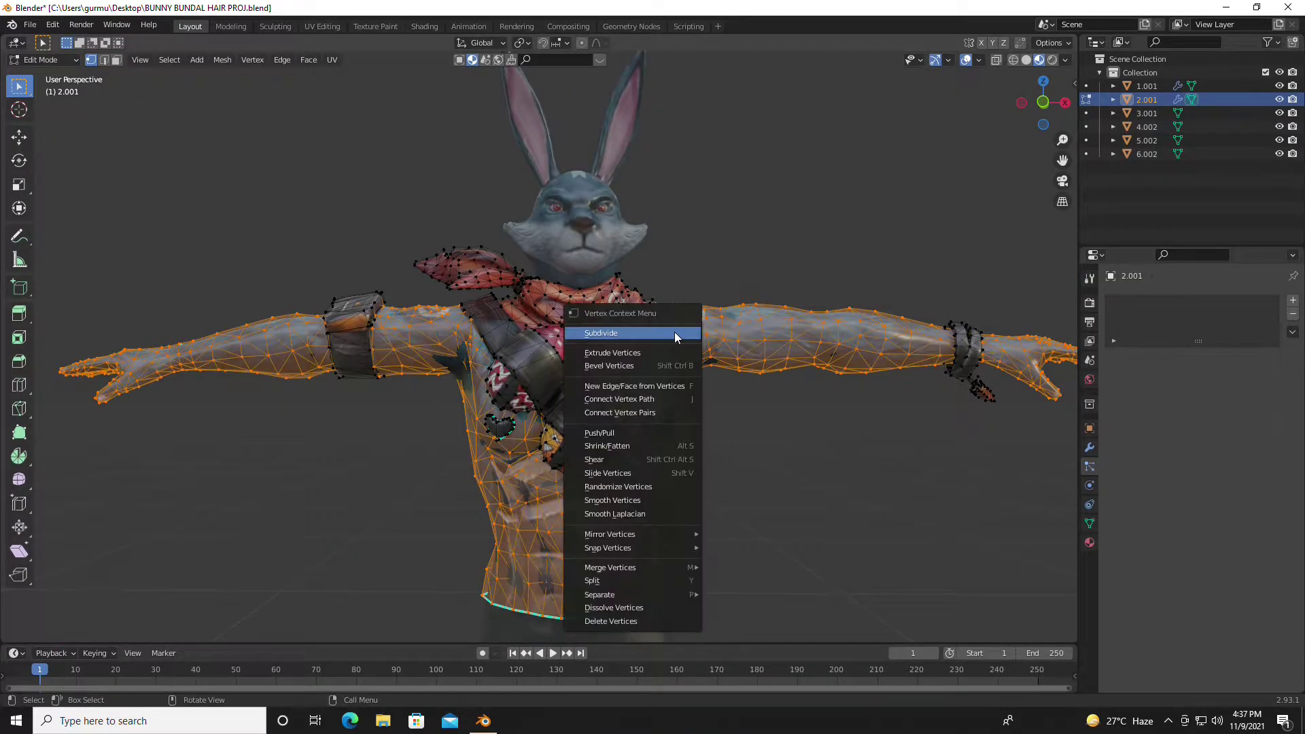
mouse_move(612, 594)
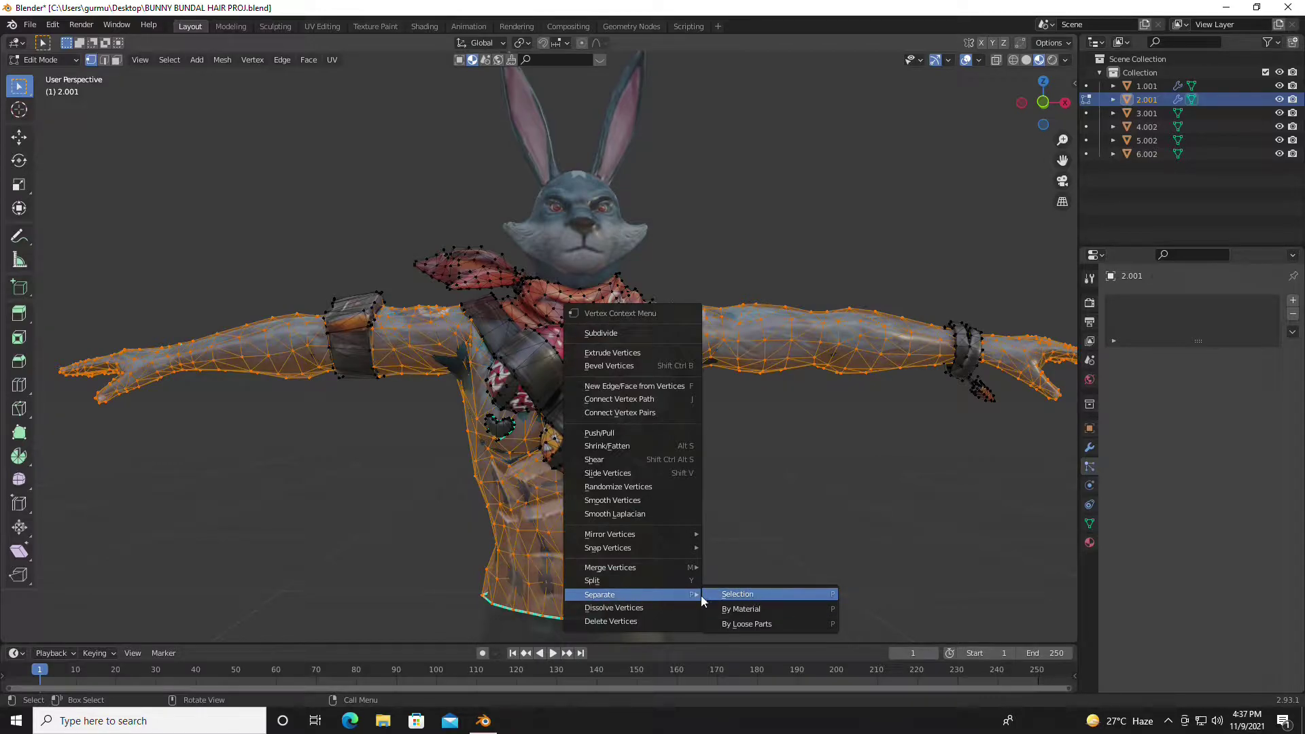
click(739, 594)
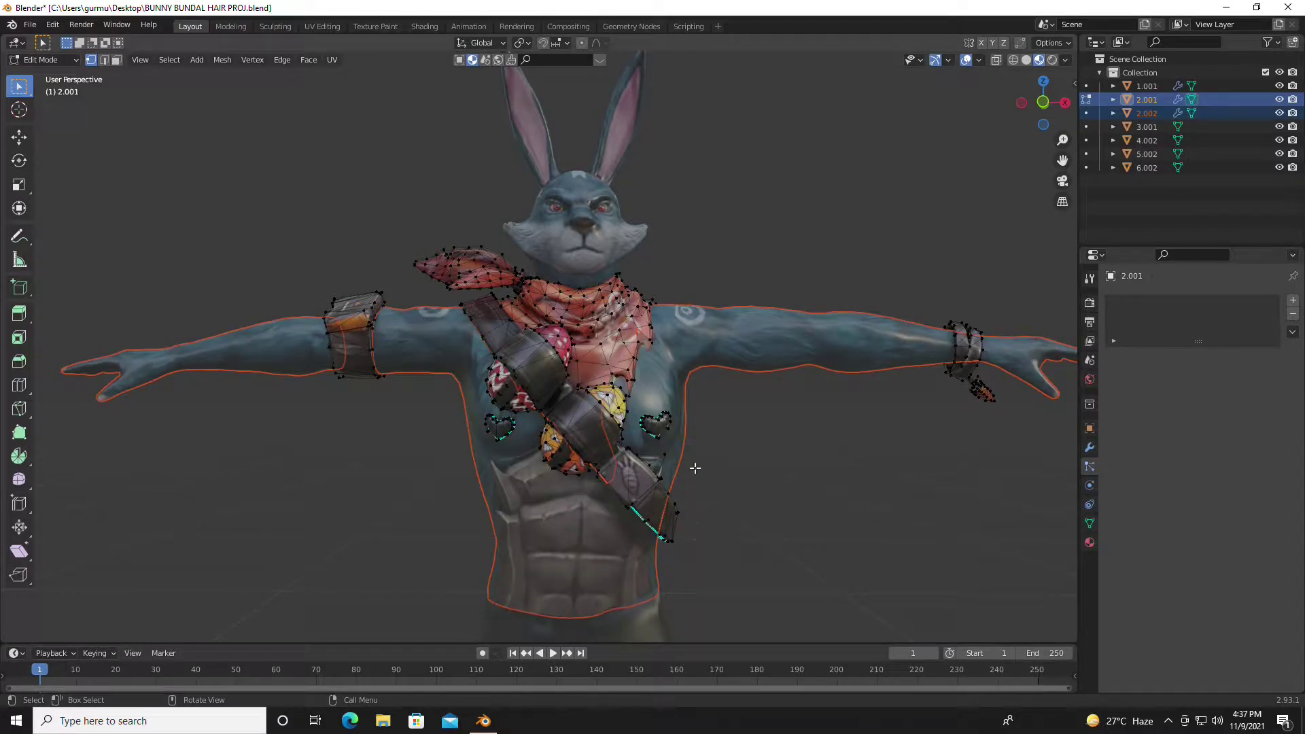
mouse_move(723, 426)
middle_down()
mouse_move(845, 455)
mouse_move(1011, 446)
mouse_move(346, 544)
mouse_move(922, 464)
mouse_move(737, 448)
mouse_move(536, 469)
mouse_move(456, 461)
mouse_move(467, 387)
mouse_move(712, 221)
middle_up()
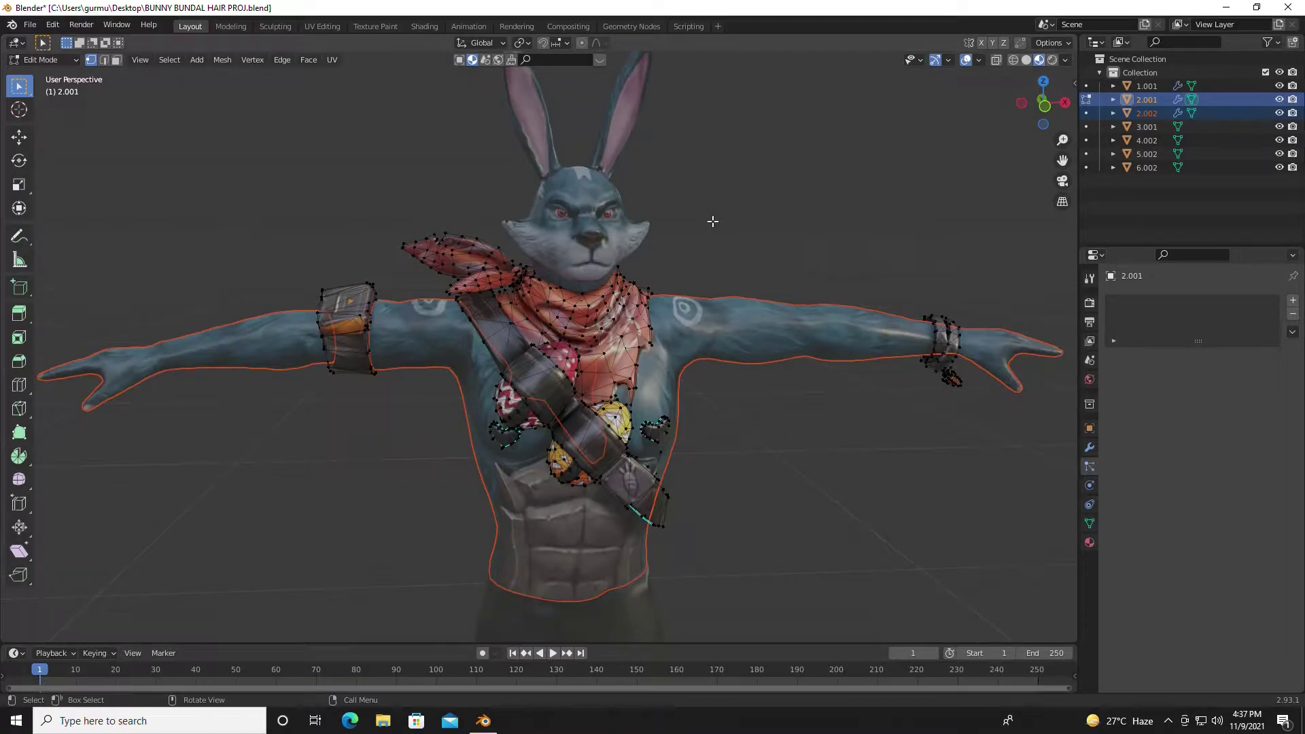
Return to Object Mode and select only the separated object 2.002
key(Tab)
middle_drag(790, 405, 620, 427)
click(750, 353)
mouse_move(750, 353)
middle_down()
mouse_move(754, 417)
mouse_move(724, 361)
mouse_move(695, 449)
mouse_move(814, 438)
mouse_move(774, 454)
mouse_move(724, 420)
mouse_move(506, 398)
mouse_move(675, 378)
mouse_move(598, 422)
mouse_move(478, 431)
mouse_move(438, 388)
mouse_move(394, 397)
mouse_move(436, 397)
mouse_move(549, 454)
mouse_move(586, 443)
middle_up()
click(723, 358)
Orbit around the bunny, then bring up Particle Properties for object 2.002
scroll(587, 435, up, 4)
scroll(688, 423, up, 2)
mouse_move(688, 423)
middle_down()
mouse_move(578, 398)
mouse_move(618, 410)
mouse_move(614, 453)
mouse_move(666, 462)
middle_up()
scroll(691, 471, down, 3)
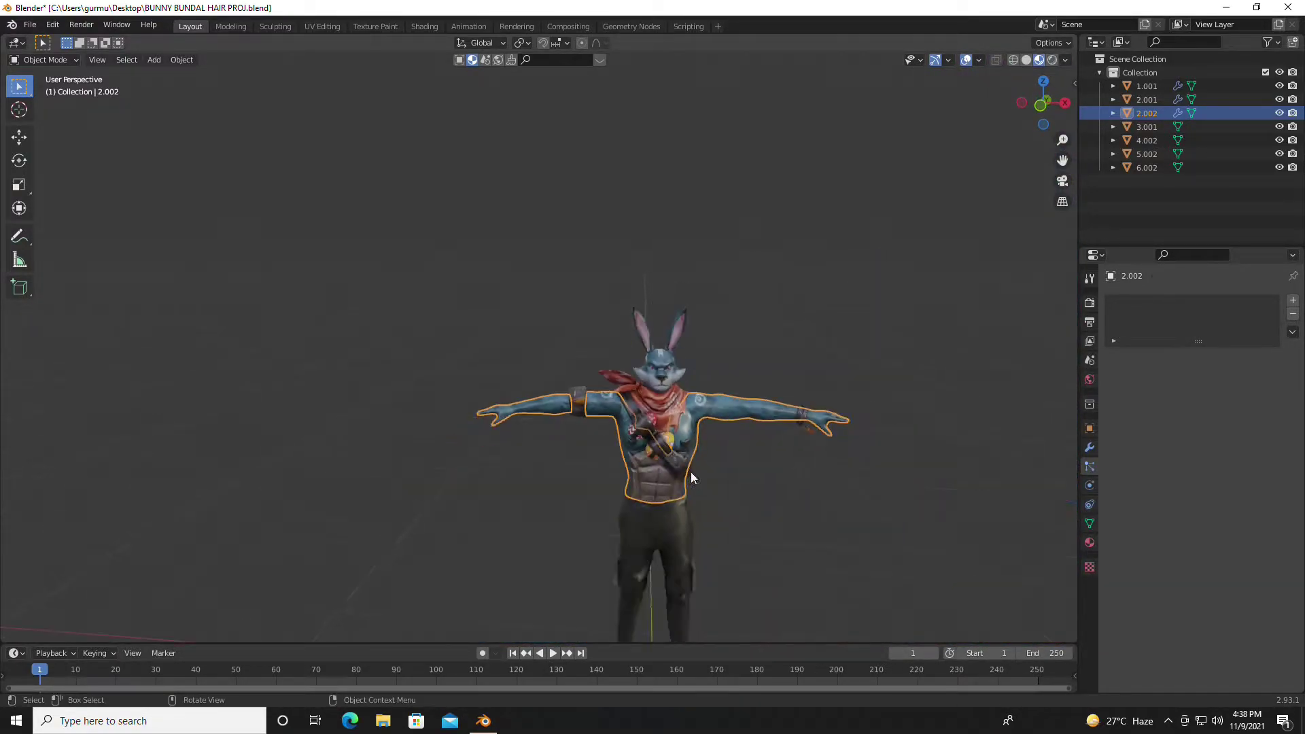
scroll(691, 472, down, 2)
mouse_move(707, 423)
middle_down()
mouse_move(340, 426)
mouse_move(711, 425)
middle_up()
scroll(798, 468, up, 5)
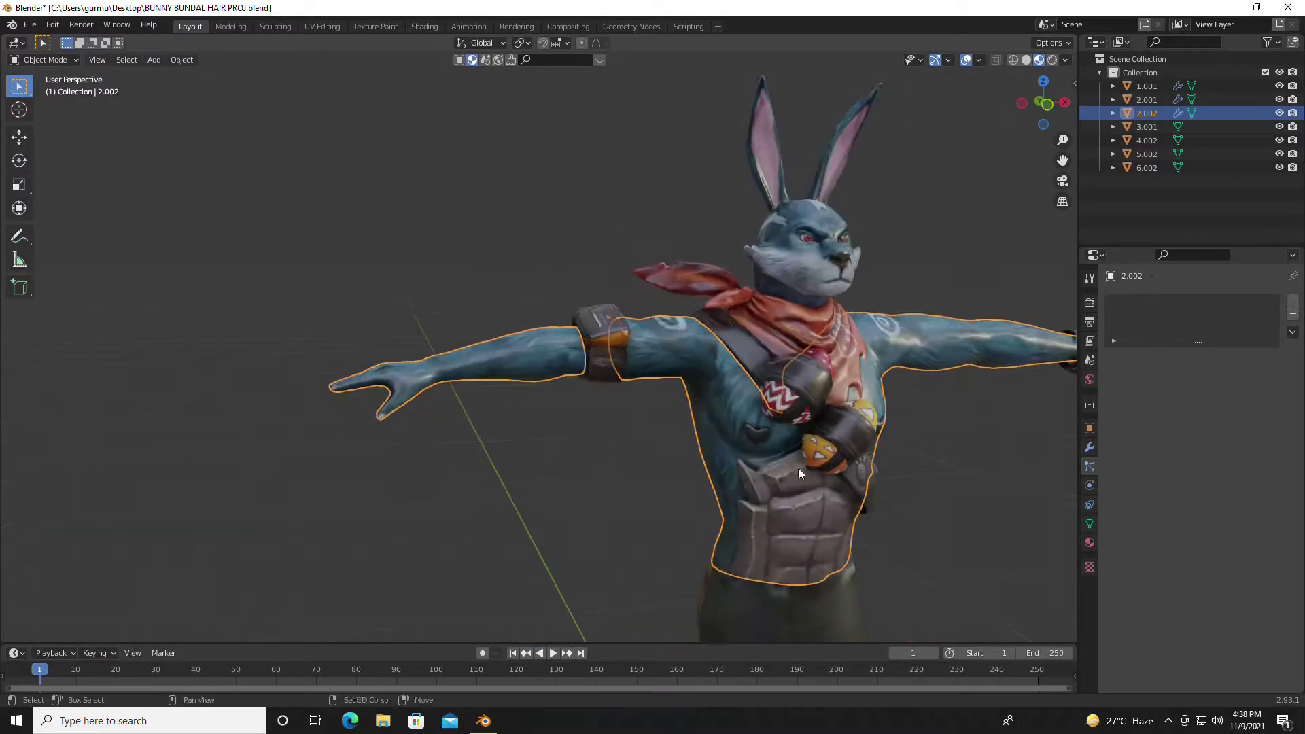
mouse_move(798, 473)
middle_down()
mouse_move(552, 495)
mouse_move(517, 464)
middle_up()
scroll(658, 519, up, 1)
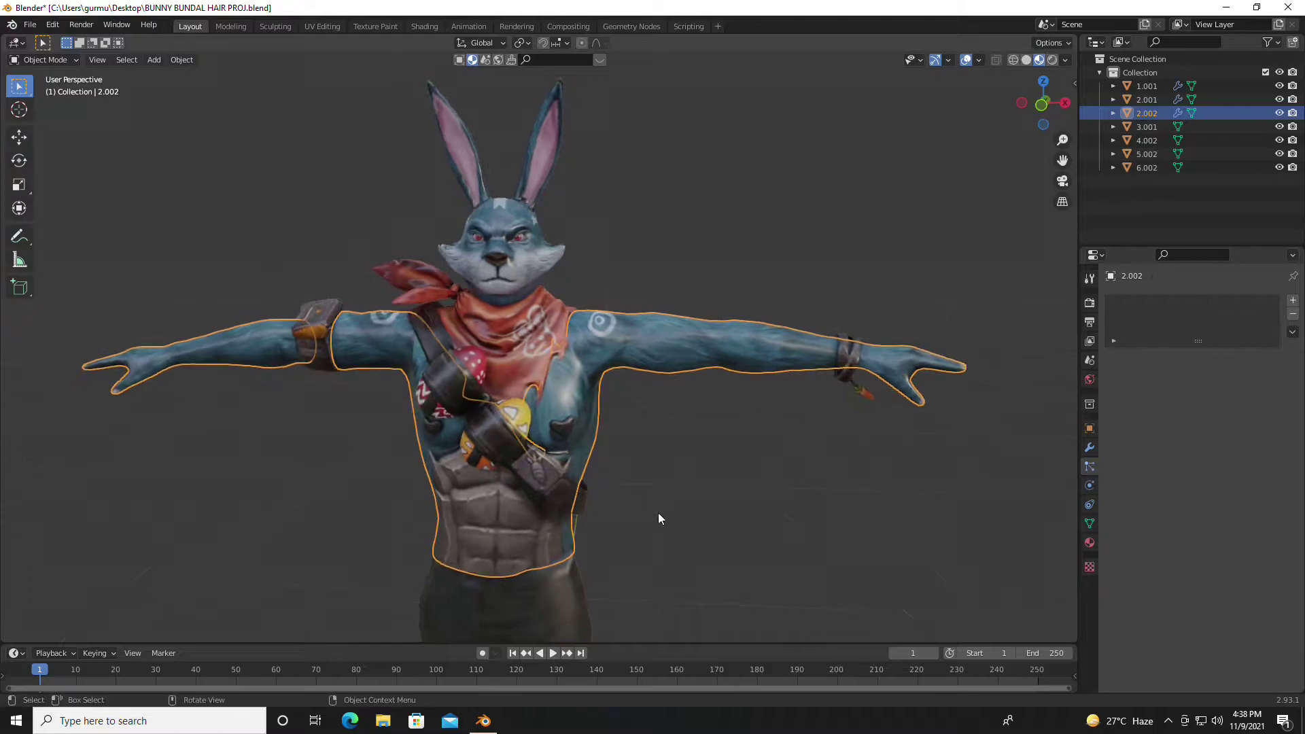
mouse_move(672, 534)
middle_down()
mouse_move(650, 516)
mouse_move(446, 547)
mouse_move(666, 533)
middle_up()
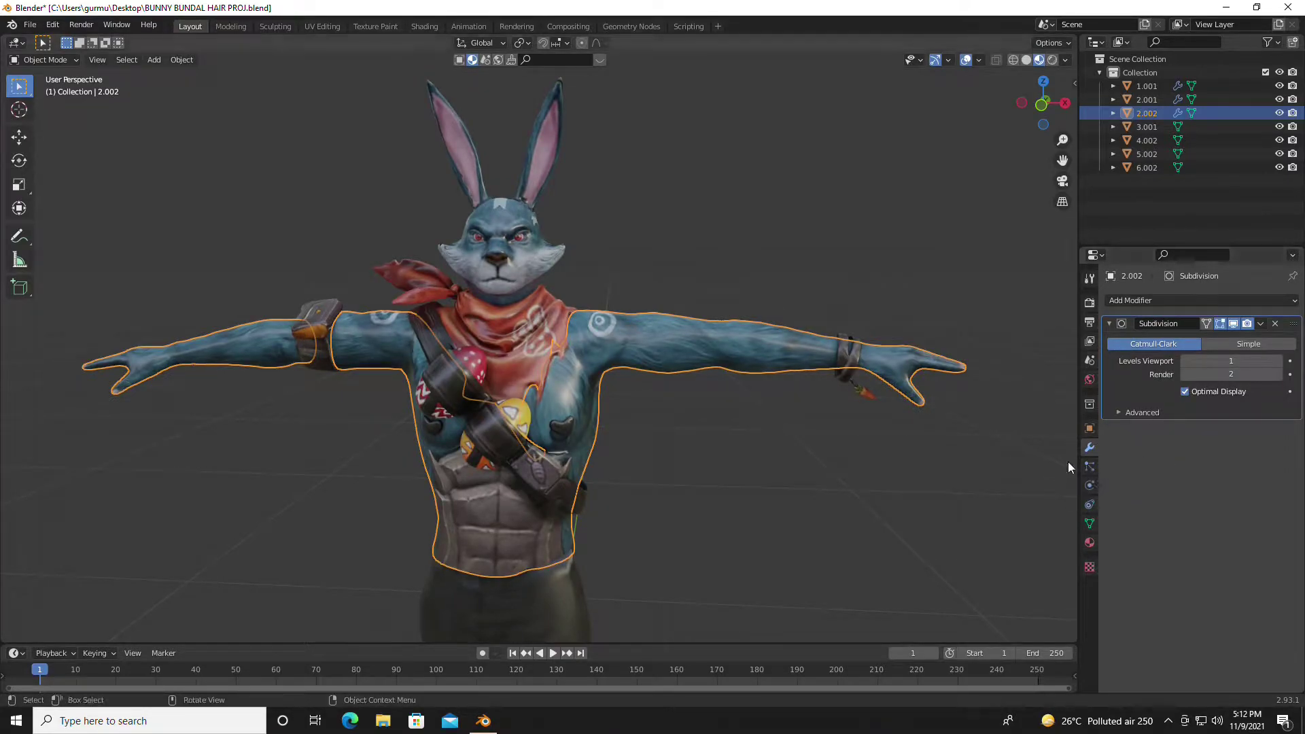
click(1088, 467)
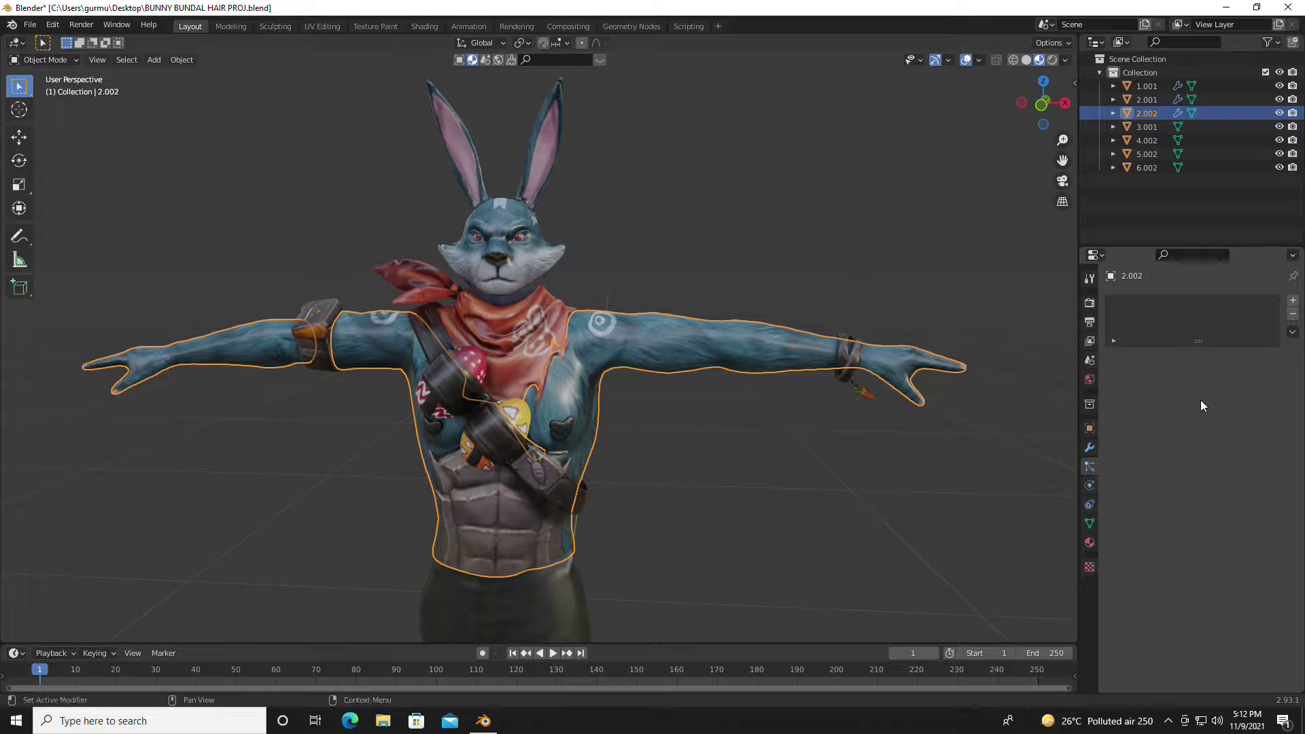
Add a hair particle system to the bunny's body mesh
click(1293, 300)
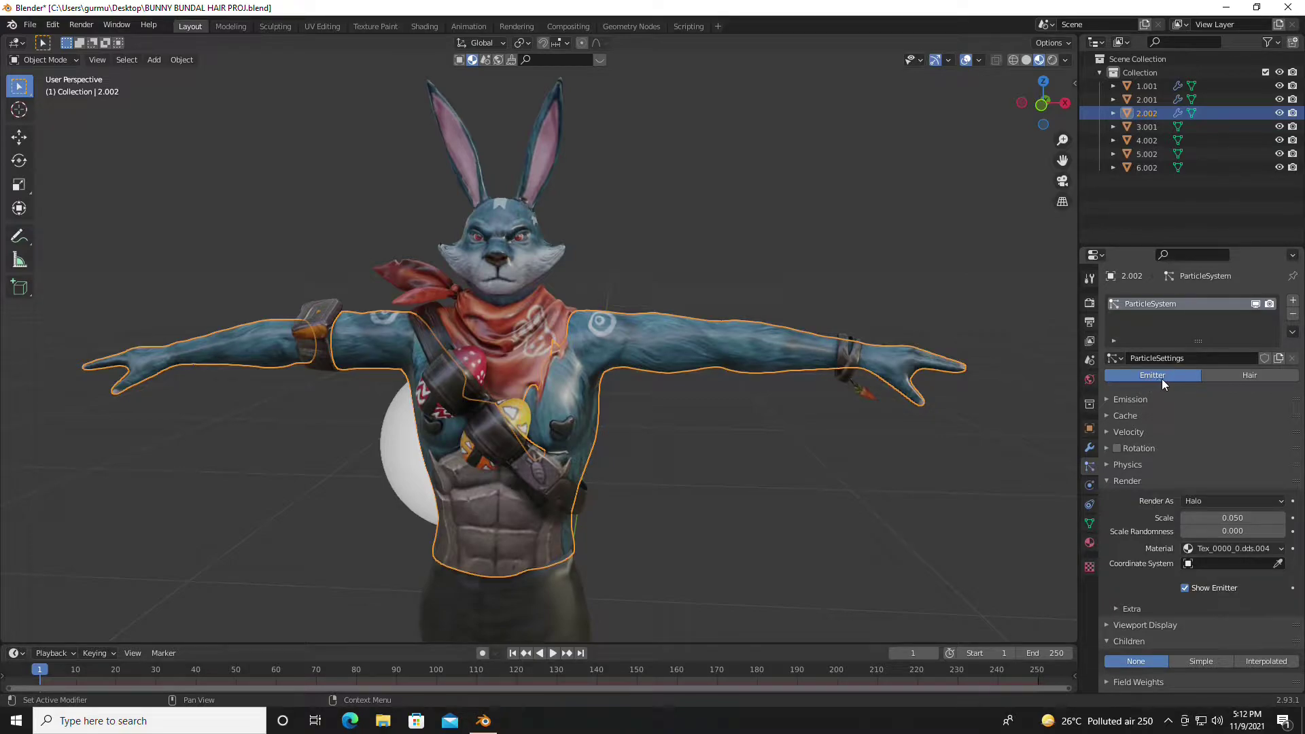
click(1247, 375)
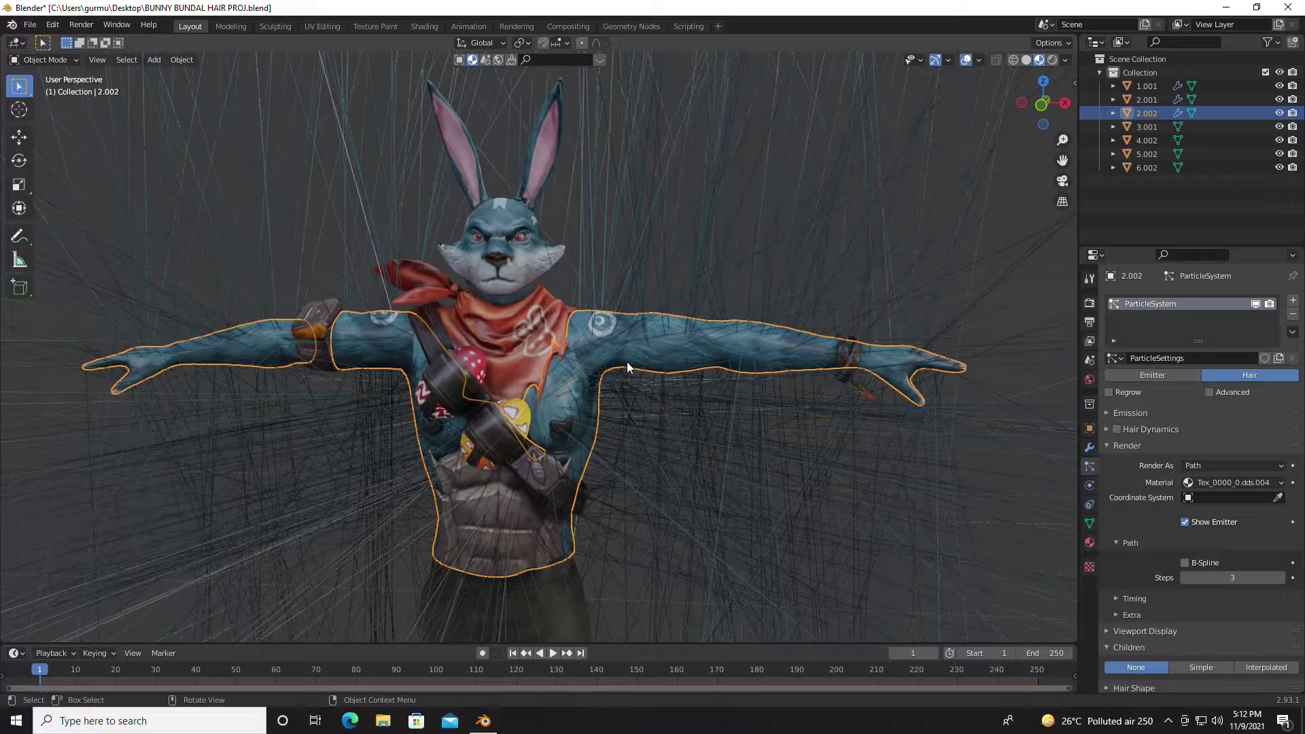
mouse_move(516, 364)
middle_down()
mouse_move(603, 422)
mouse_move(581, 389)
middle_up()
scroll(1151, 370, down, 2)
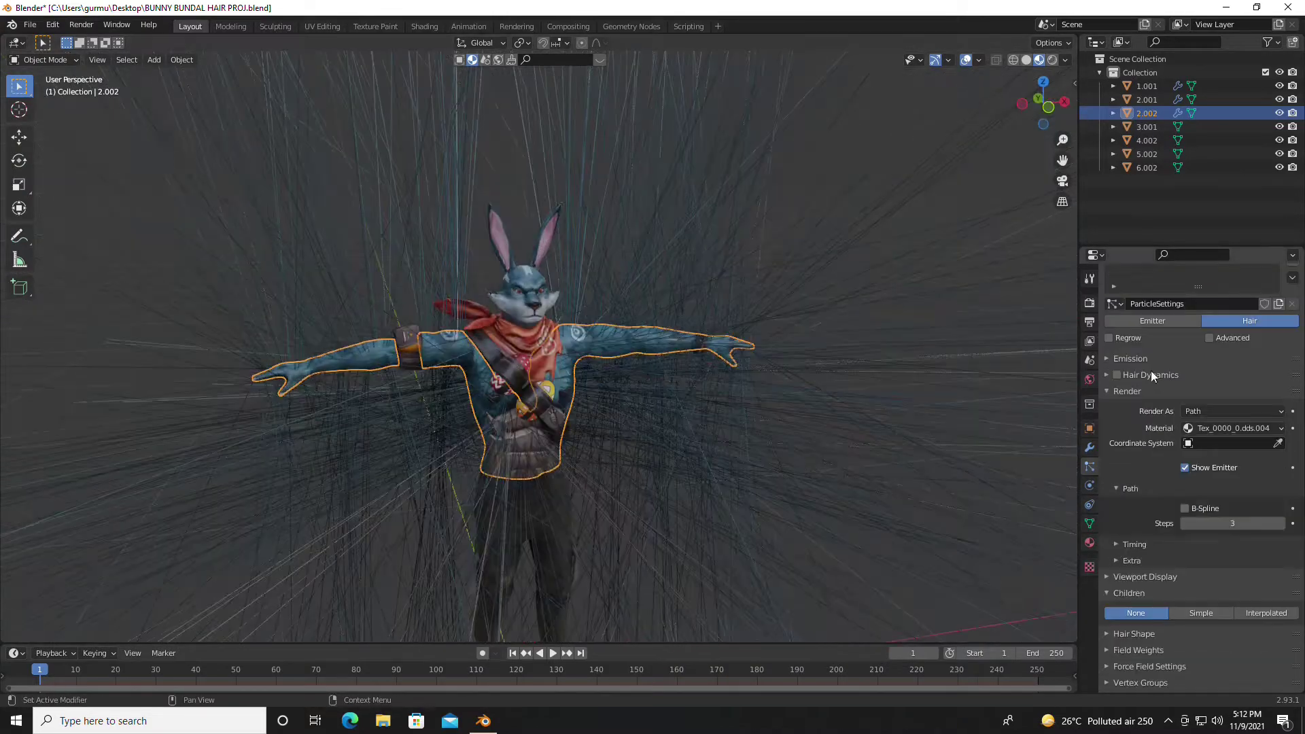
Set the Emission Hair Length to 0.01 m
click(1106, 358)
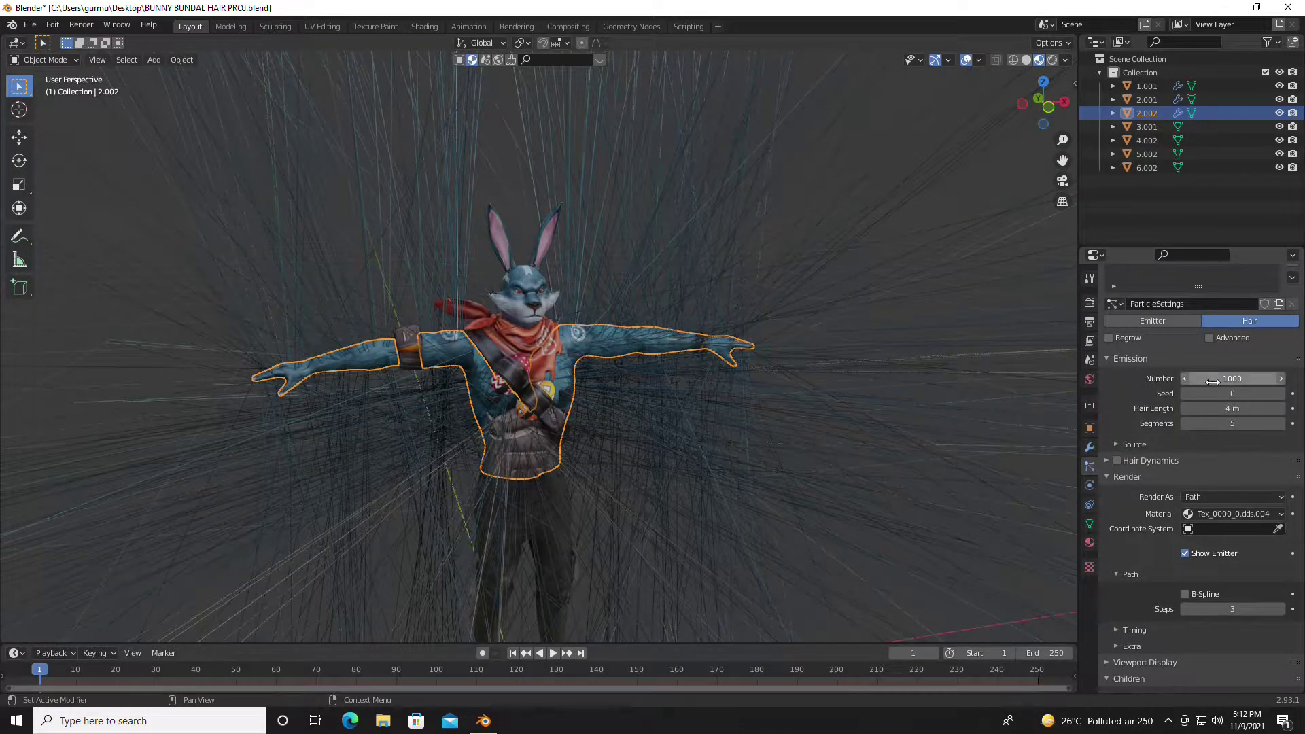
click(1186, 409)
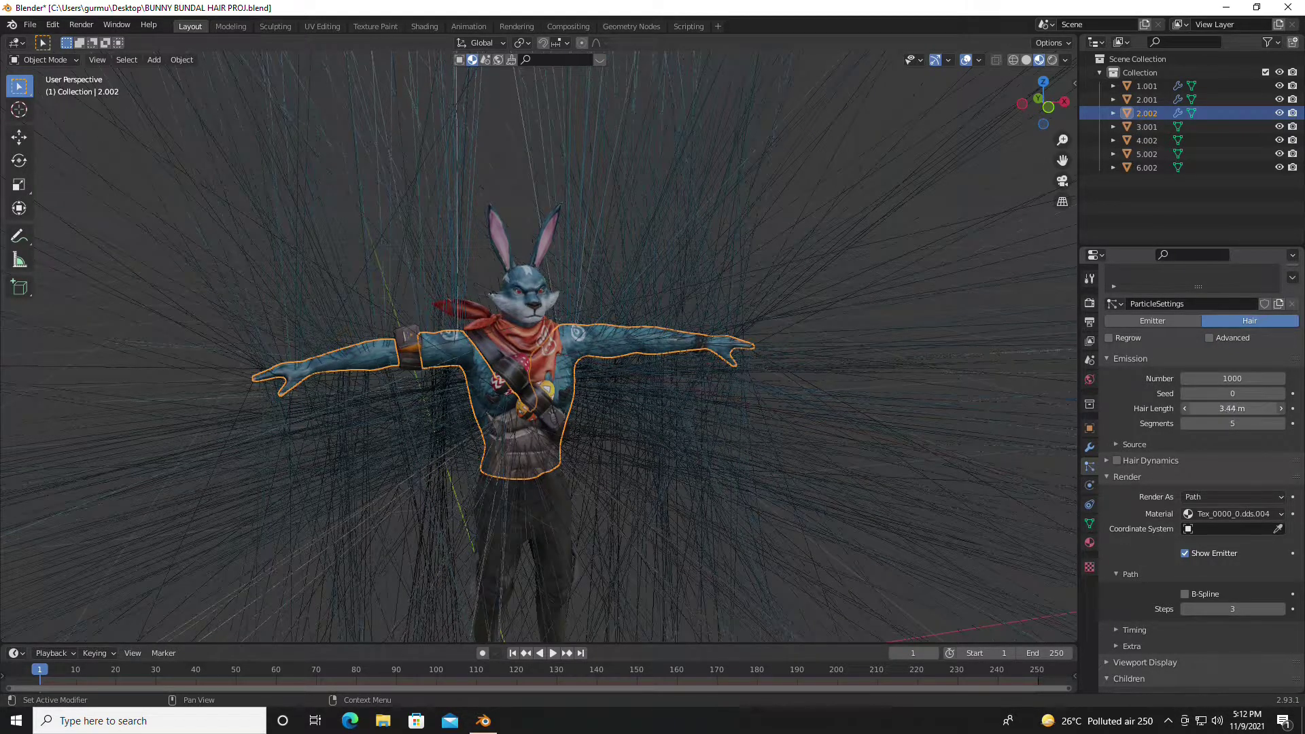
drag(1232, 409, 1196, 408)
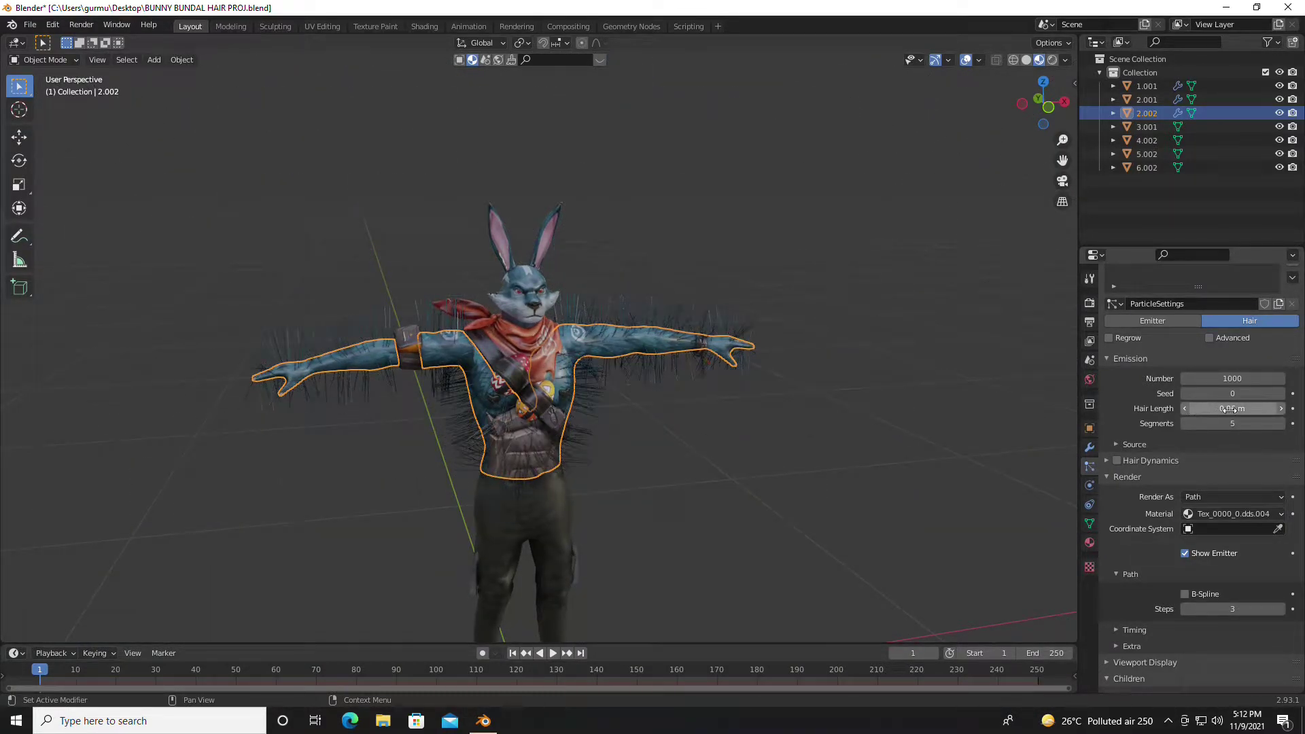
click(1232, 409)
click(1203, 412)
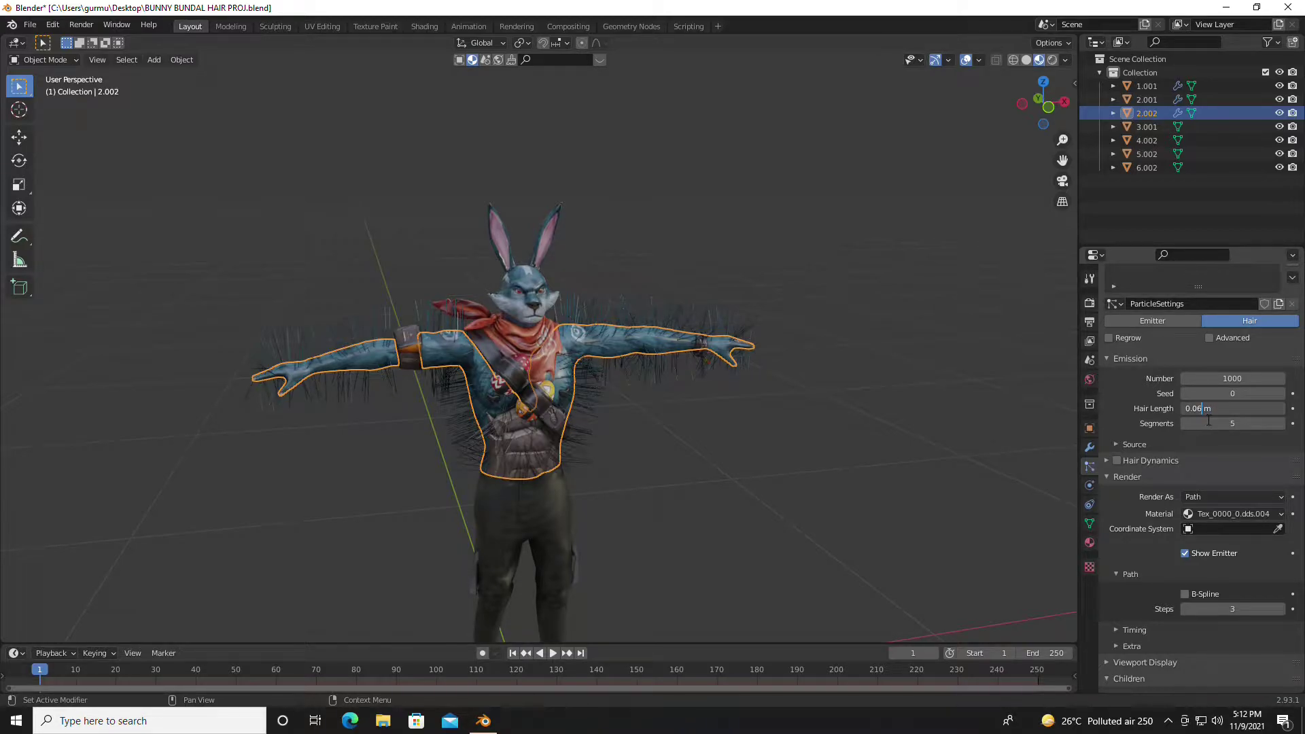
text(1)
key(Return)
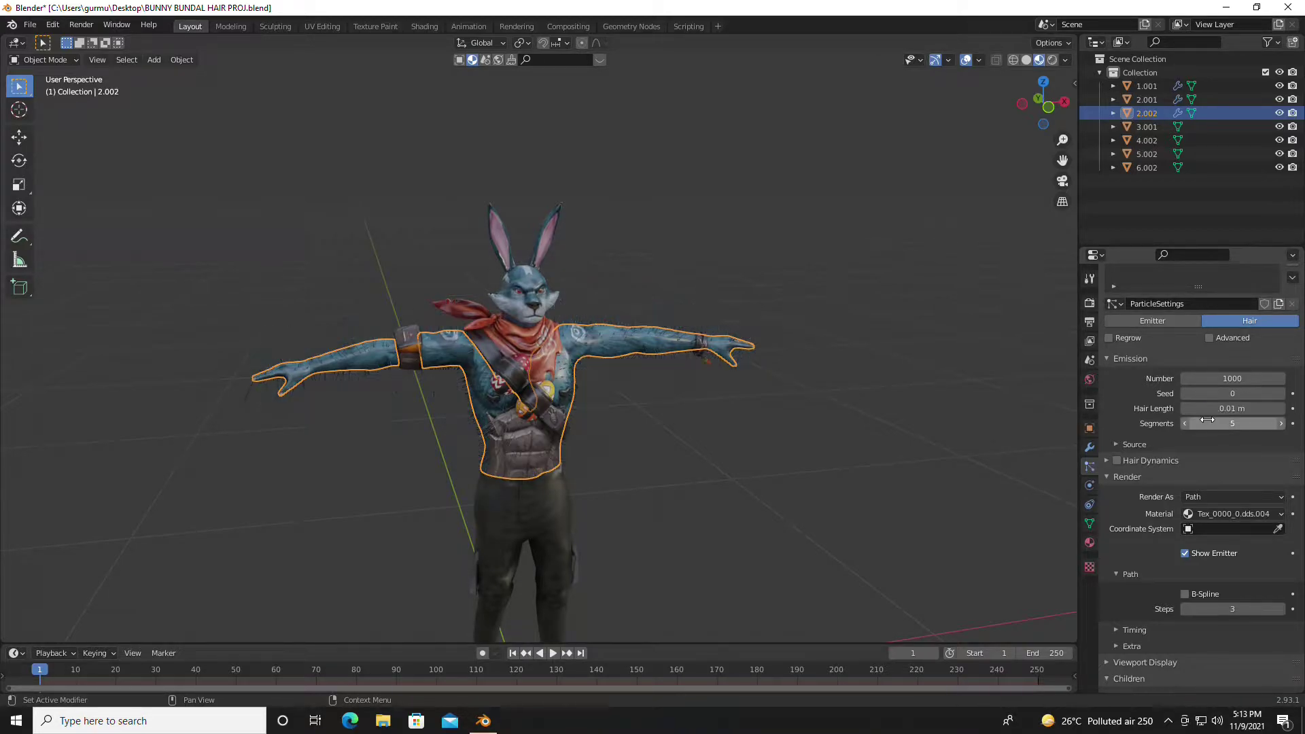
Raise the hair Number to 8000 strands
scroll(591, 299, up, 3)
scroll(592, 299, up, 4)
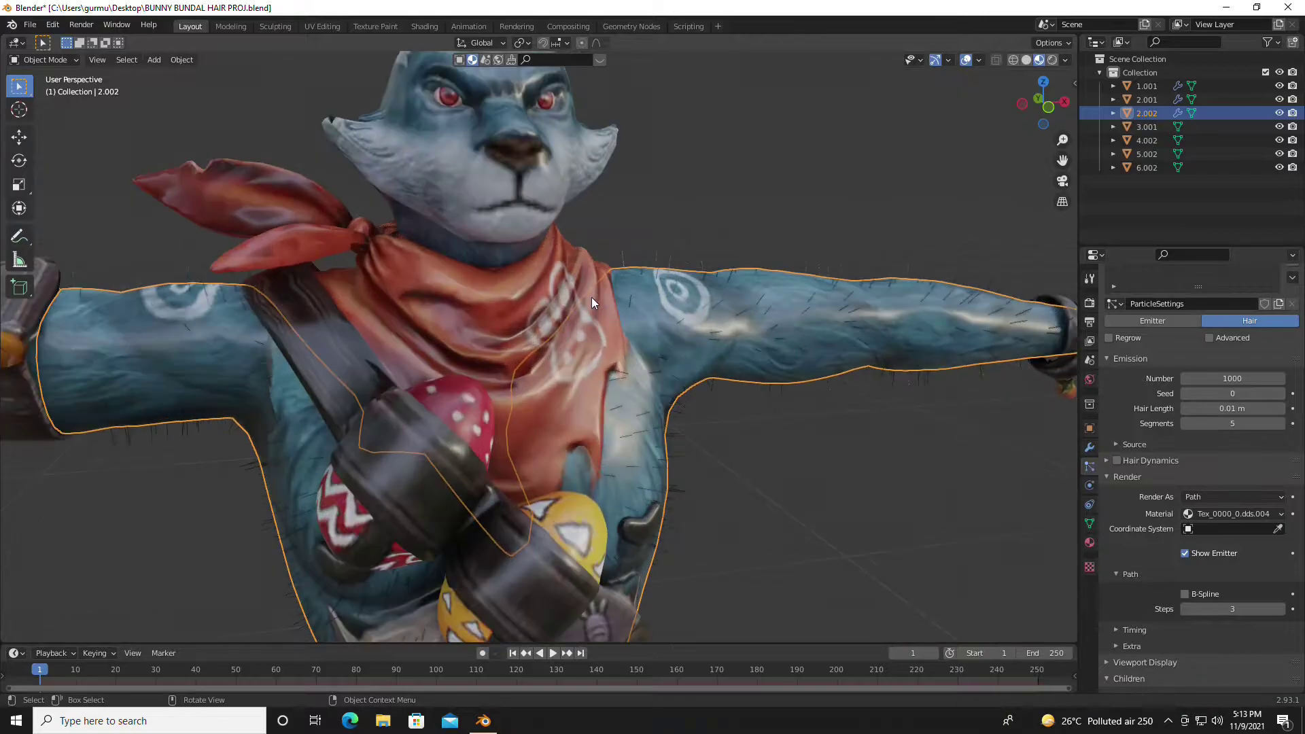
scroll(588, 340, up, 1)
scroll(588, 373, down, 3)
middle_drag(587, 373, 633, 368)
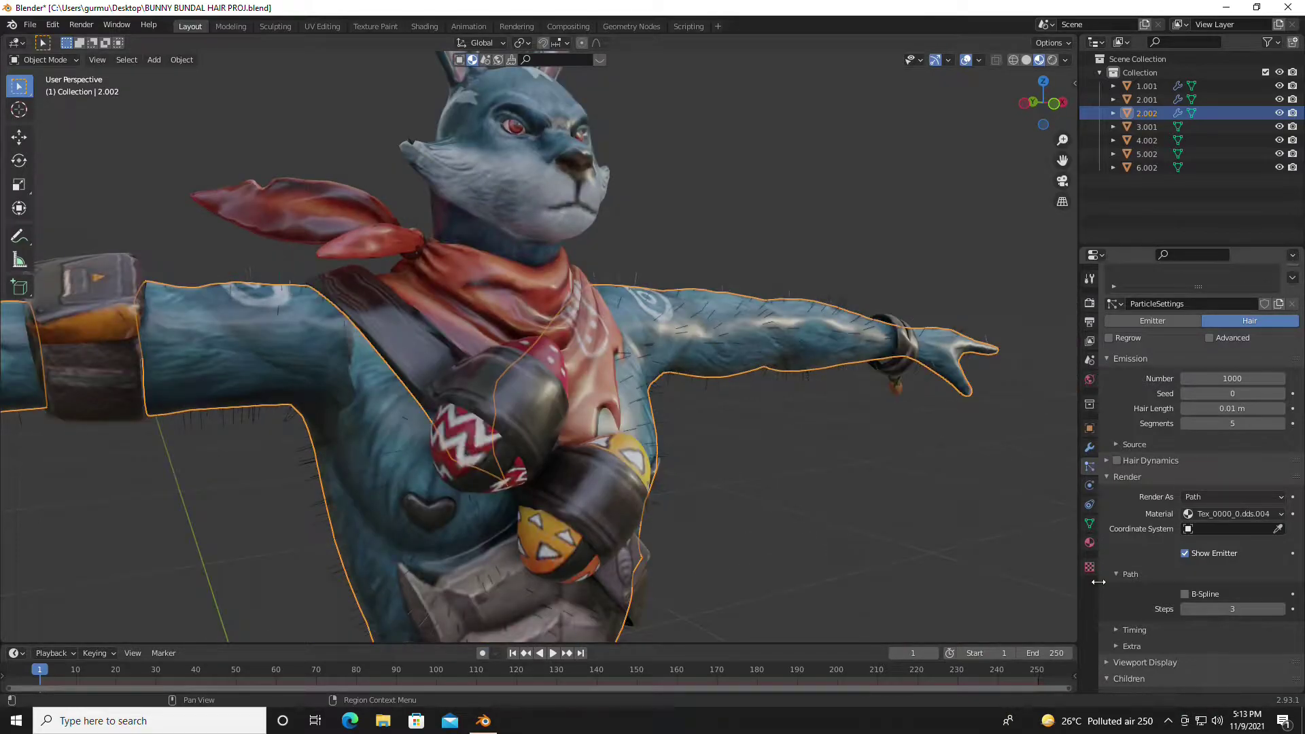
click(1232, 379)
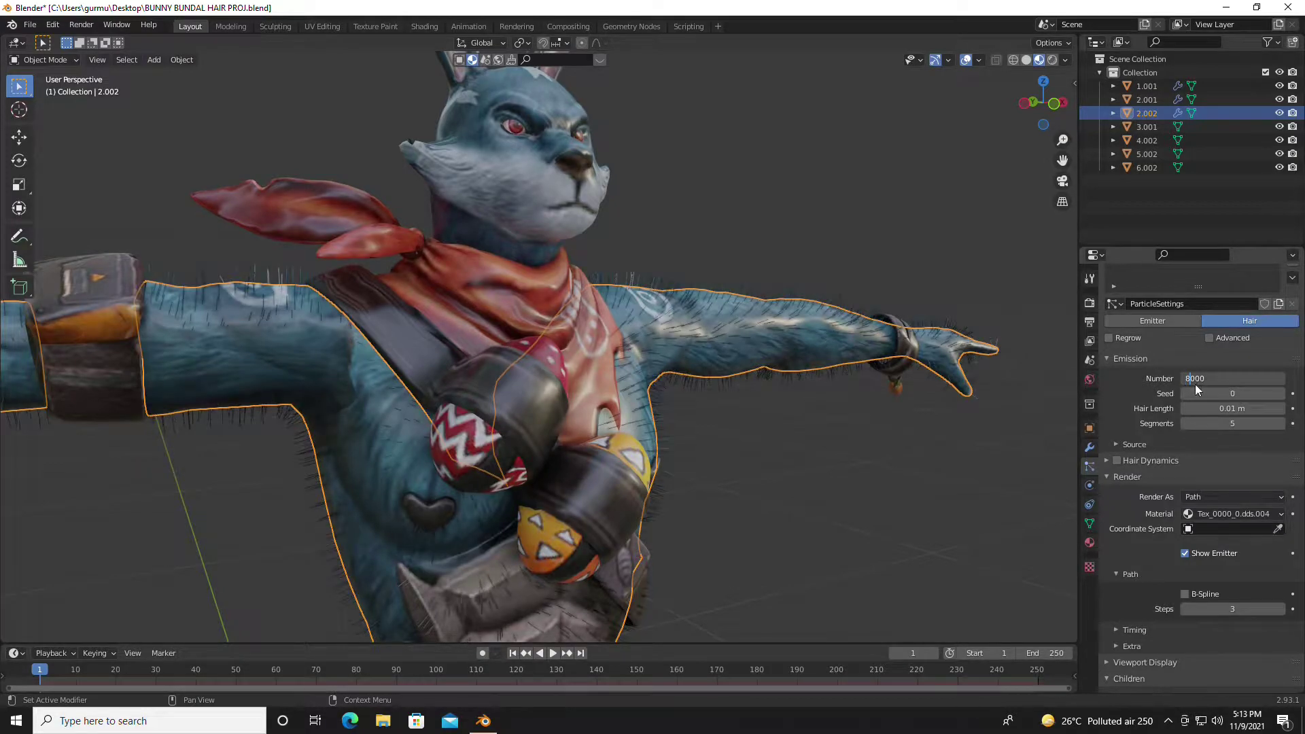
key(Return)
mouse_move(826, 498)
middle_down()
mouse_move(690, 450)
mouse_move(719, 446)
middle_up()
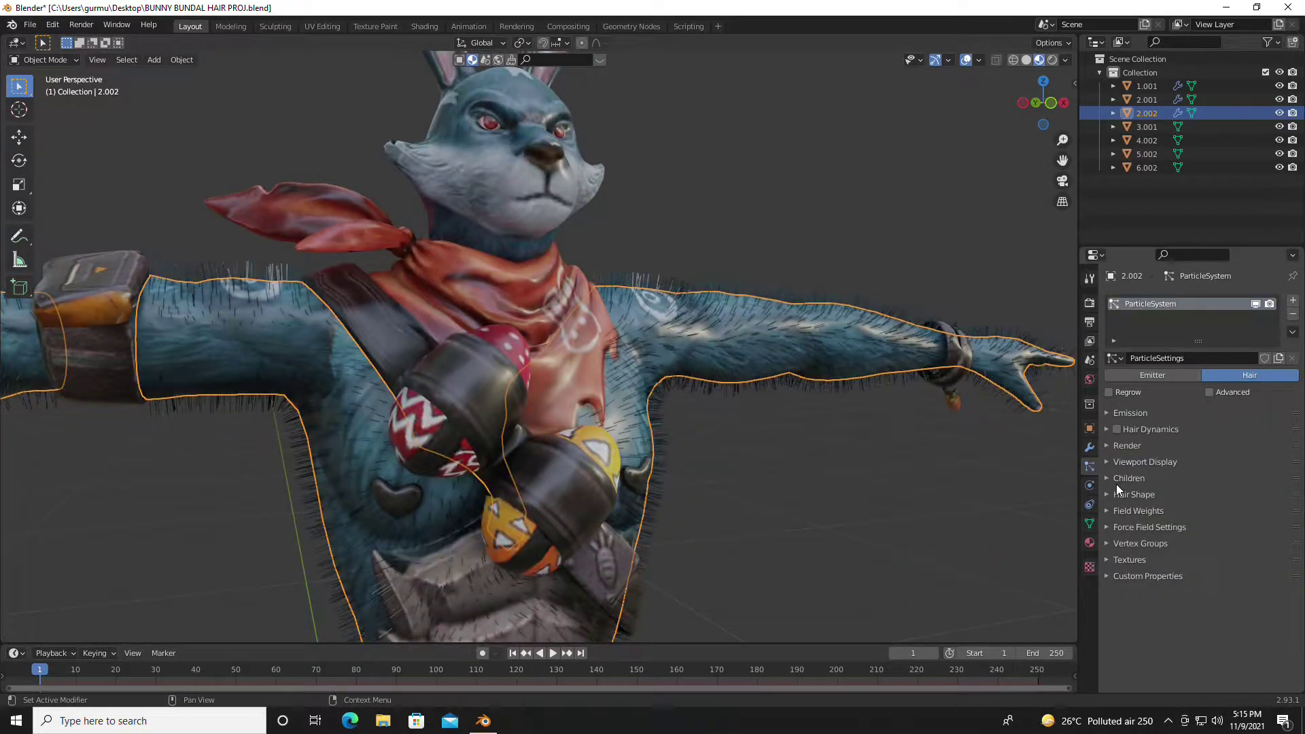
Enable Interpolated child hairs to thicken the fur
click(1108, 480)
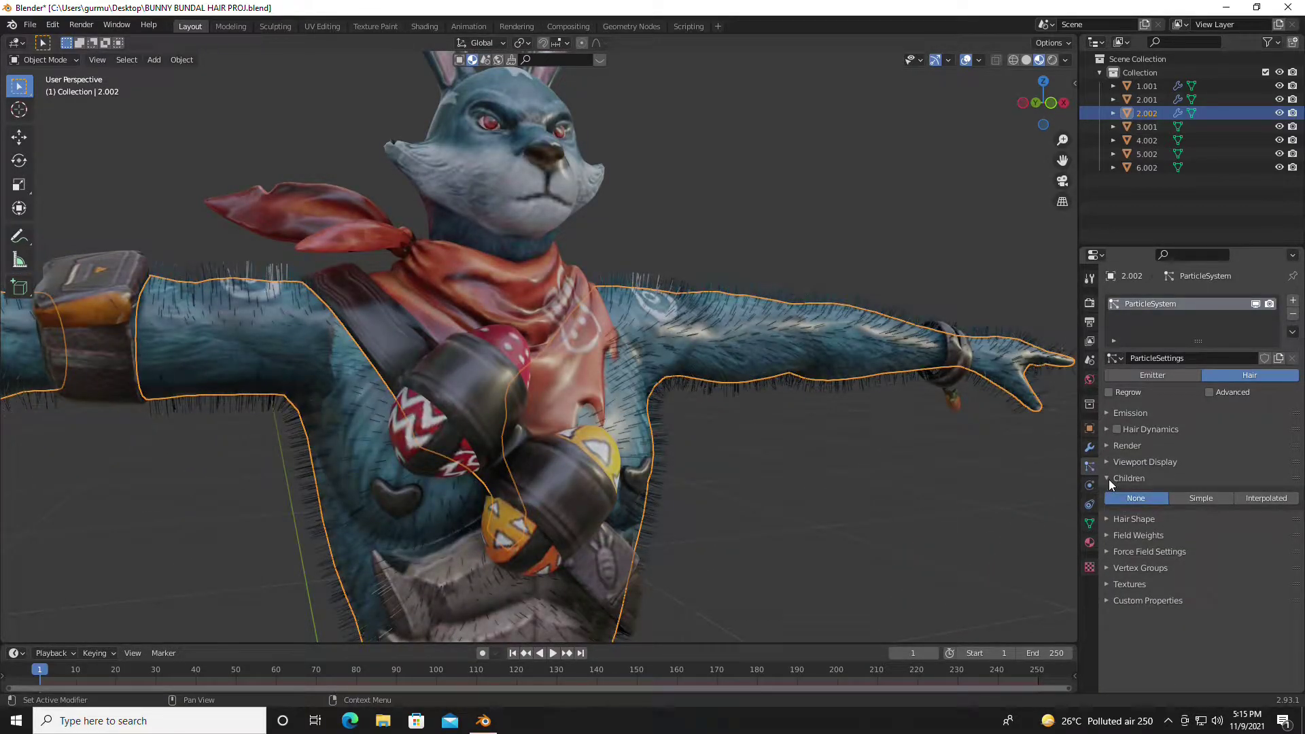
click(1262, 499)
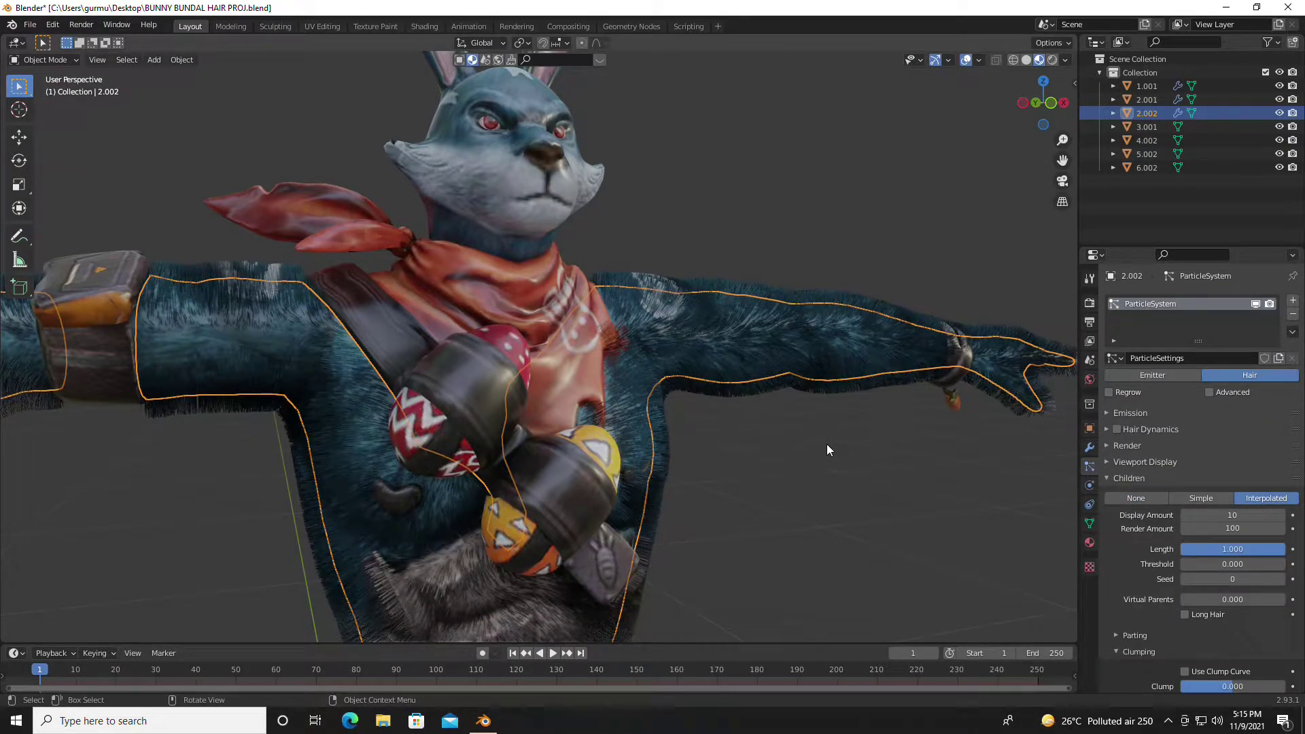
mouse_move(810, 361)
middle_down()
mouse_move(711, 439)
mouse_move(772, 356)
mouse_move(885, 374)
mouse_move(807, 375)
middle_up()
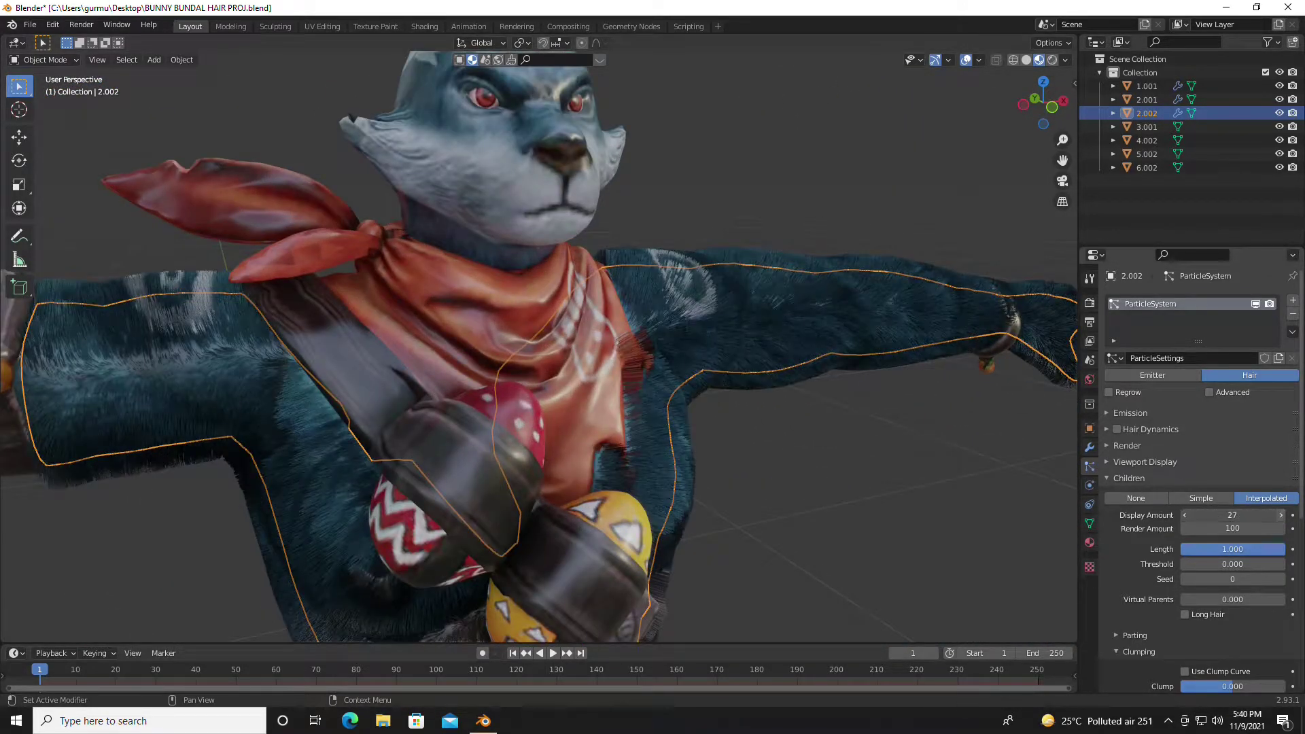
Raise the child Display Amount to 46 for denser fur
drag(1232, 514, 1268, 515)
scroll(1139, 542, down, 4)
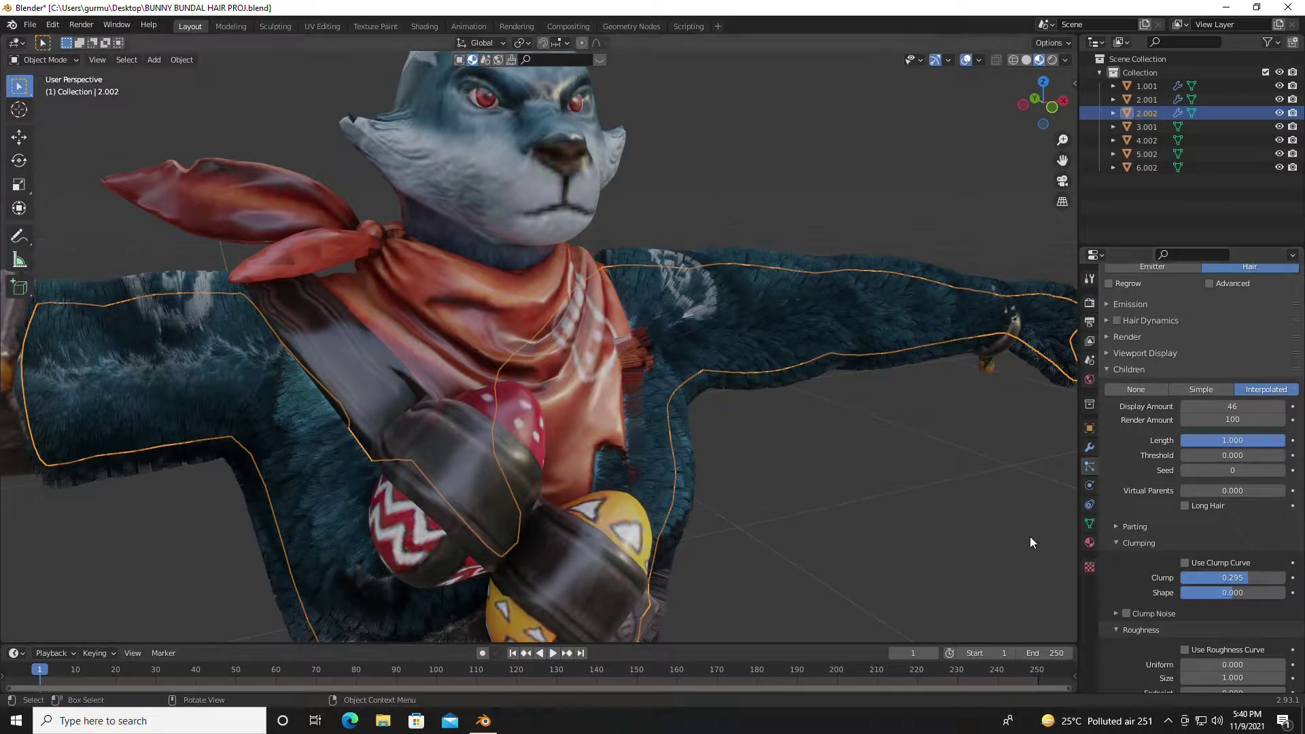
scroll(698, 248, up, 3)
scroll(696, 234, down, 3)
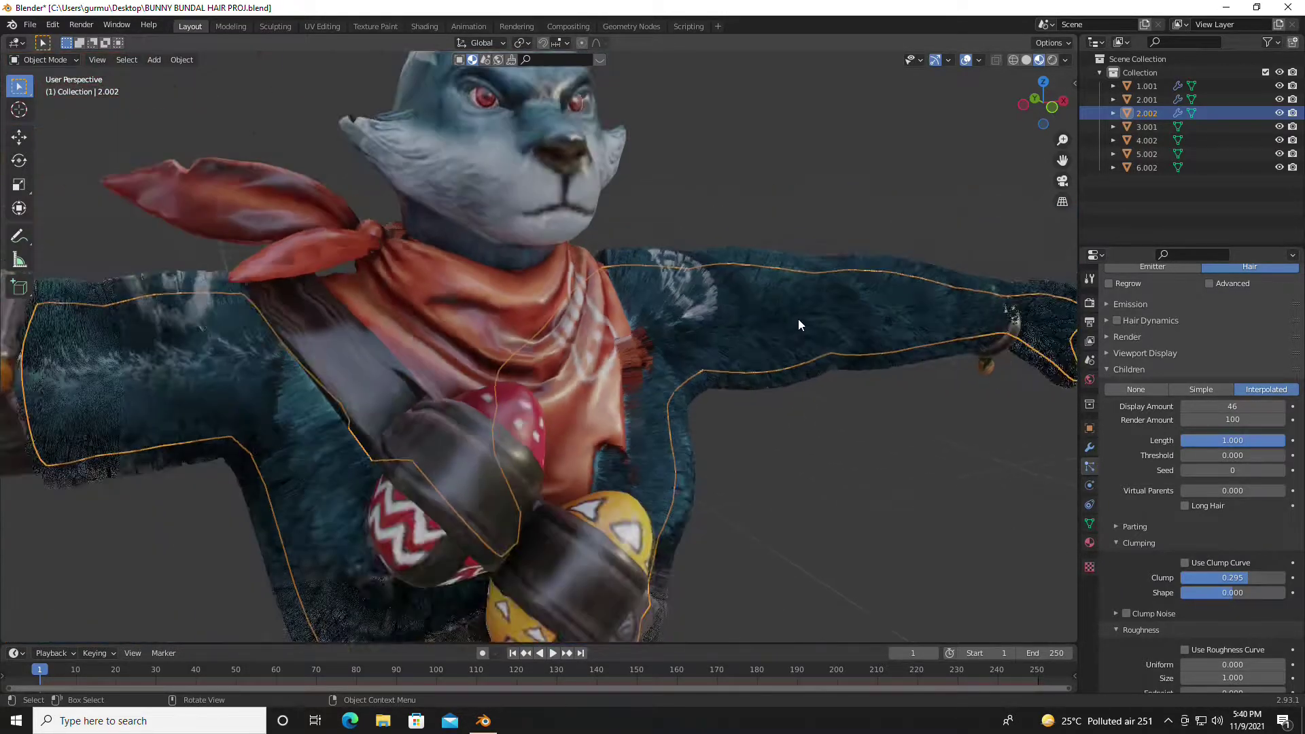
middle_drag(798, 320, 726, 341)
scroll(1197, 543, down, 2)
scroll(1197, 543, down, 2)
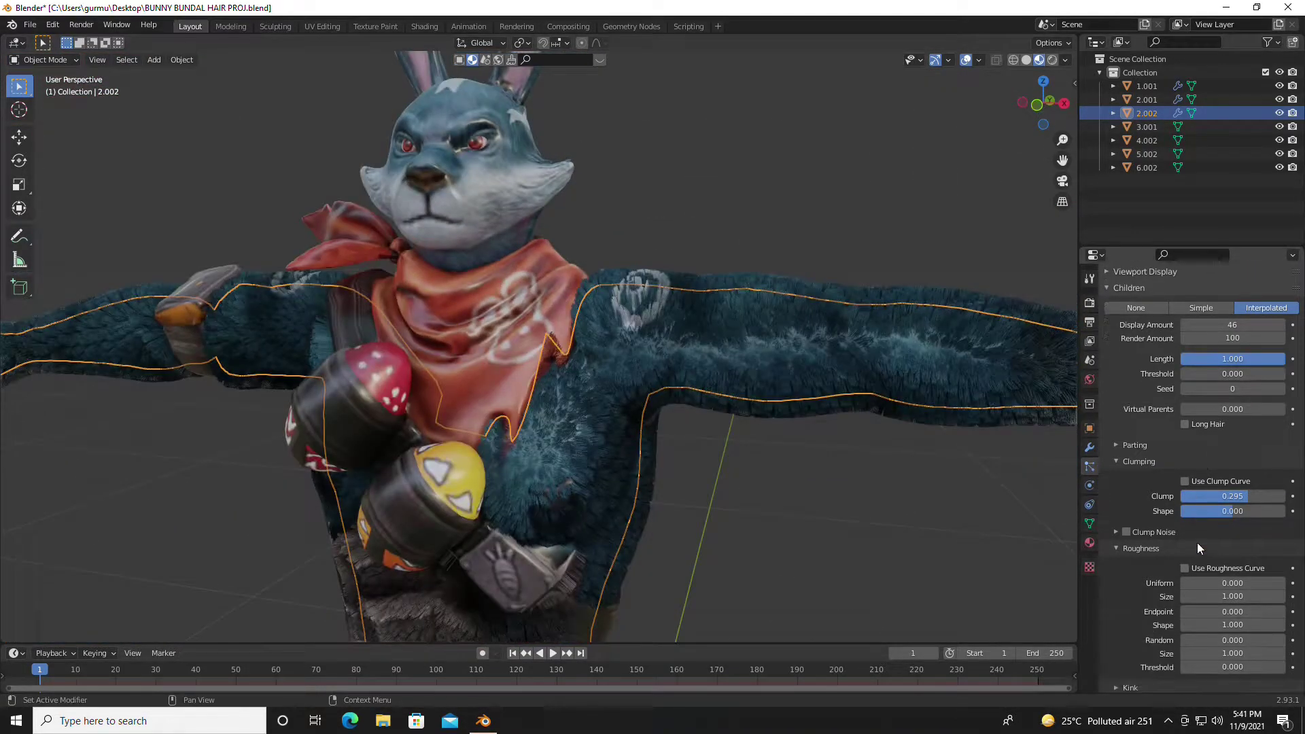
Set the child Roughness Endpoint to 0.001
click(1119, 548)
click(1116, 571)
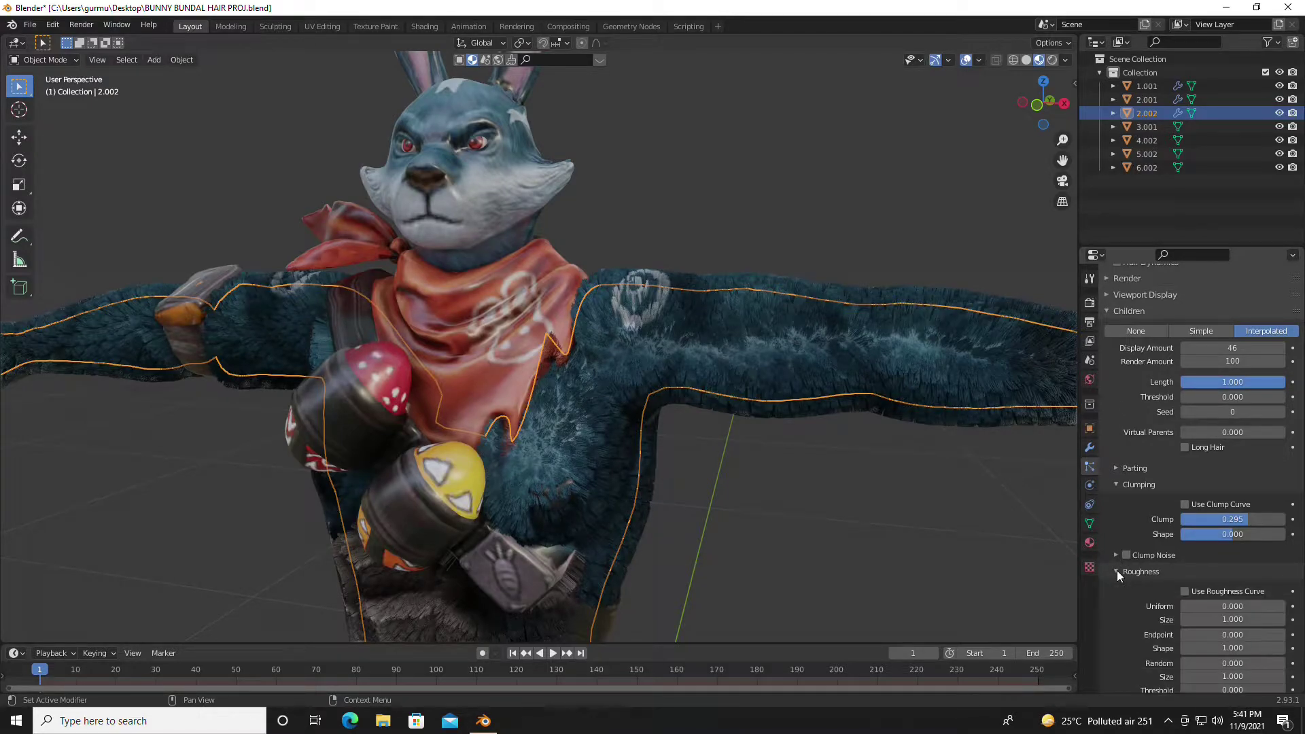
scroll(1137, 520, down, 3)
mouse_move(1232, 553)
mouse_down()
mouse_move(1250, 553)
mouse_move(1223, 552)
mouse_up()
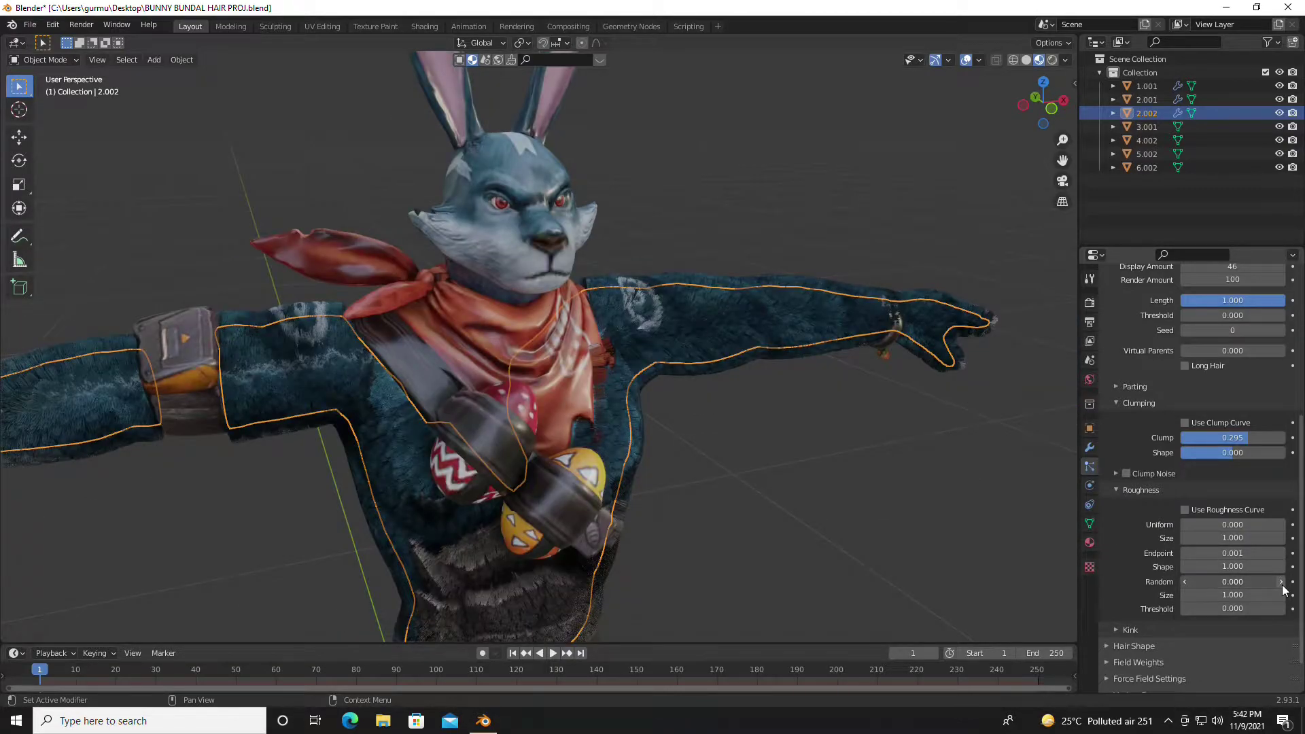
Set Random roughness to 0.004 and collapse the Roughness panel
click(1282, 582)
scroll(661, 276, up, 5)
mouse_move(661, 277)
middle_down()
mouse_move(638, 353)
mouse_move(560, 317)
middle_up()
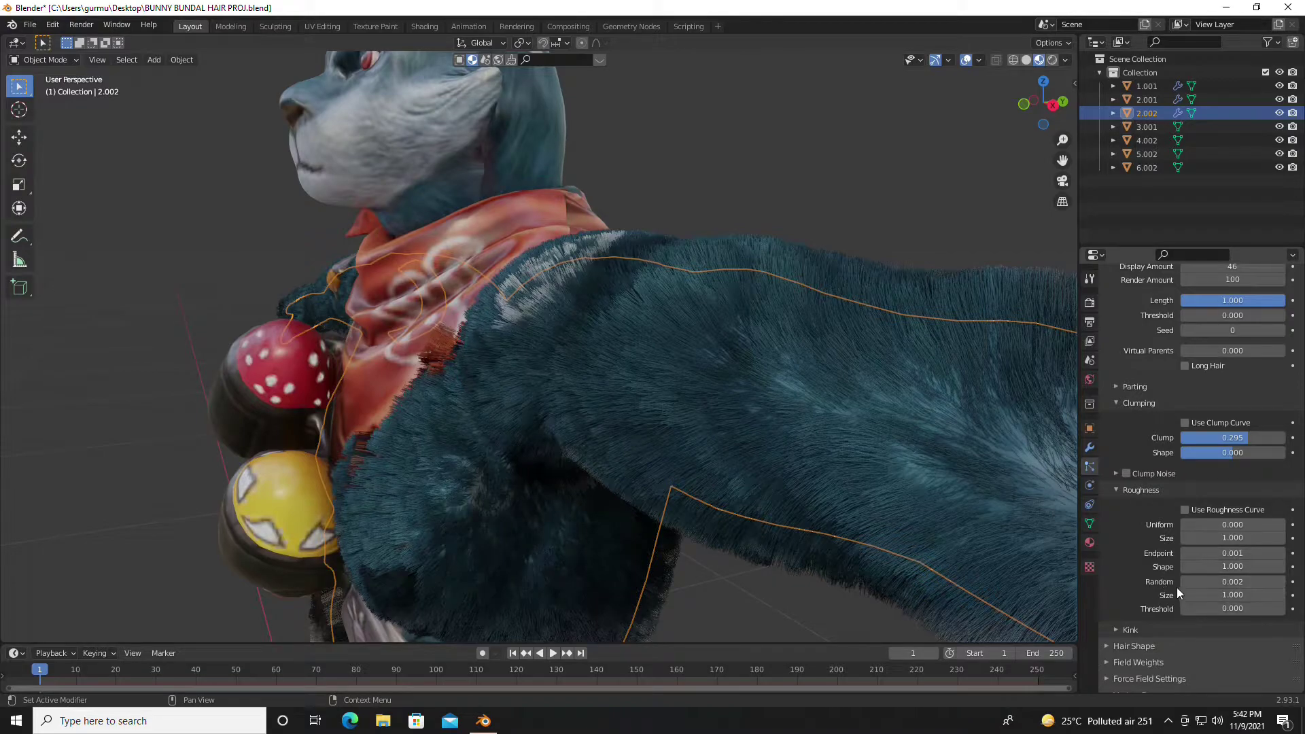
click(1280, 582)
click(1280, 582)
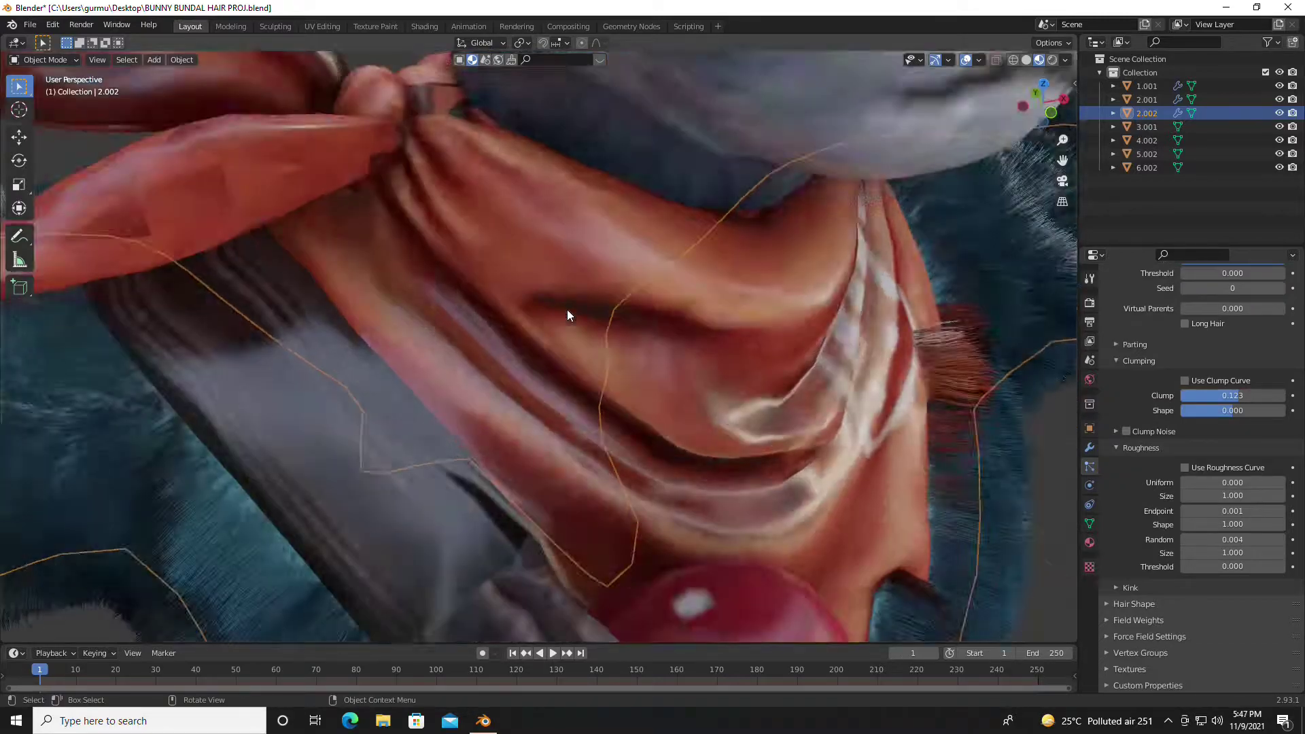
scroll(567, 309, down, 4)
middle_drag(653, 344, 659, 329)
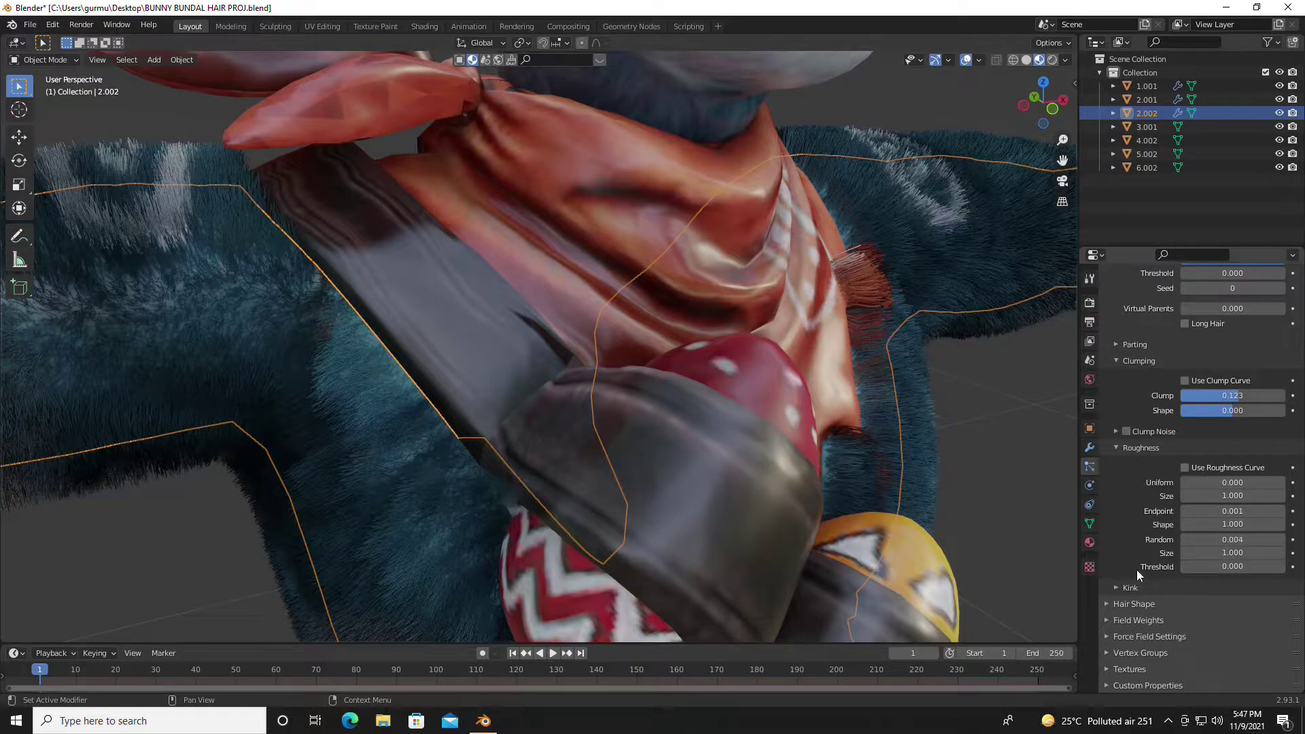
click(1116, 447)
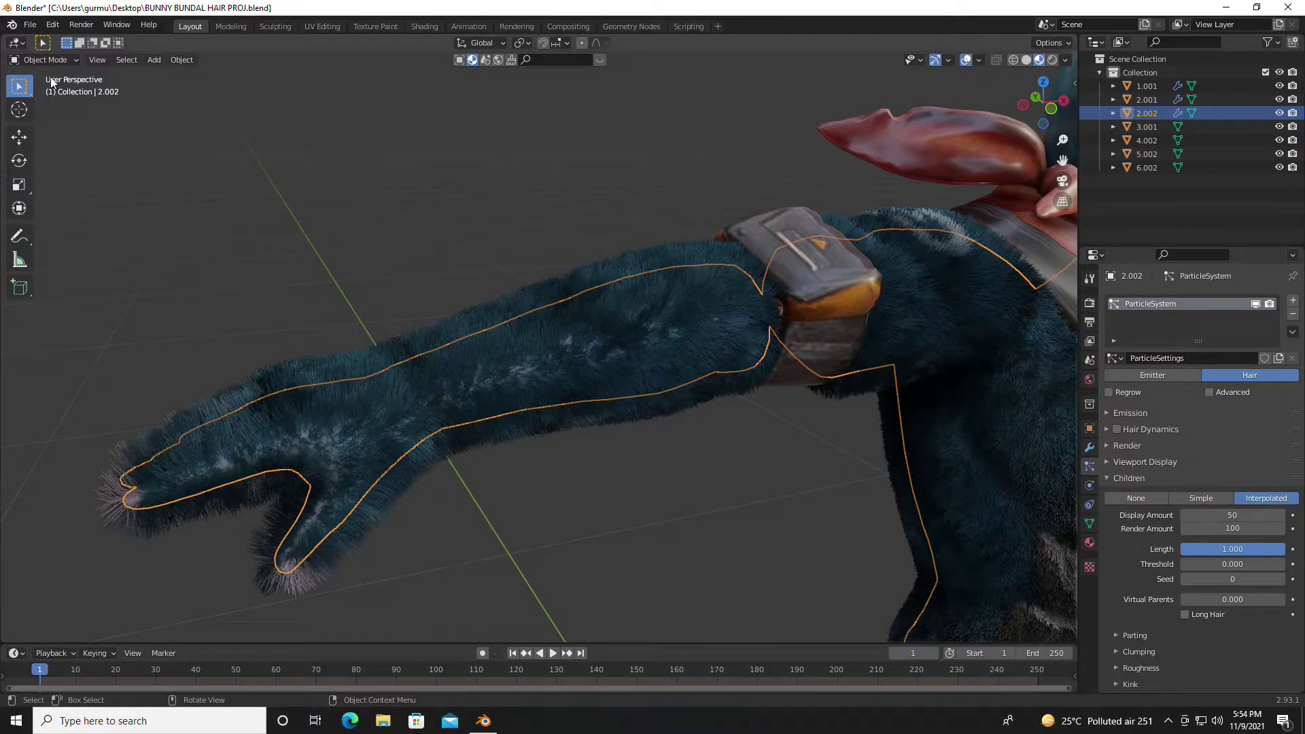
In Particle Edit mode, comb the upper arm and forearm hairs flat toward the hand
click(63, 59)
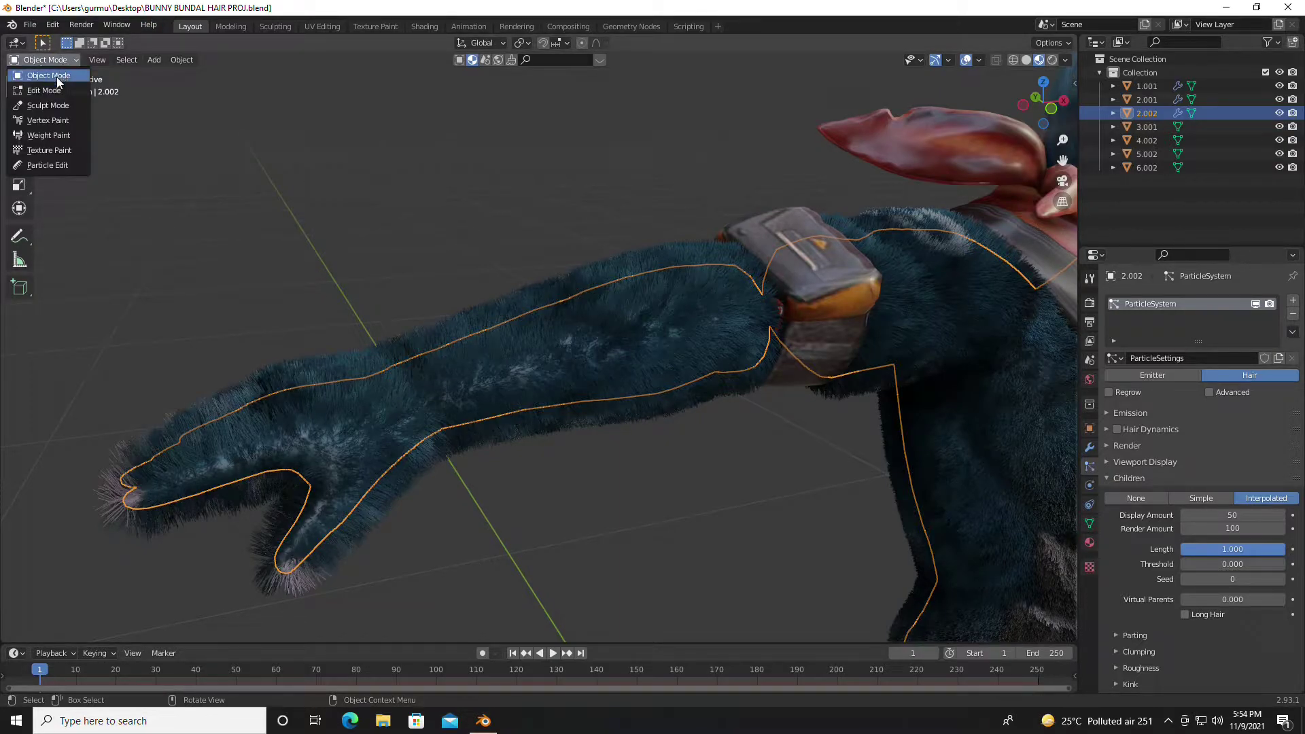
click(45, 165)
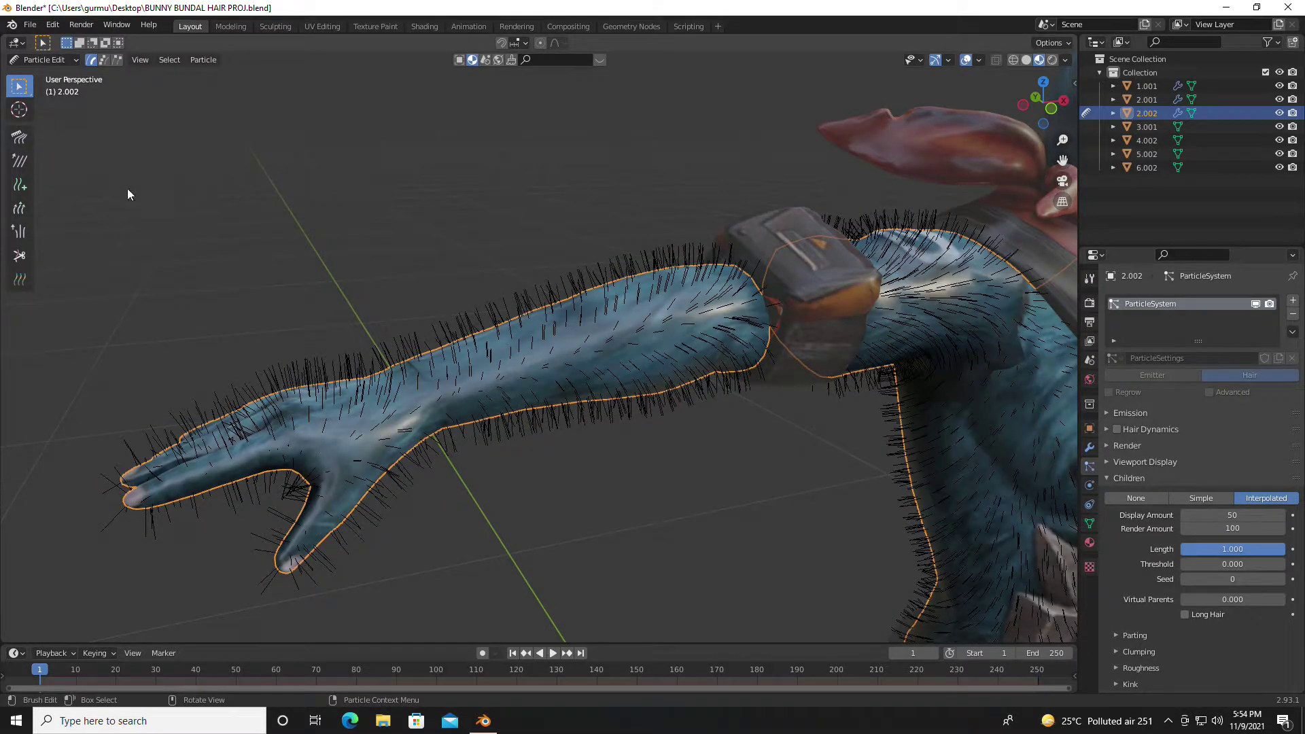
click(24, 140)
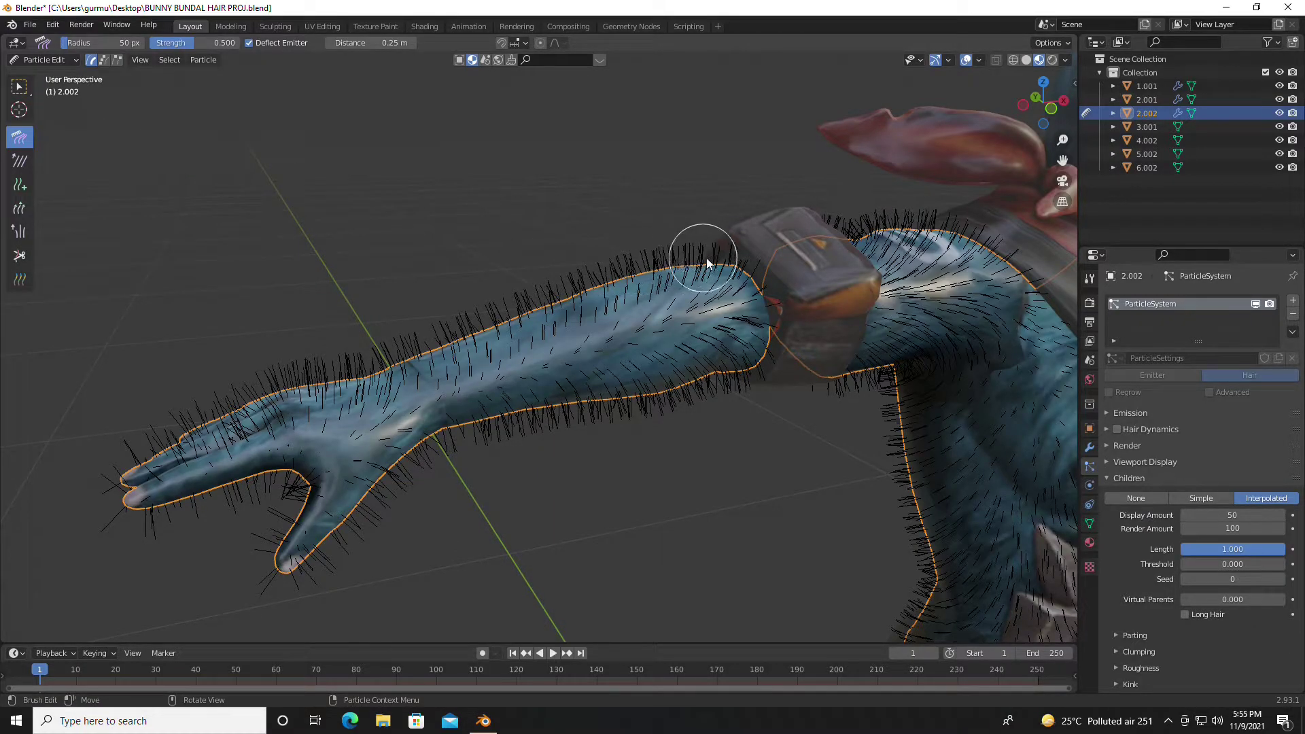
mouse_move(707, 262)
mouse_down()
mouse_move(484, 318)
mouse_move(259, 401)
mouse_move(63, 506)
mouse_up()
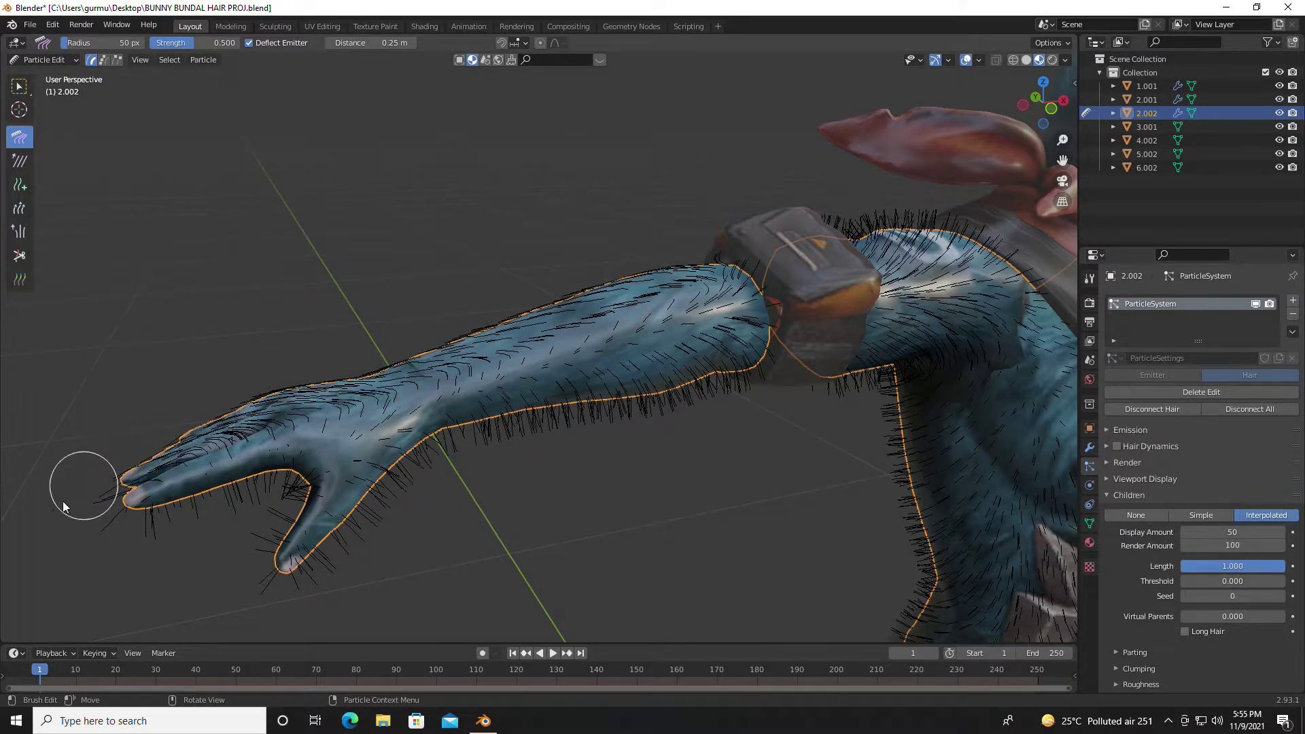
drag(709, 297, 467, 379)
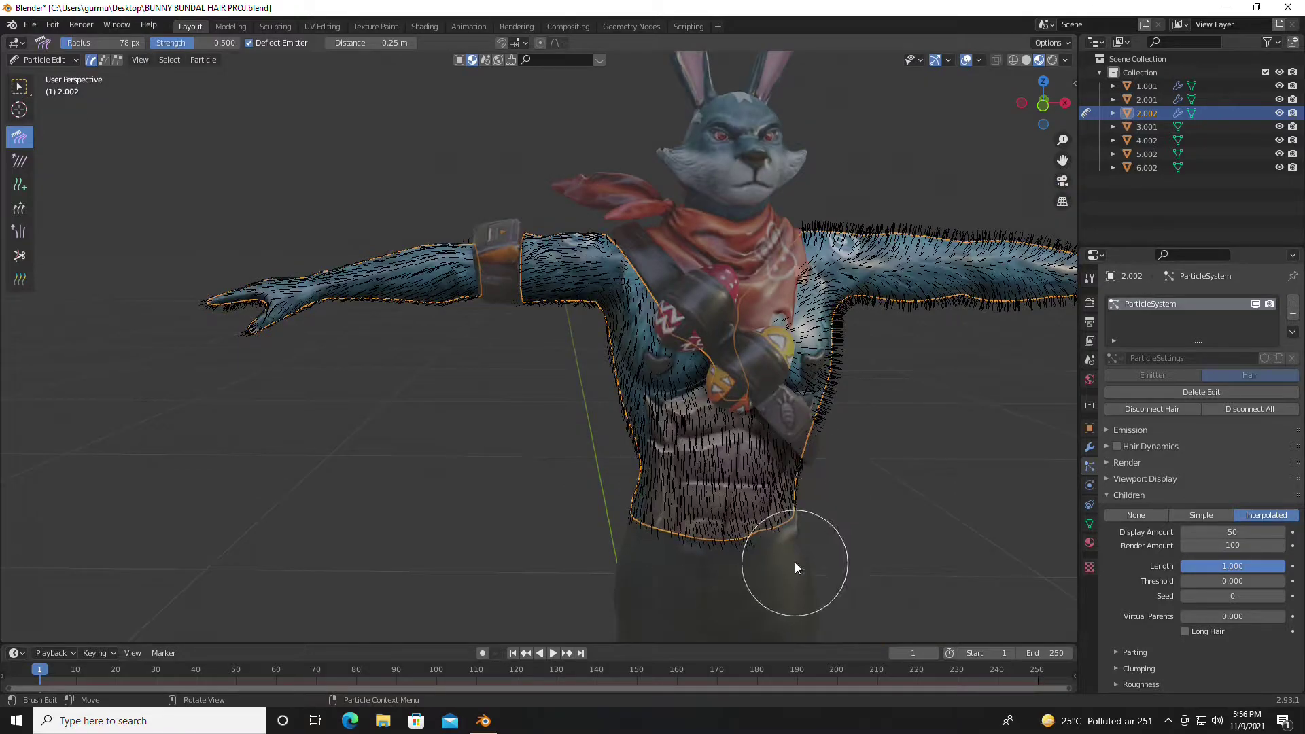
Enable Viewport Display > Children and inspect the dense combed fur from several angles
click(1088, 279)
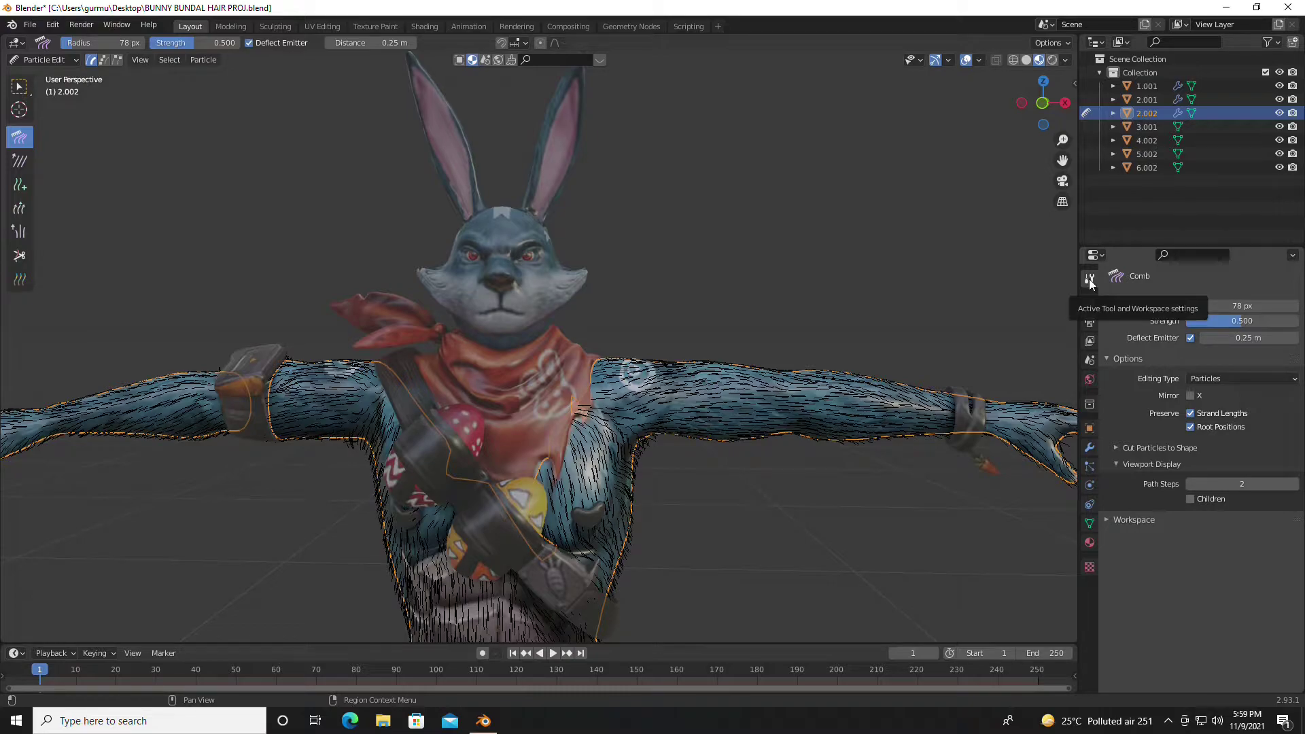
click(1191, 499)
scroll(668, 356, up, 3)
scroll(667, 356, up, 3)
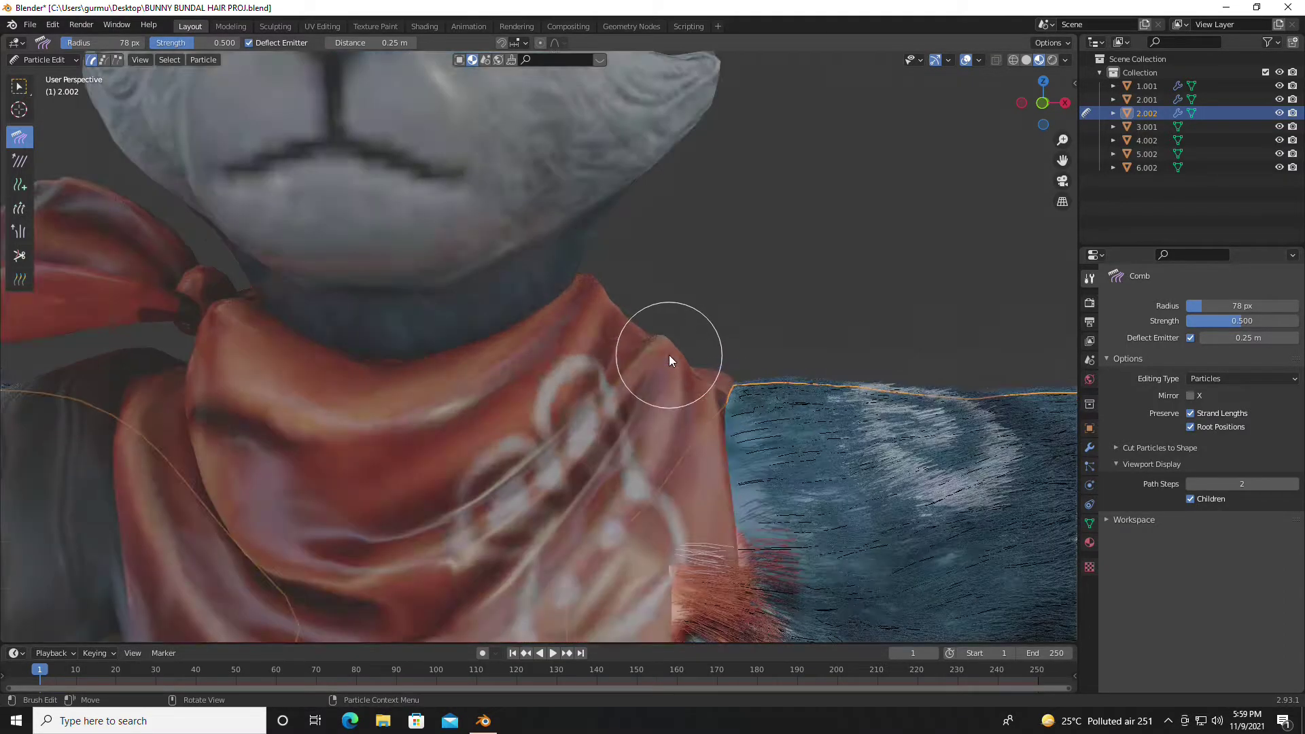
scroll(687, 349, down, 2)
scroll(743, 308, down, 2)
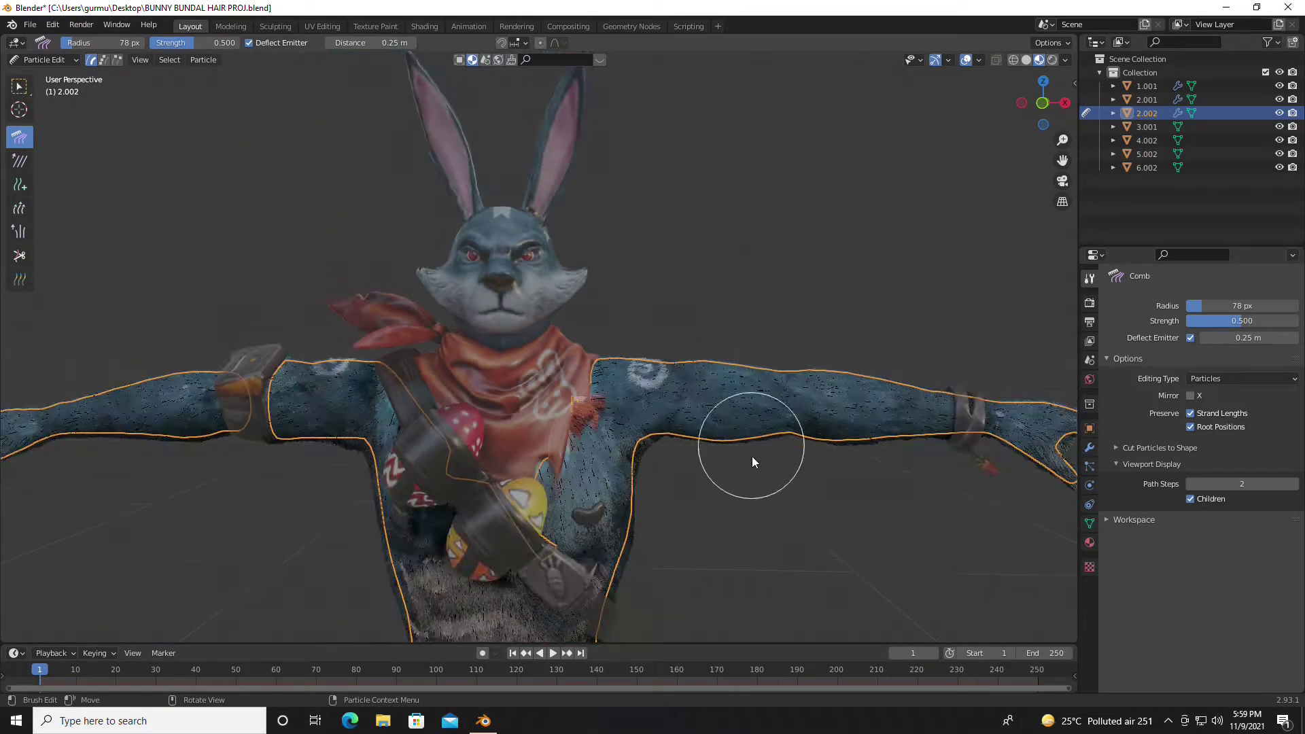
middle_drag(752, 456, 822, 471)
scroll(547, 403, up, 4)
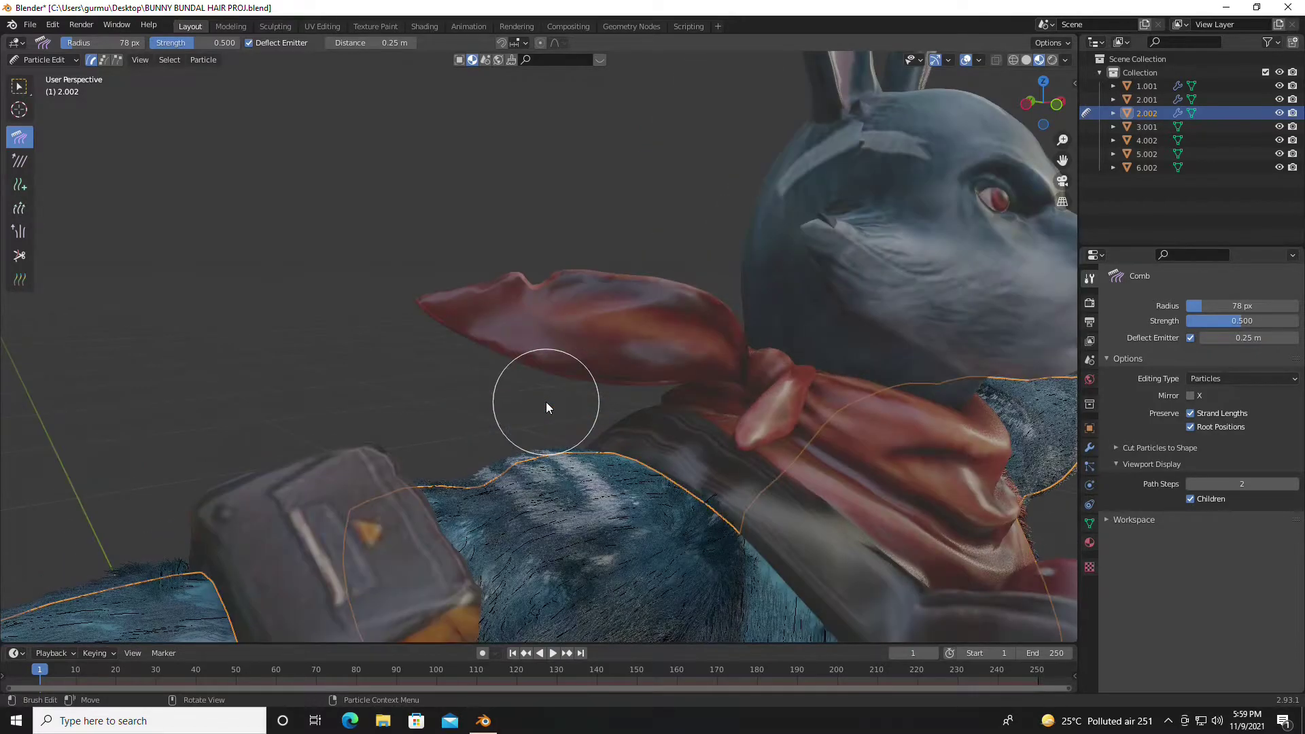
mouse_move(524, 415)
middle_down()
mouse_move(479, 401)
mouse_move(553, 437)
middle_up()
scroll(480, 401, down, 2)
scroll(554, 442, down, 4)
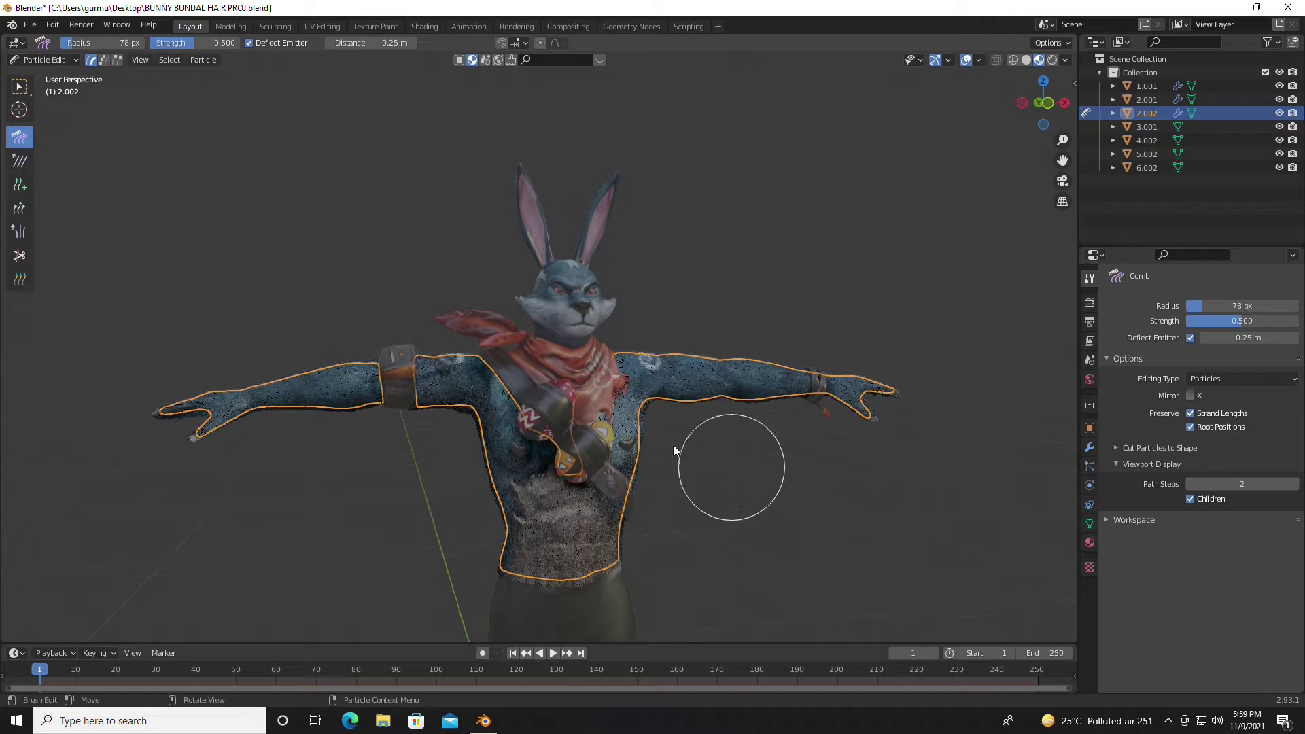
scroll(378, 349, up, 5)
scroll(204, 292, up, 4)
key(w)
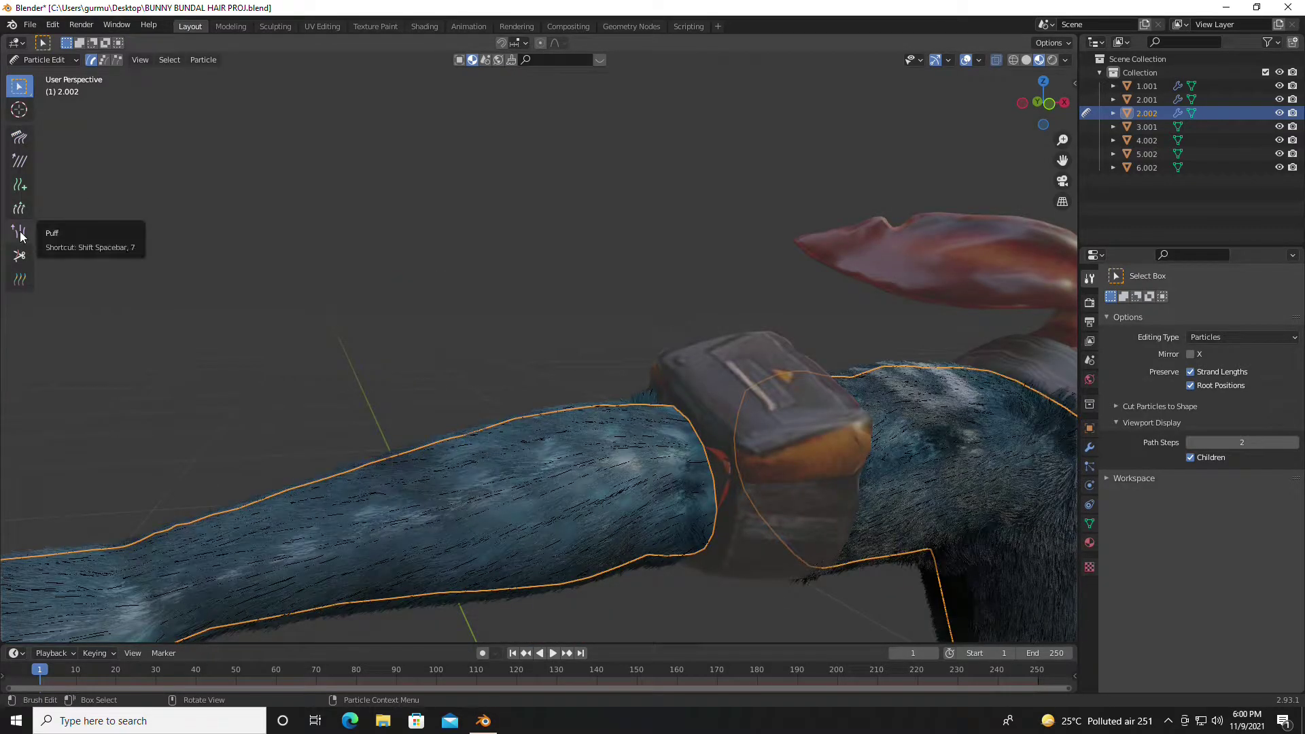
Fluff the arm fur with the Puff brush at a 125 px radius
click(21, 236)
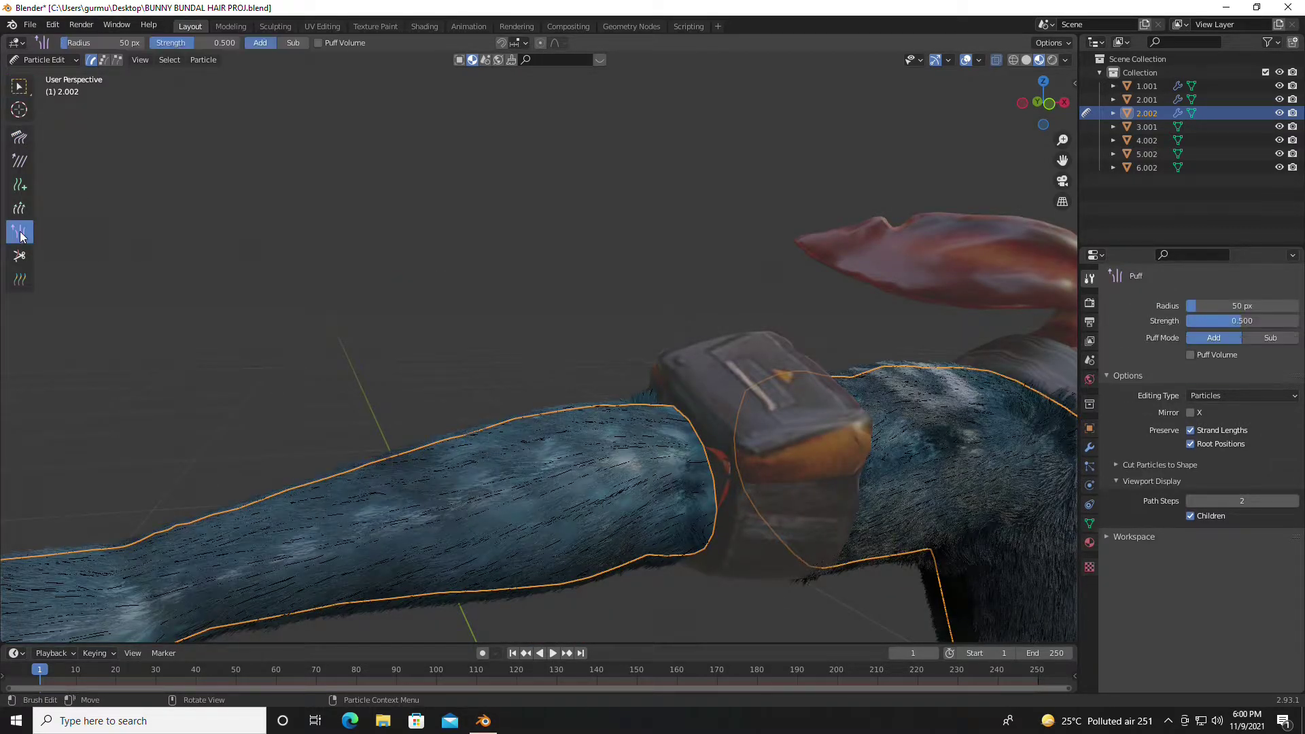
scroll(337, 466, up, 3)
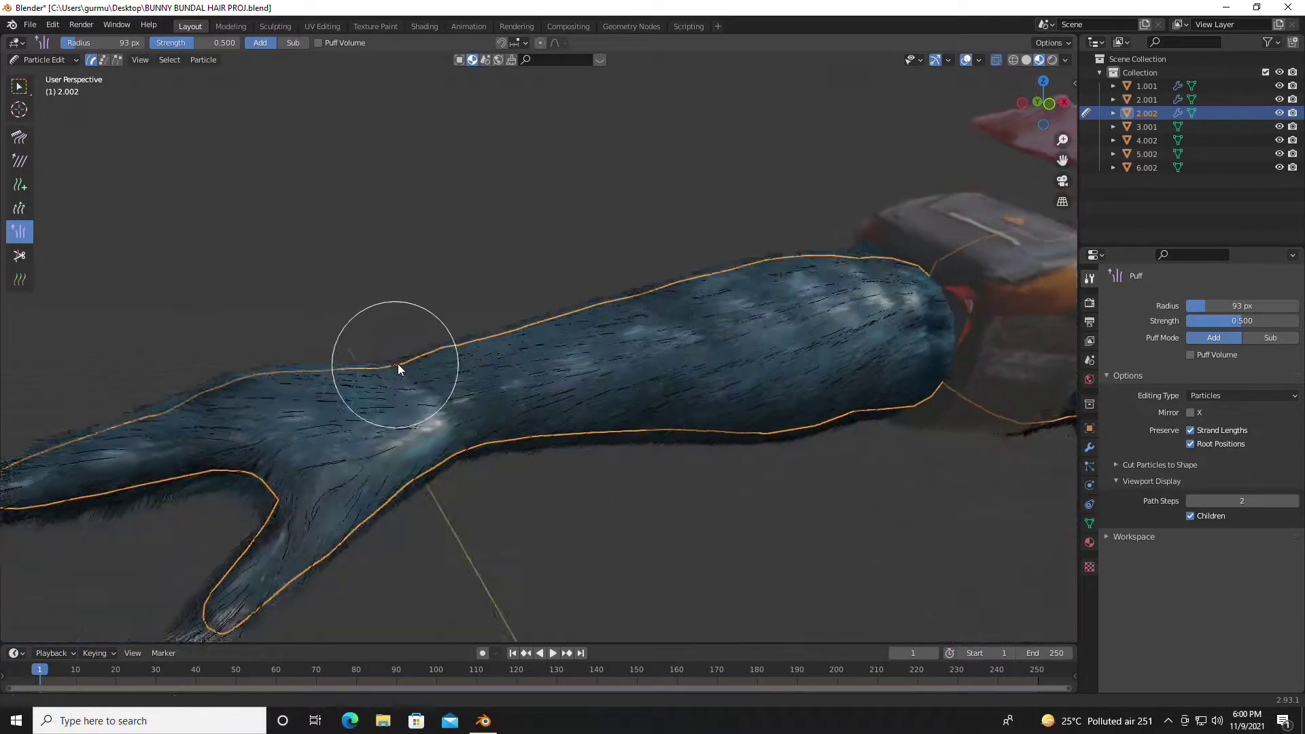
scroll(397, 365, up, 1)
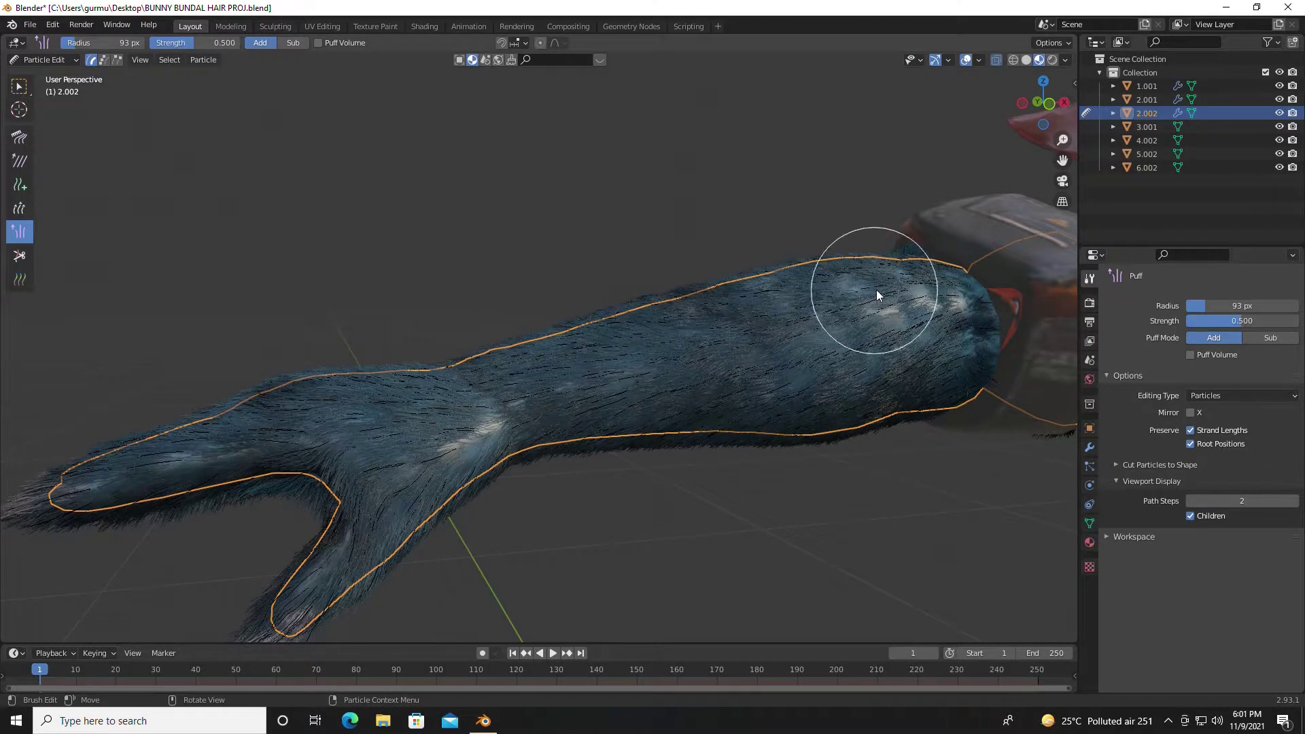
scroll(691, 437, down, 5)
scroll(687, 408, up, 6)
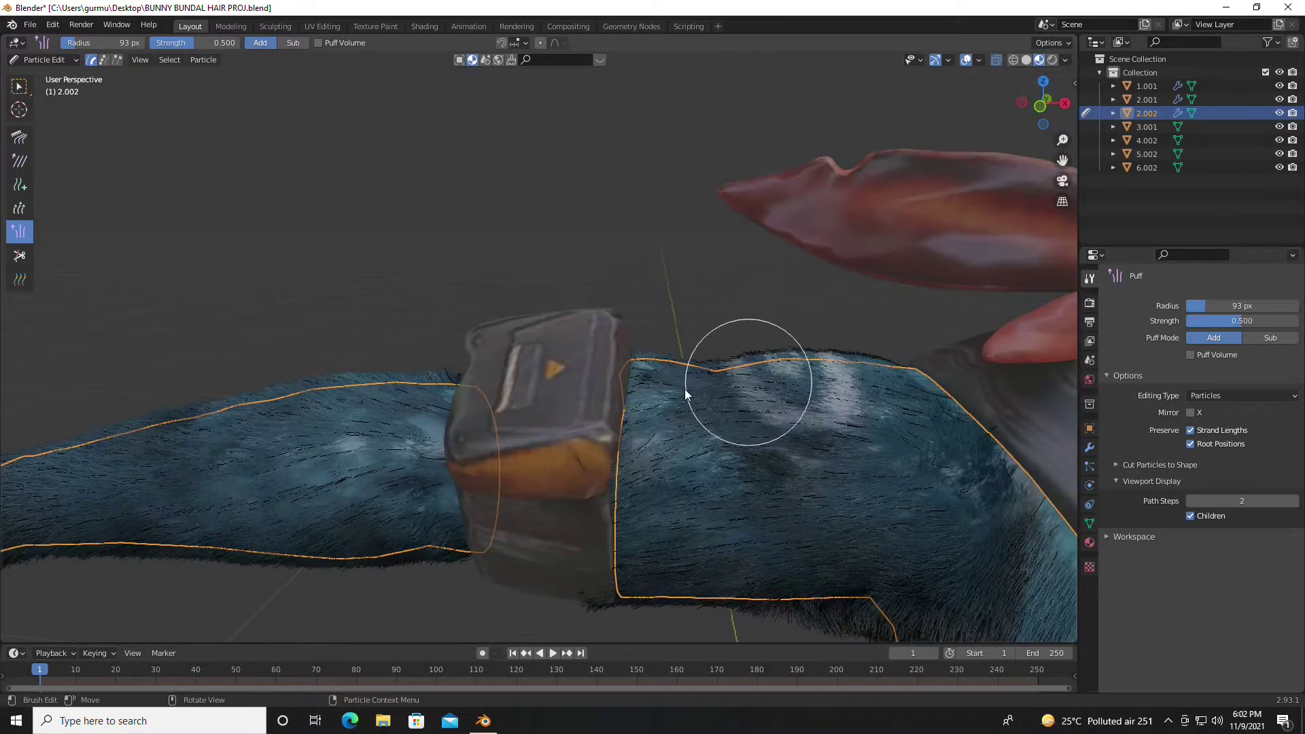
middle_drag(712, 348, 589, 411)
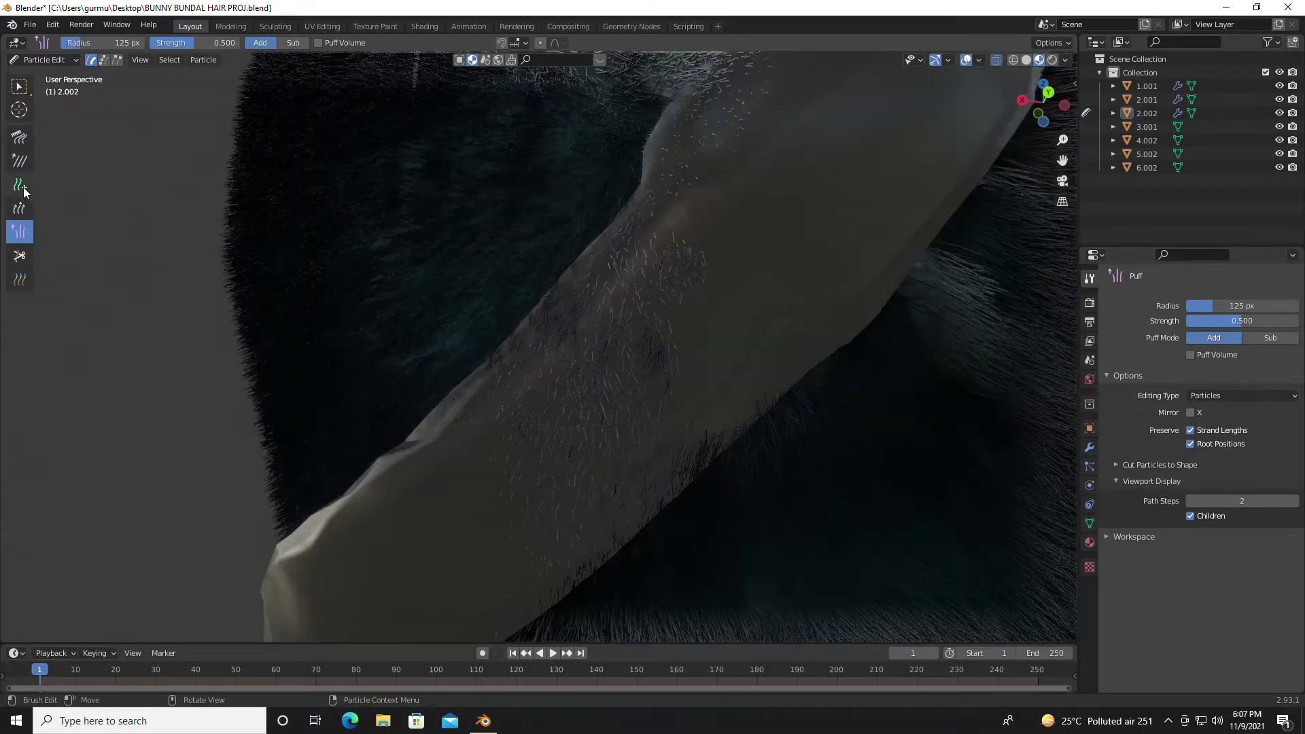
Trim the stray short hairs on the pale surface with the Cut brush
click(20, 257)
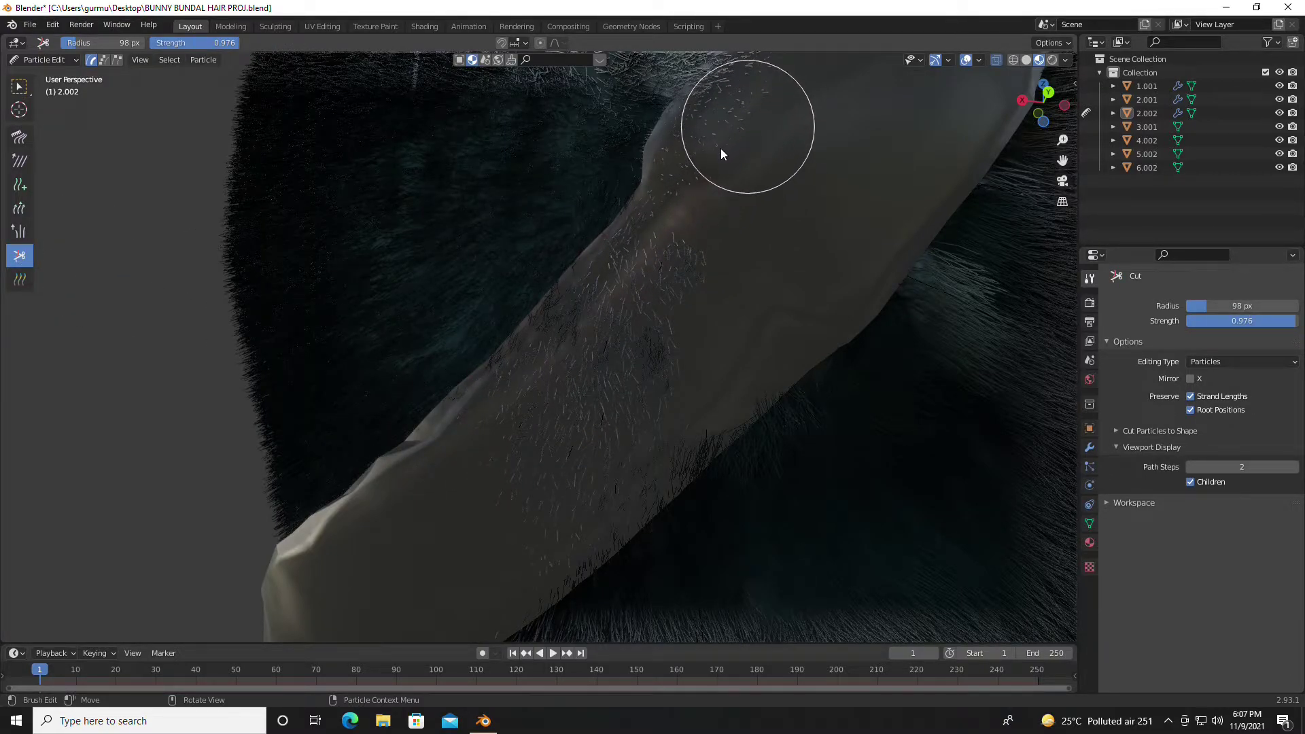
drag(710, 177, 705, 242)
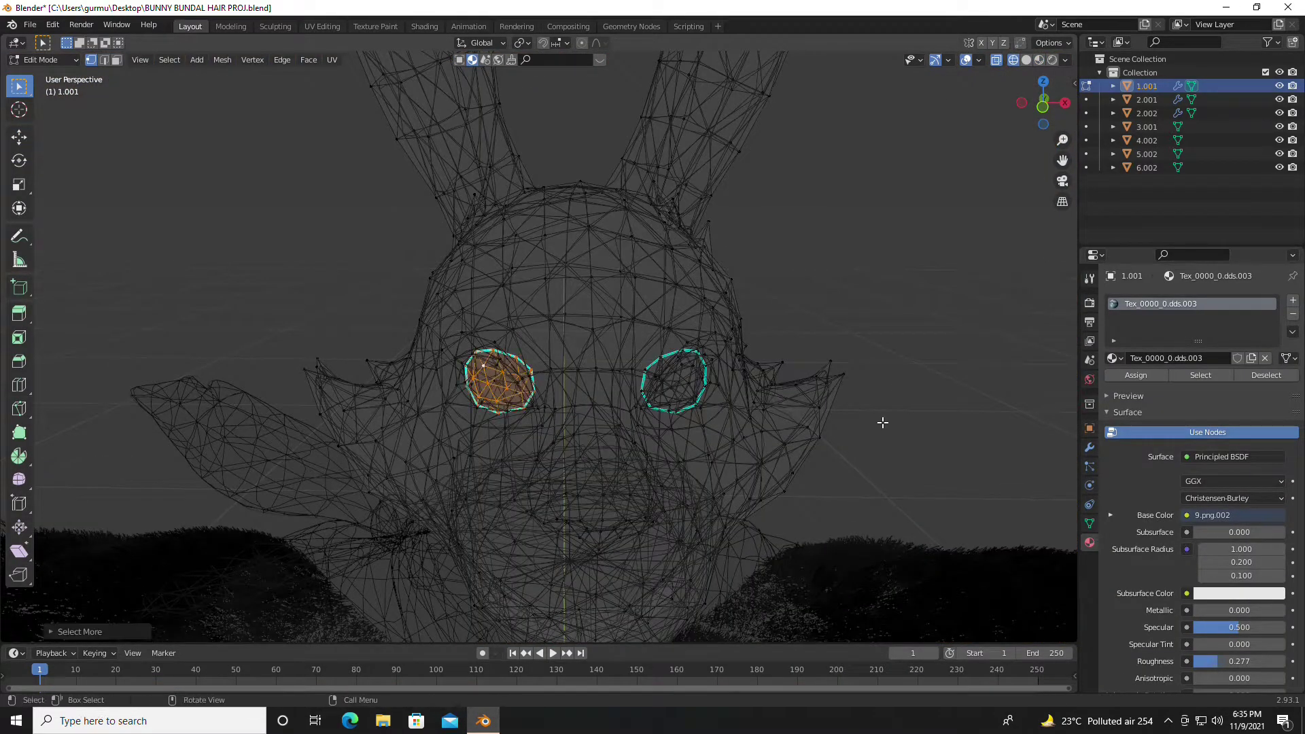
Grow the eye face selection and separate it into its own object
key(ctrl+KP_Add)
scroll(505, 405, up, 5)
scroll(532, 394, down, 5)
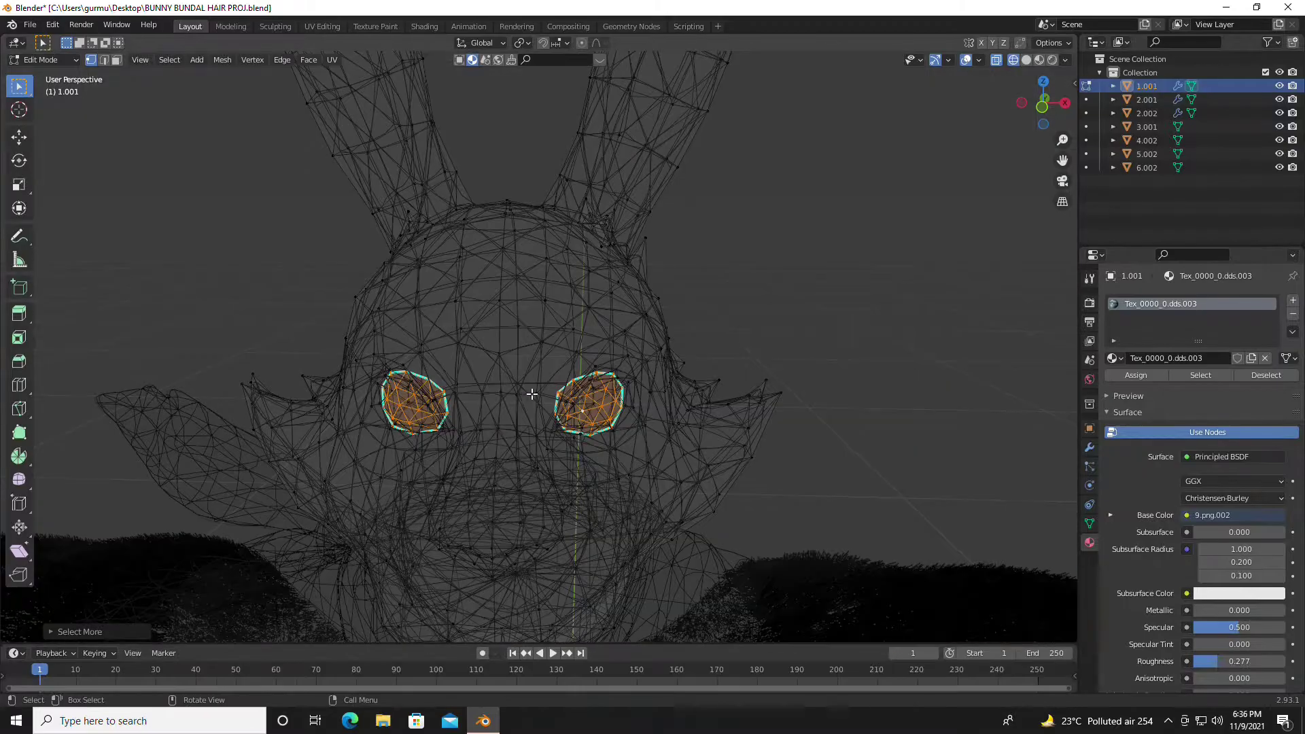
right_click(577, 407)
click(612, 419)
key(Tab)
Select the head object 1.001 and enter Edit Mode on its mesh
mouse_move(732, 320)
middle_down()
mouse_move(439, 442)
mouse_move(732, 265)
mouse_move(690, 227)
middle_up()
scroll(30, 457, down, 5)
scroll(641, 312, up, 5)
click(641, 312)
scroll(512, 266, down, 4)
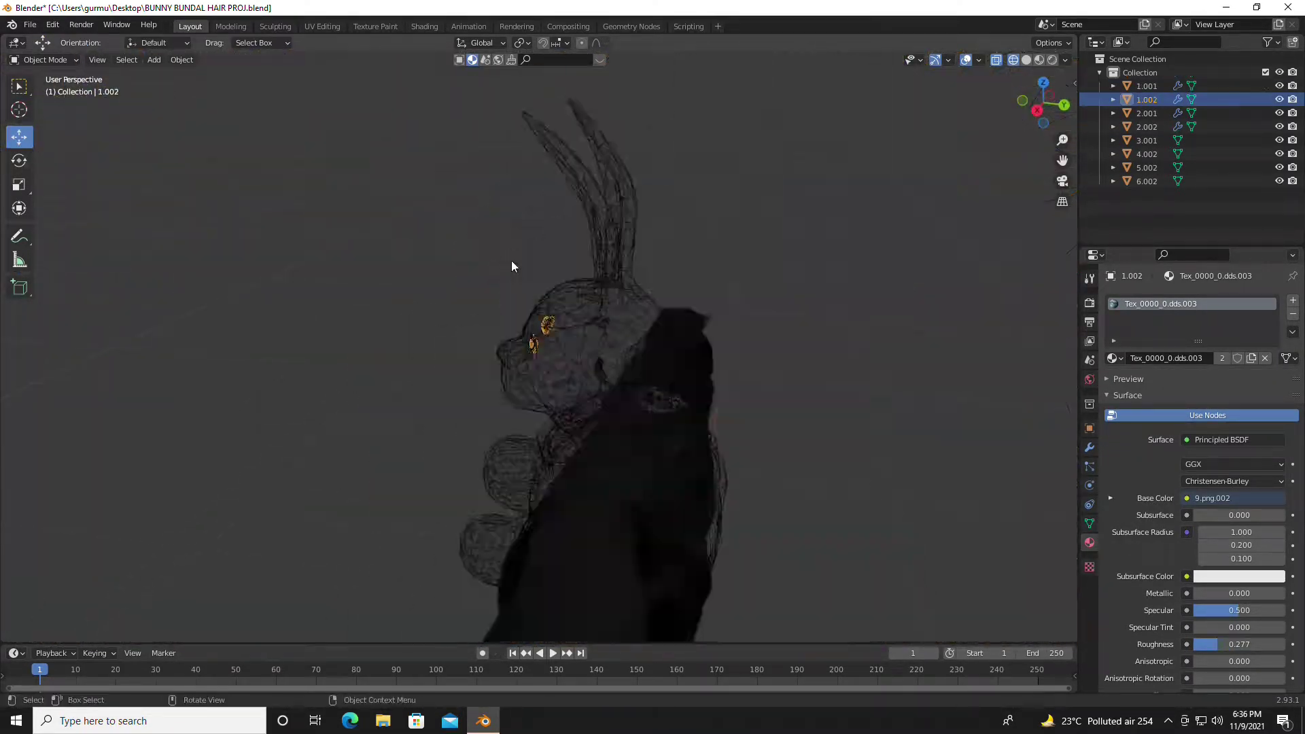
scroll(512, 266, down, 5)
scroll(589, 316, up, 8)
scroll(597, 340, down, 3)
middle_drag(598, 339, 549, 321)
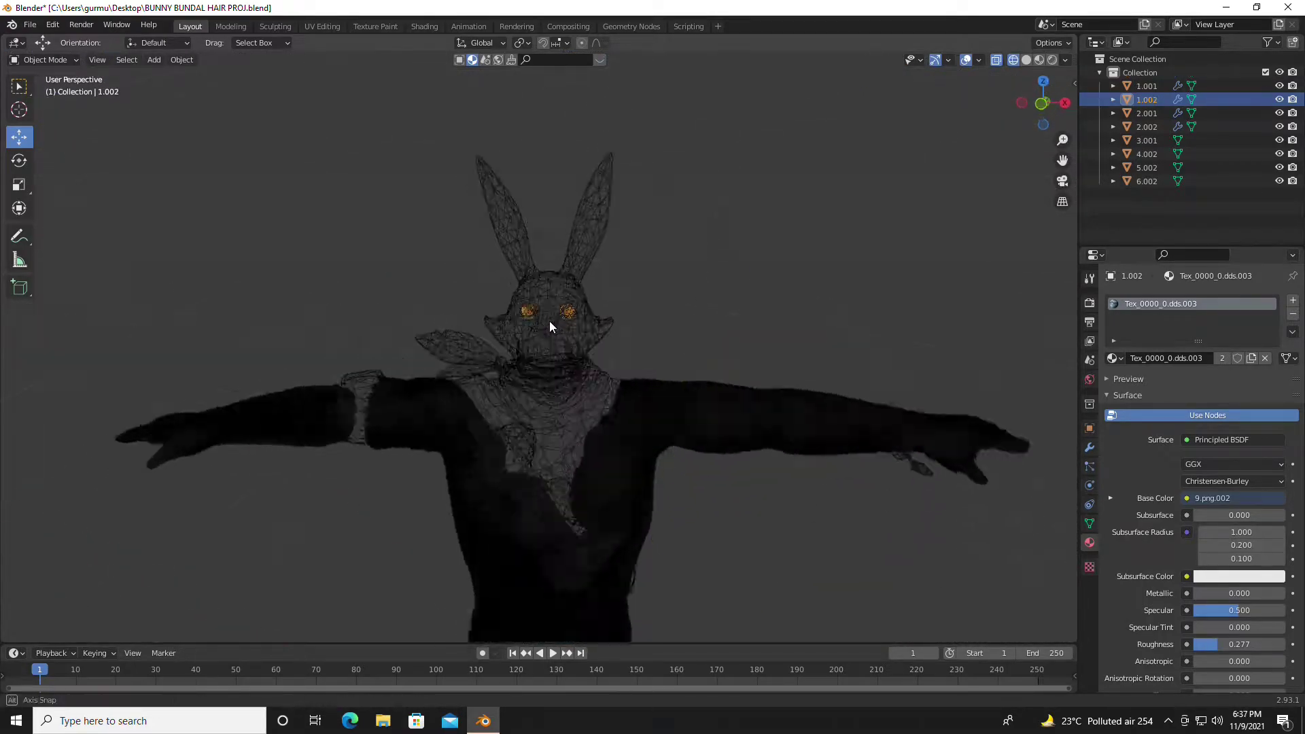
scroll(549, 326, up, 4)
click(561, 353)
key(Tab)
scroll(550, 333, up, 4)
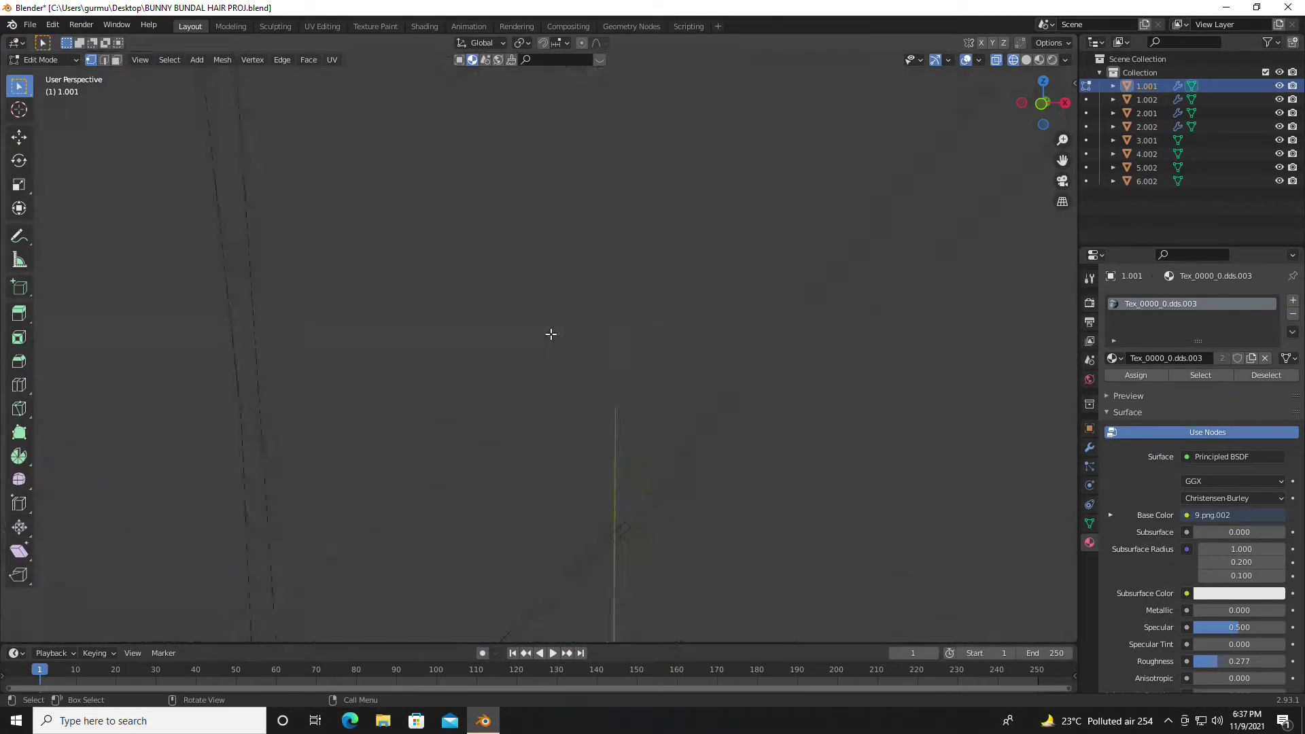
scroll(551, 333, down, 5)
Select and grow both eye regions, then separate them into object 1.003
click(551, 334)
key(ctrl+KP_Add)
ctrl+click(269, 297)
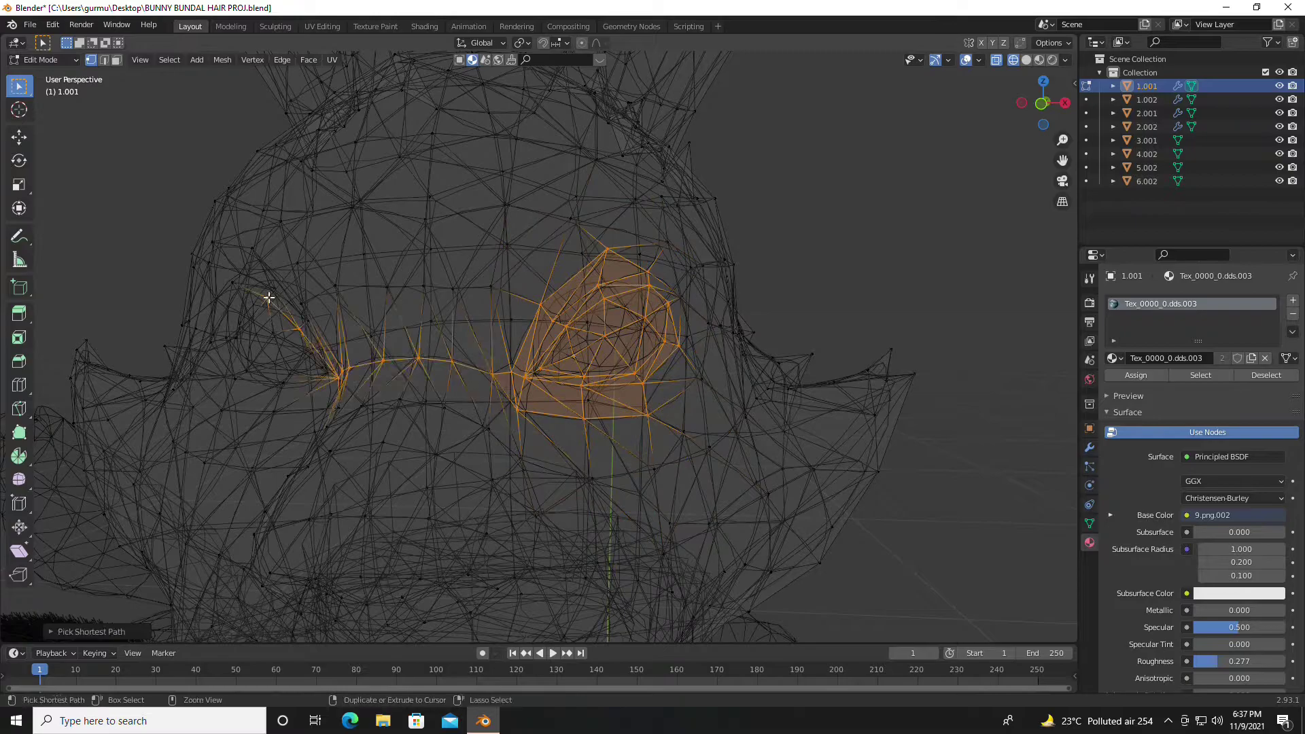
ctrl+click(259, 335)
key(ctrl+KP_Add)
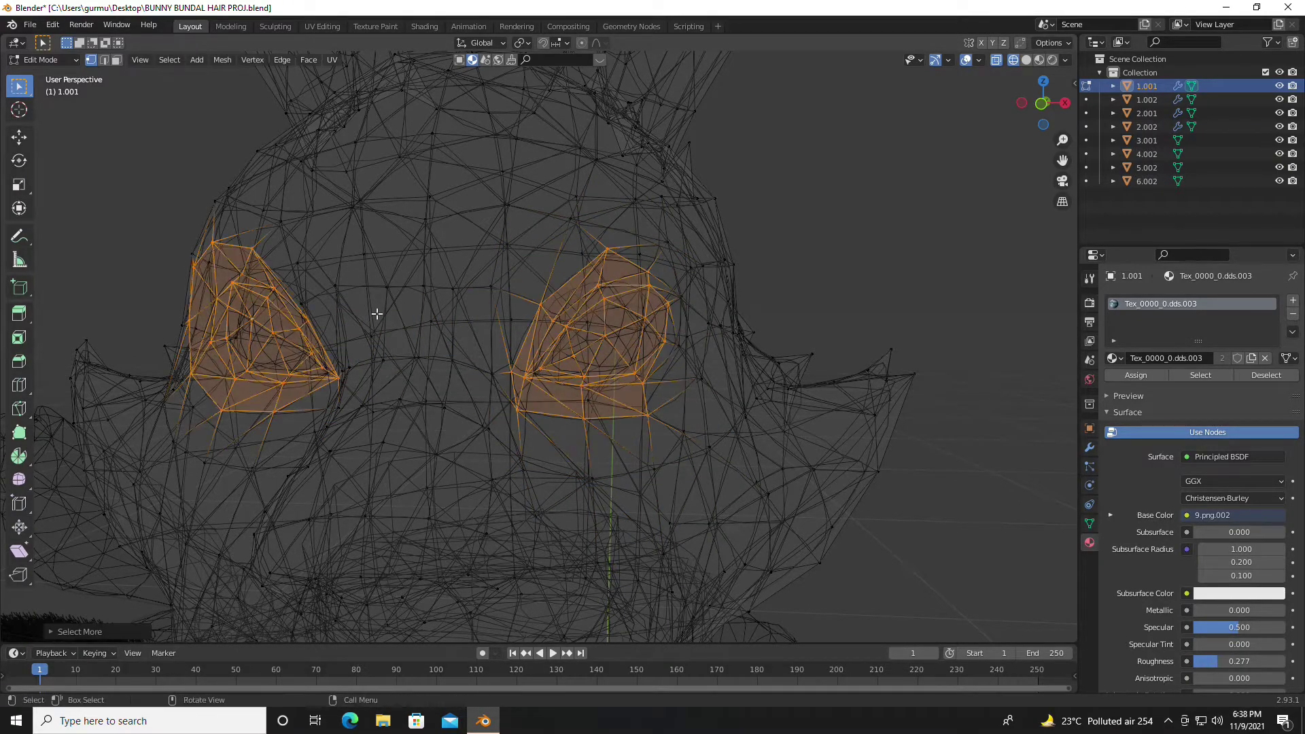
middle_drag(379, 312, 489, 344)
shift+middle_drag(596, 388, 490, 295)
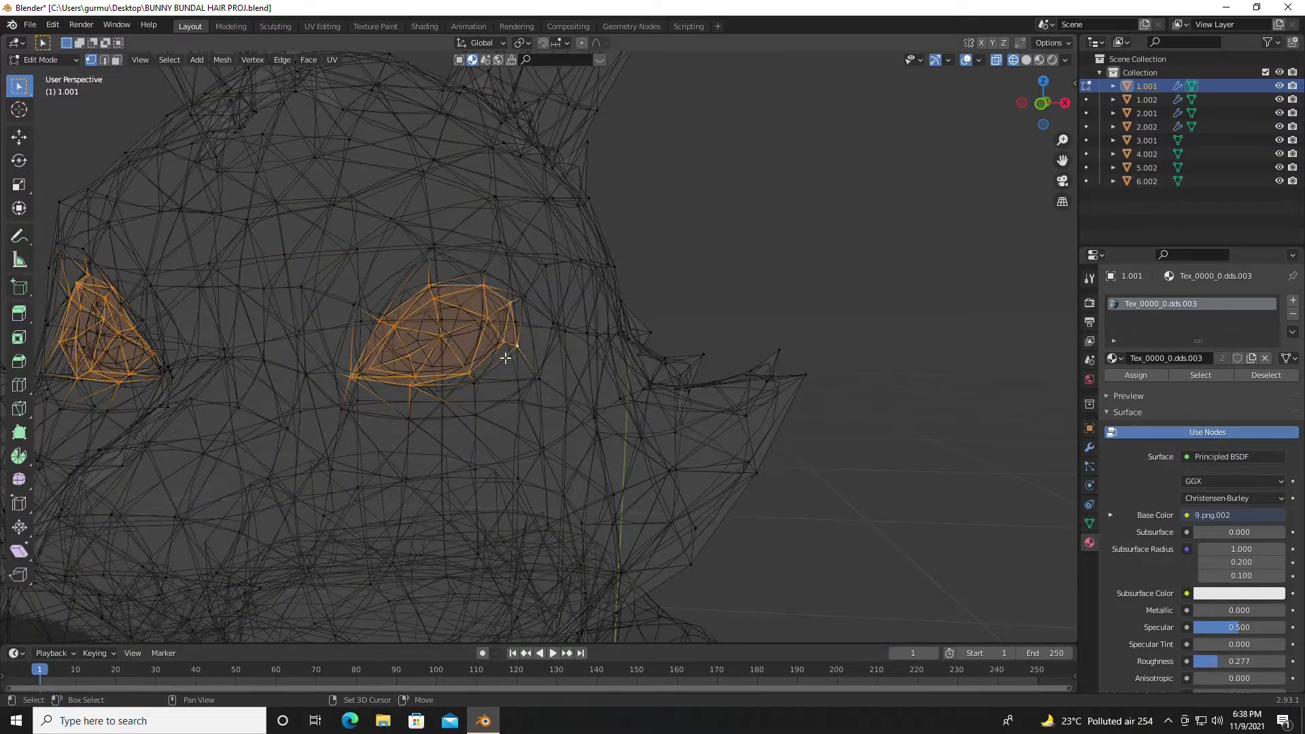
shift+middle_drag(505, 358, 393, 424)
shift+middle_drag(452, 501, 653, 506)
right_click(548, 373)
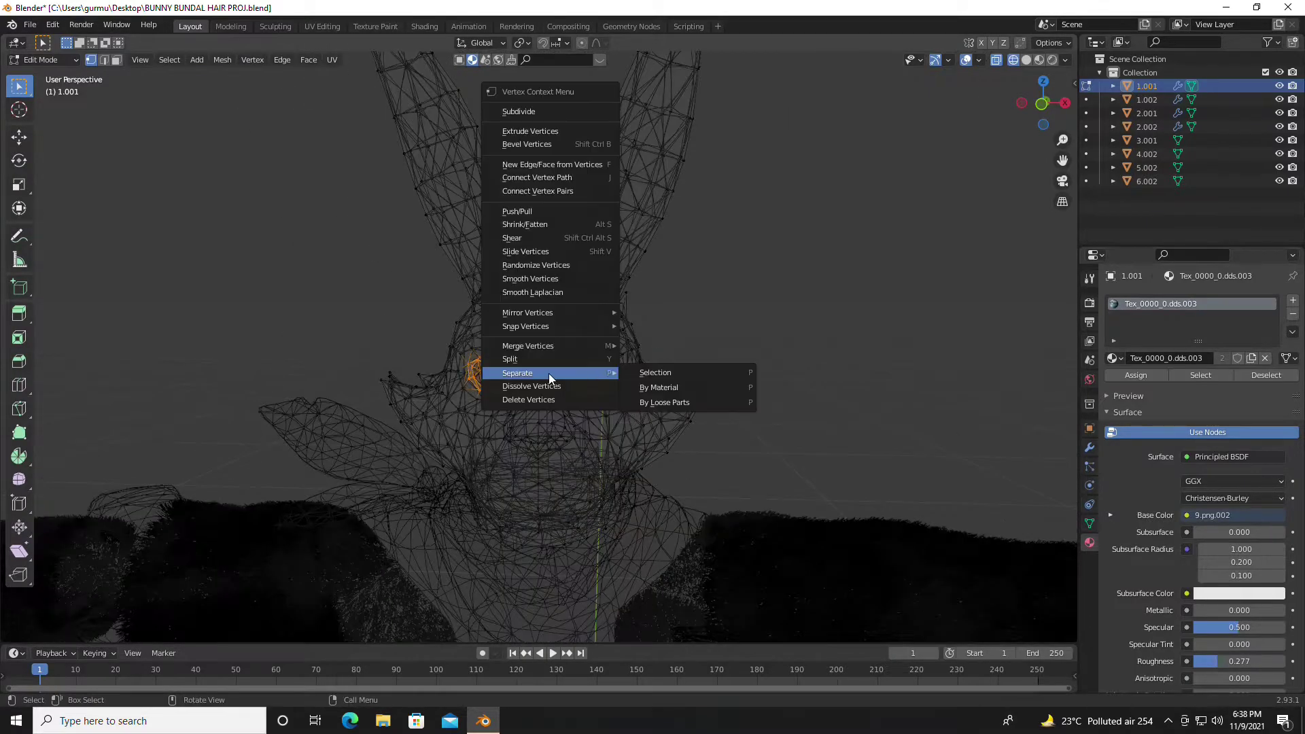
click(673, 384)
mouse_move(480, 408)
middle_down()
mouse_move(952, 347)
mouse_move(582, 349)
middle_up()
Return to object mode, select the head and view the textured face
key(Tab)
click(583, 349)
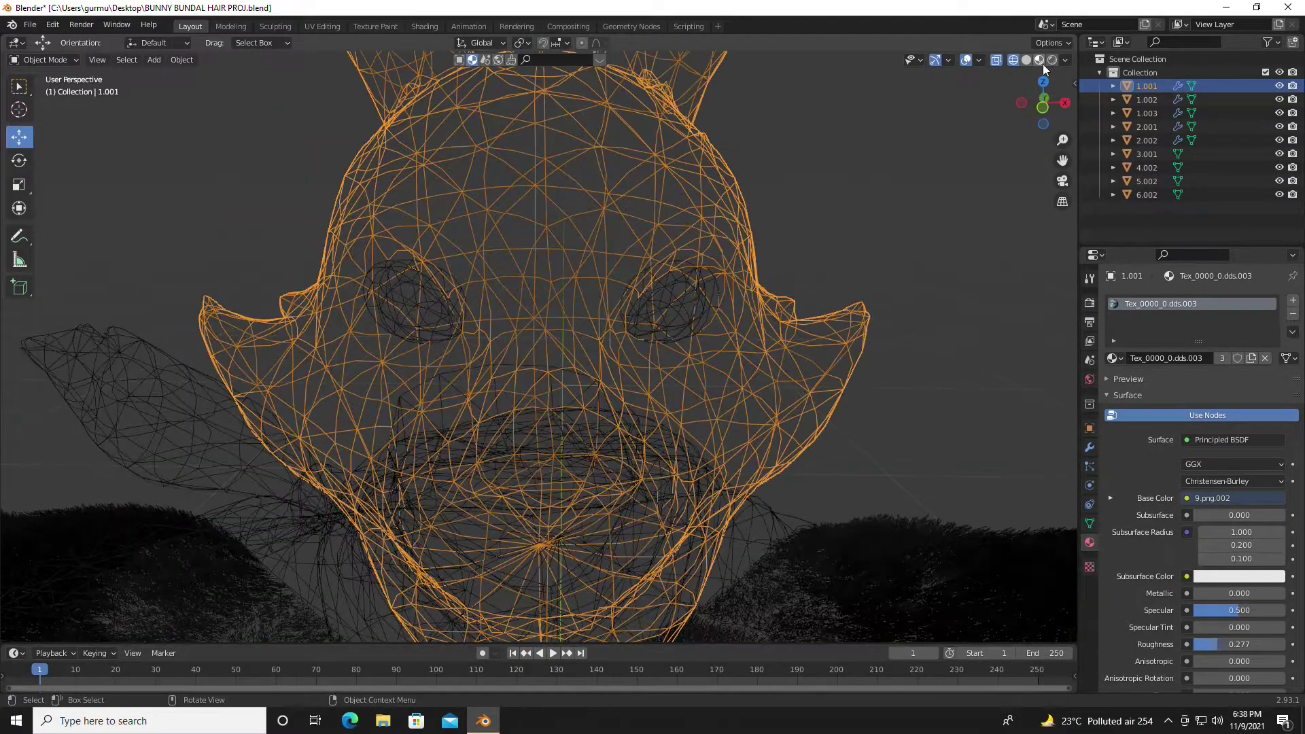
key(z)
scroll(511, 347, up, 5)
scroll(511, 347, down, 5)
scroll(511, 347, down, 1)
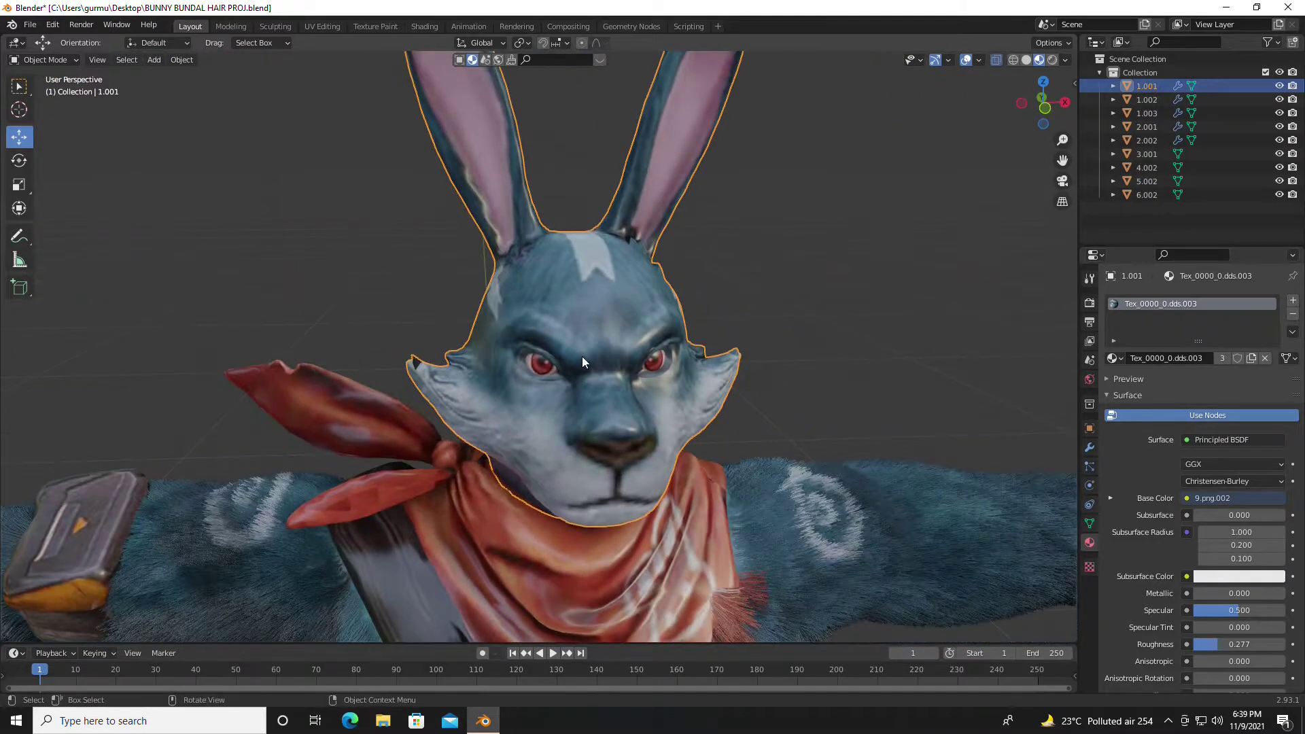
scroll(512, 348, down, 3)
drag(549, 297, 516, 122)
mouse_move(517, 124)
middle_down()
mouse_move(496, 291)
mouse_move(533, 481)
middle_up()
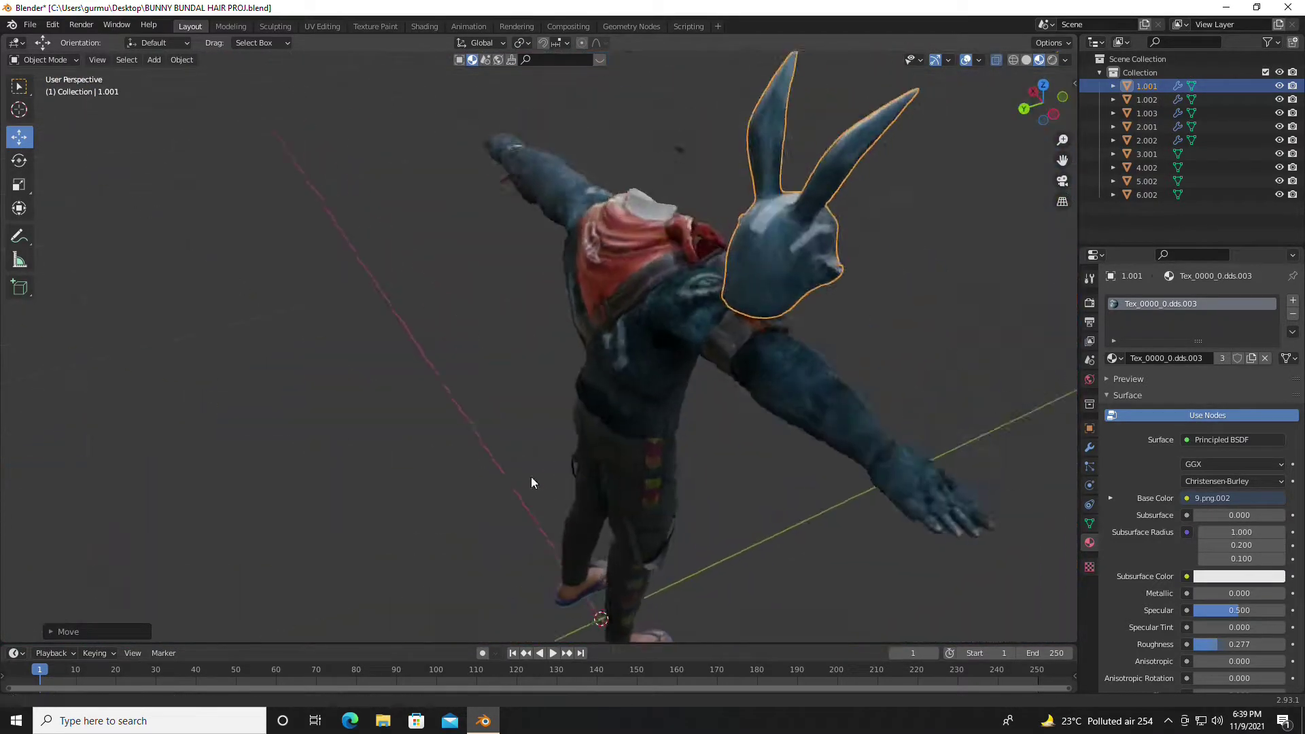
scroll(292, 344, up, 5)
mouse_move(292, 344)
middle_down()
mouse_move(469, 343)
mouse_move(476, 204)
middle_up()
scroll(476, 272, up, 4)
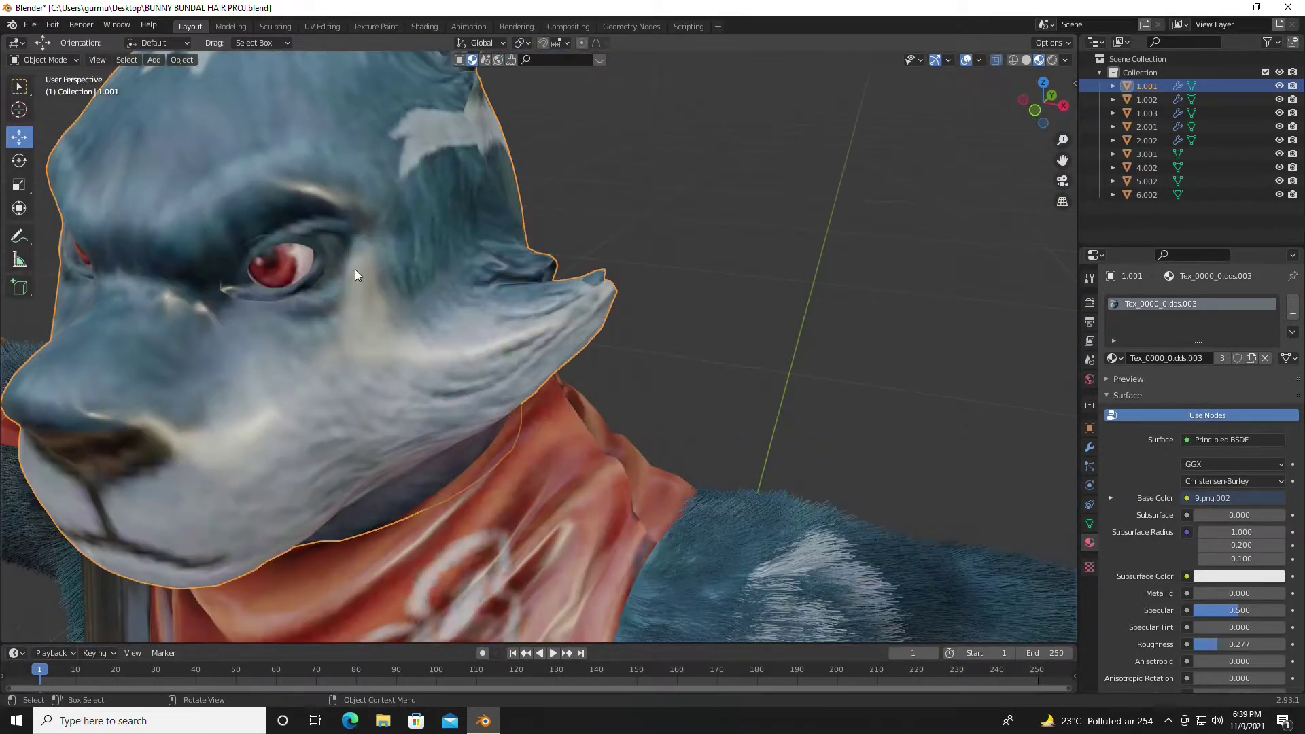
scroll(475, 272, down, 4)
Set the head's hair particle length to 0.01 m
click(1090, 466)
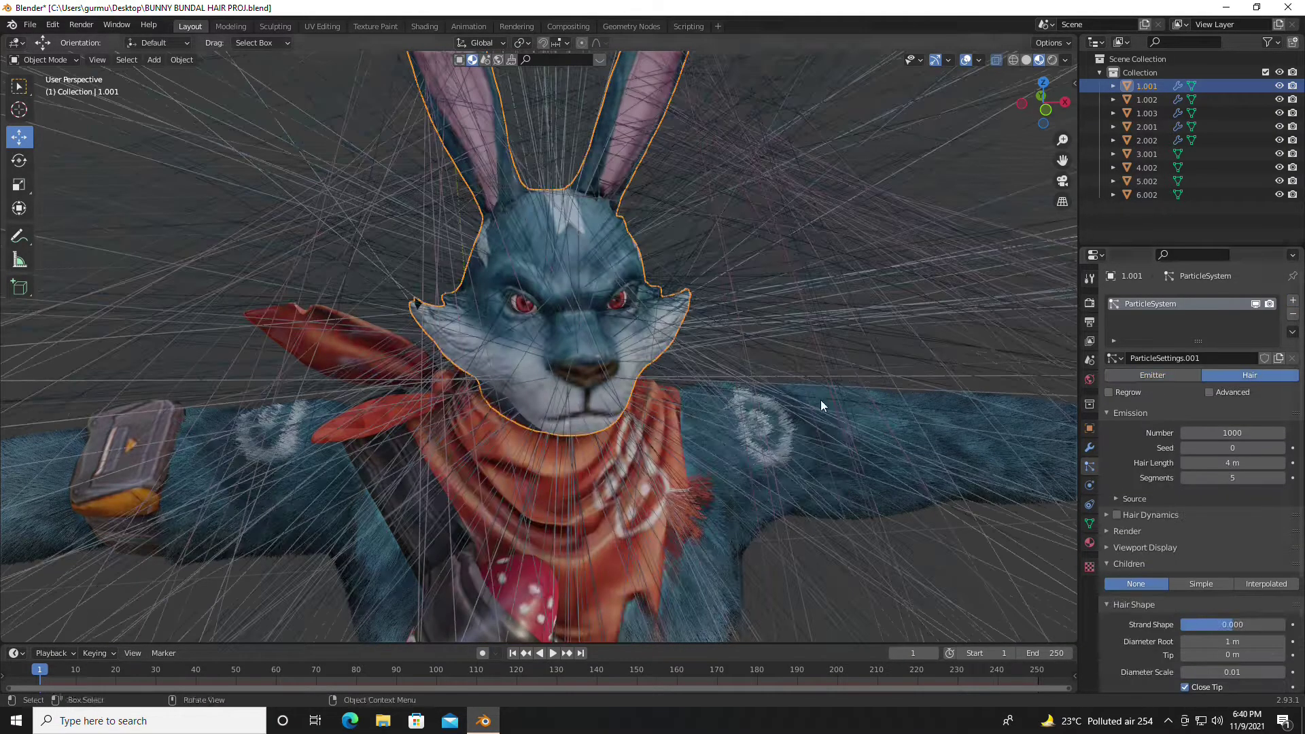
text(0.01)
key(Return)
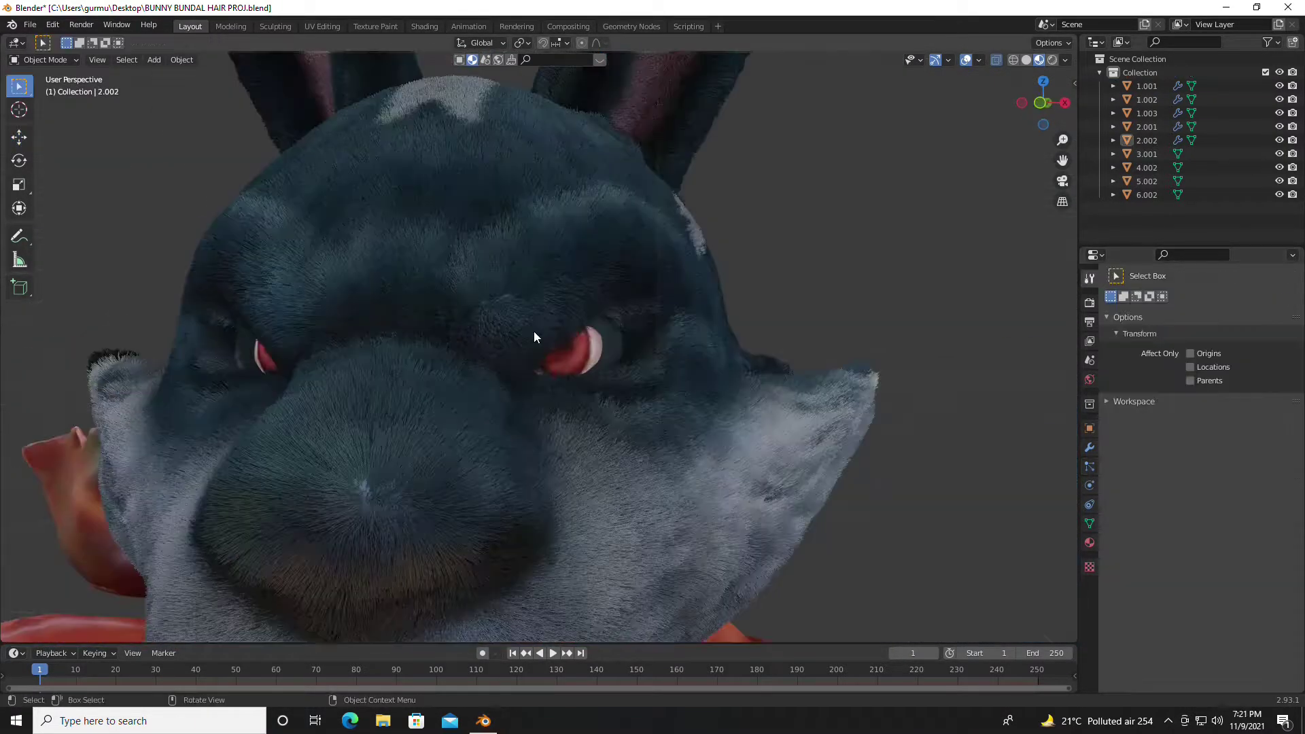
mouse_move(560, 335)
middle_down()
mouse_move(653, 333)
mouse_move(655, 368)
mouse_move(638, 390)
mouse_move(577, 369)
mouse_move(561, 398)
mouse_move(238, 411)
middle_up()
scroll(625, 327, down, 3)
scroll(634, 325, down, 3)
scroll(639, 340, up, 4)
scroll(654, 333, down, 2)
scroll(654, 333, down, 2)
scroll(574, 369, down, 1)
scroll(569, 387, down, 2)
scroll(569, 393, down, 1)
scroll(499, 401, up, 1)
scroll(524, 405, up, 4)
scroll(524, 402, up, 1)
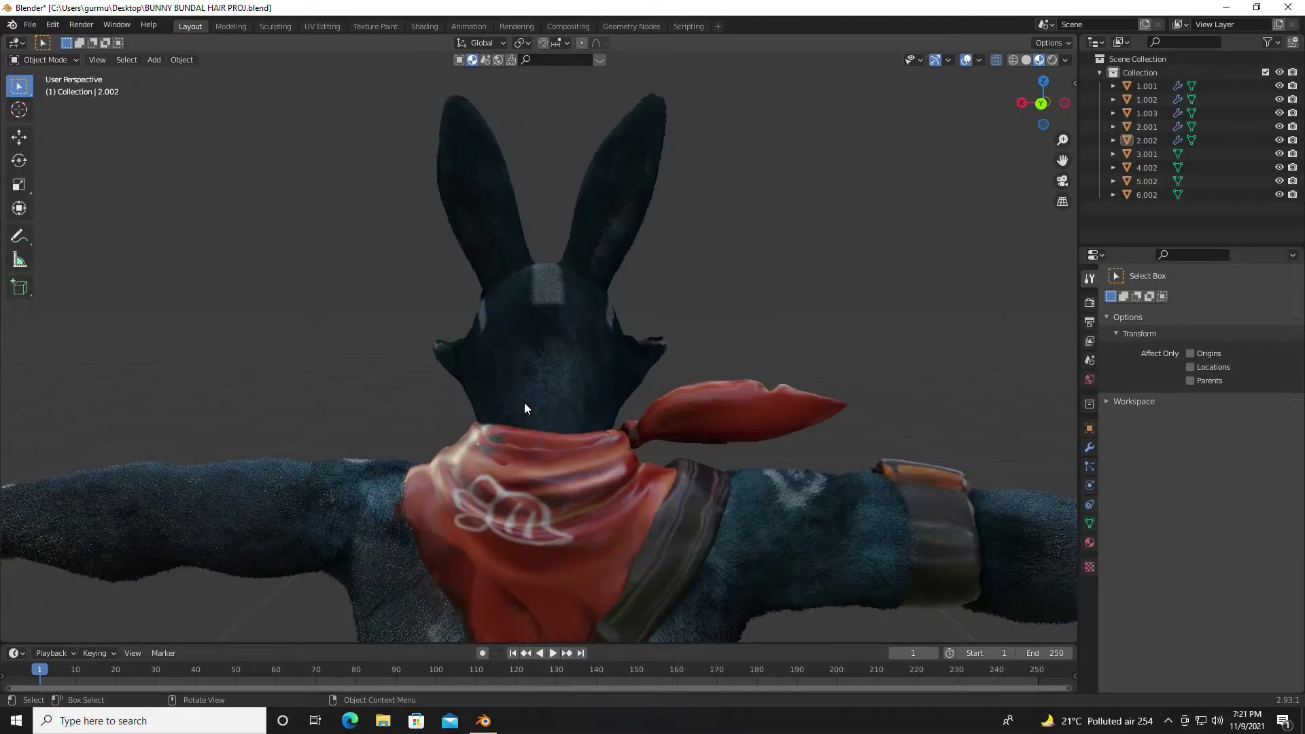
scroll(526, 402, up, 2)
scroll(526, 403, up, 1)
scroll(528, 403, up, 1)
mouse_move(527, 404)
middle_down()
mouse_move(656, 420)
mouse_move(592, 432)
mouse_move(618, 405)
mouse_move(569, 406)
middle_up()
scroll(591, 441, down, 2)
scroll(592, 441, down, 2)
scroll(592, 440, down, 2)
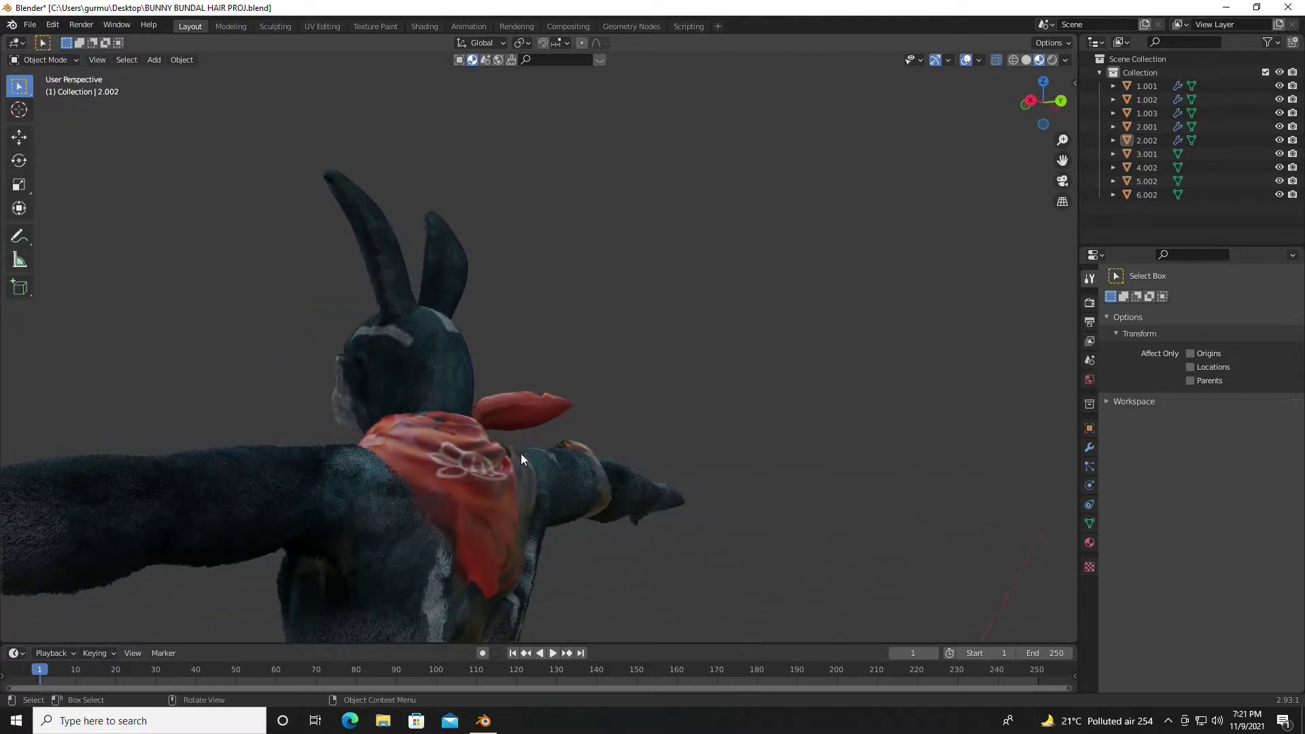
scroll(452, 520, up, 2)
scroll(475, 523, up, 3)
mouse_move(275, 318)
middle_down()
mouse_move(218, 326)
mouse_move(320, 451)
mouse_move(262, 451)
middle_up()
scroll(320, 451, down, 2)
mouse_move(690, 447)
middle_down()
mouse_move(312, 420)
mouse_move(757, 374)
middle_up()
scroll(708, 390, up, 2)
scroll(687, 422, up, 2)
middle_drag(687, 423, 848, 444)
scroll(603, 420, up, 1)
shift+middle_drag(637, 417, 997, 414)
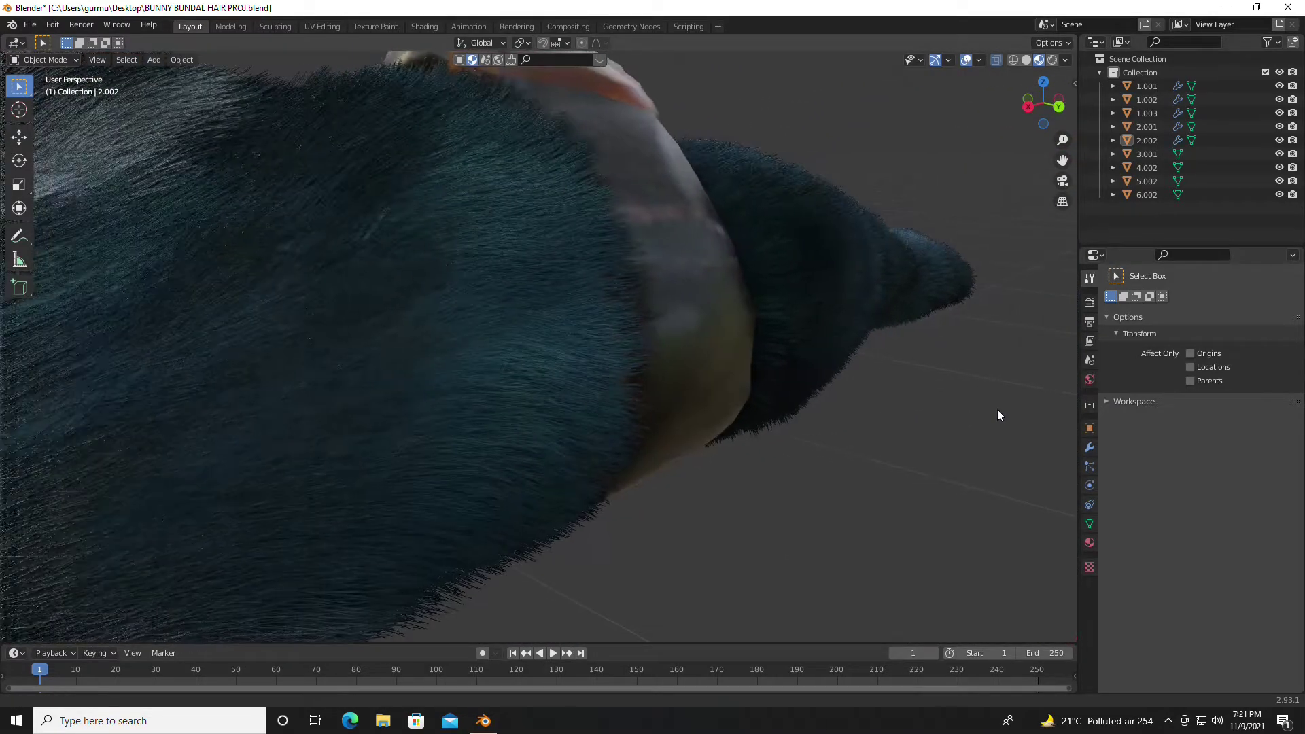
middle_drag(685, 405, 719, 405)
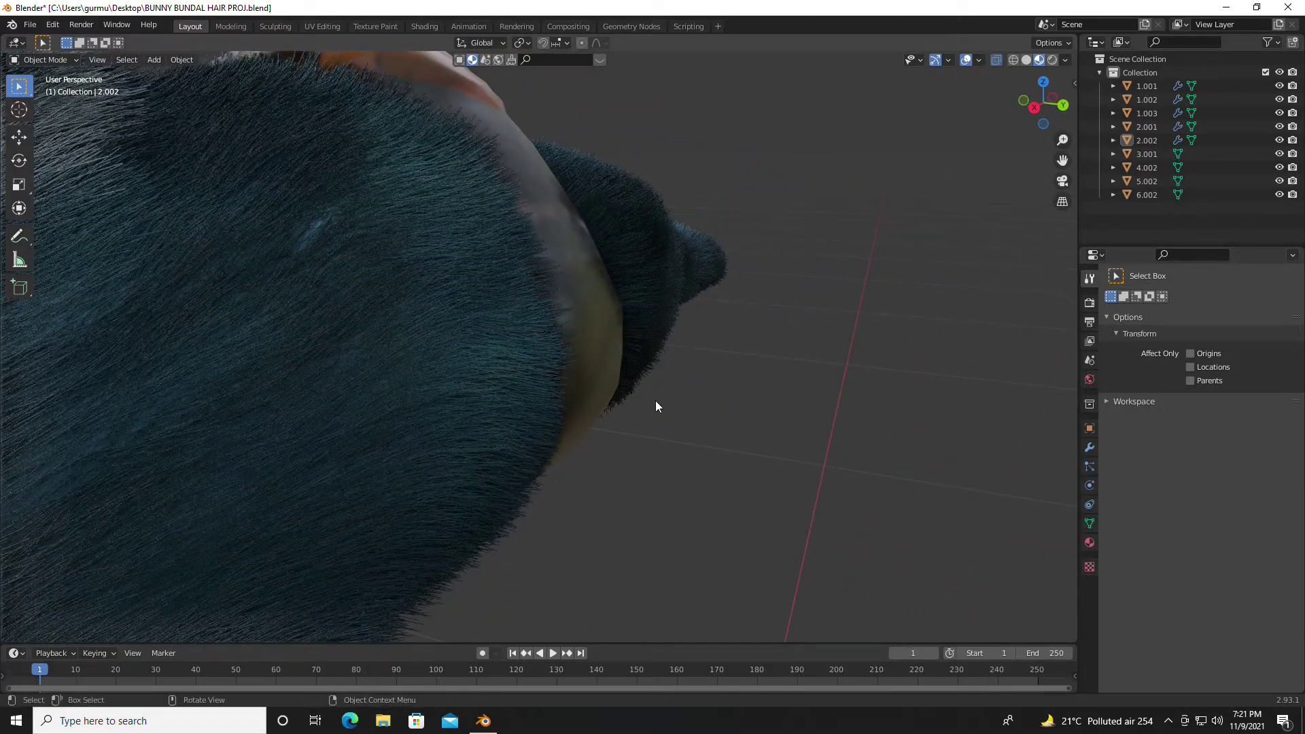
scroll(656, 406, down, 2)
scroll(656, 406, down, 2)
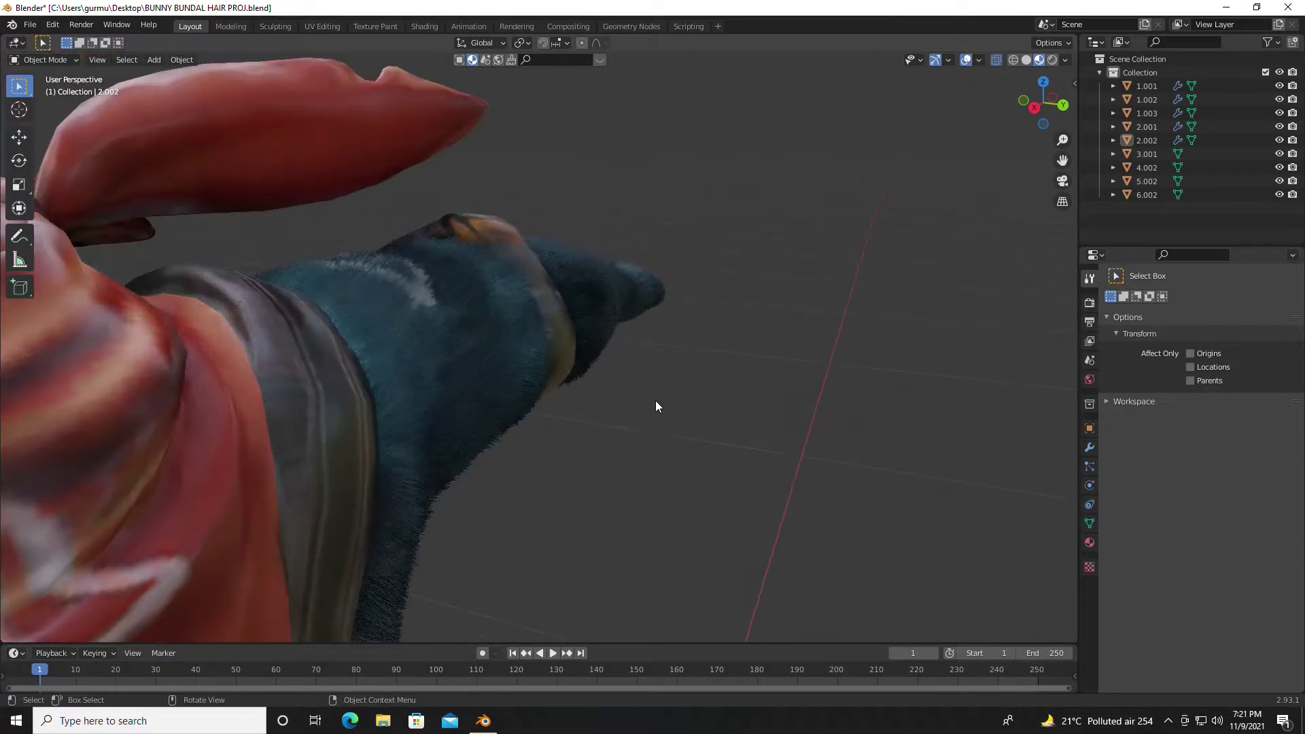
scroll(656, 406, down, 1)
scroll(656, 407, down, 1)
scroll(656, 407, up, 2)
scroll(656, 405, up, 2)
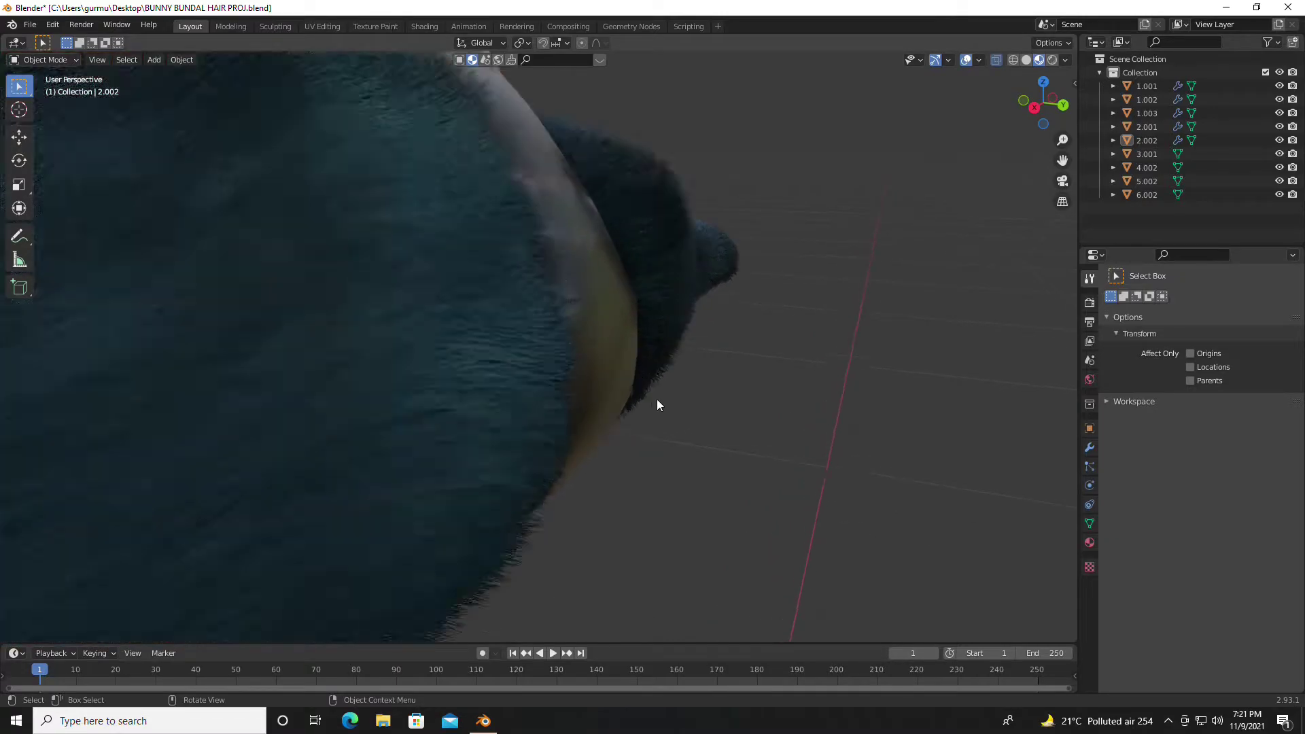
scroll(658, 403, up, 1)
scroll(660, 402, up, 1)
scroll(661, 402, down, 1)
scroll(661, 402, down, 1)
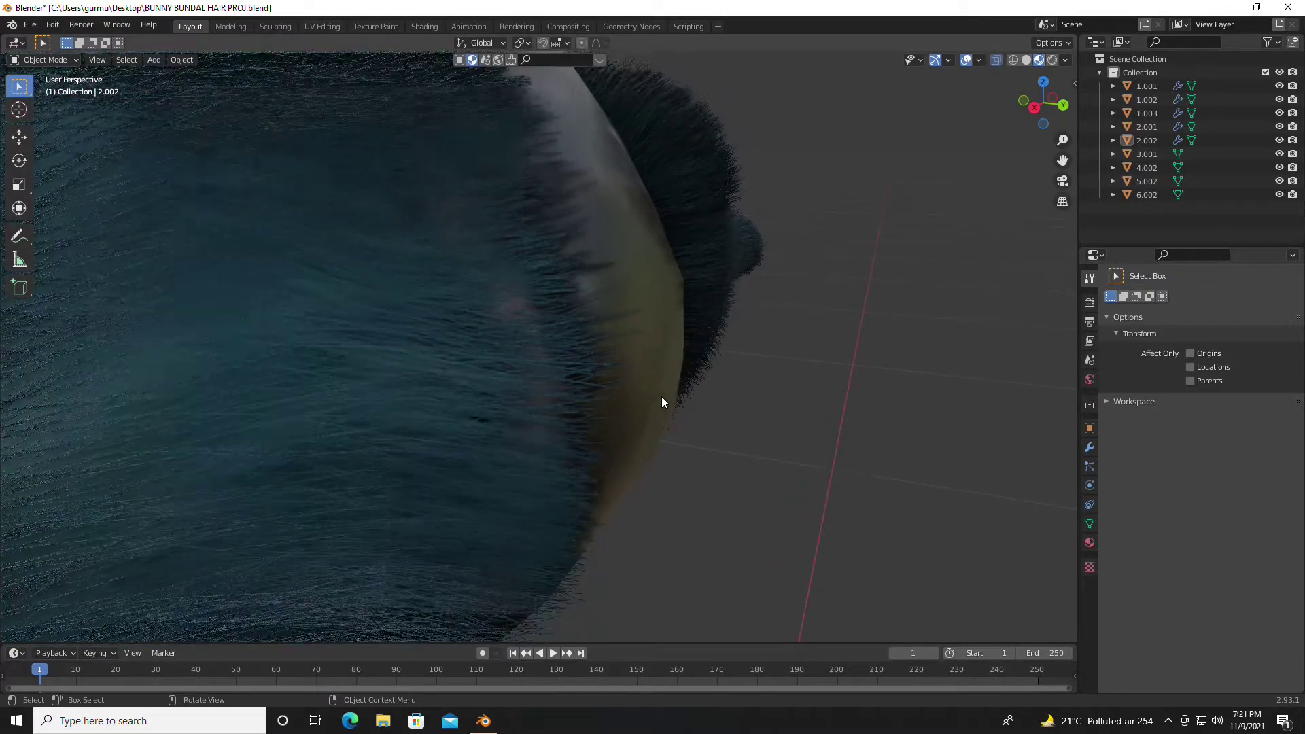
scroll(662, 404, down, 1)
scroll(663, 406, down, 1)
scroll(660, 401, down, 2)
scroll(657, 402, up, 2)
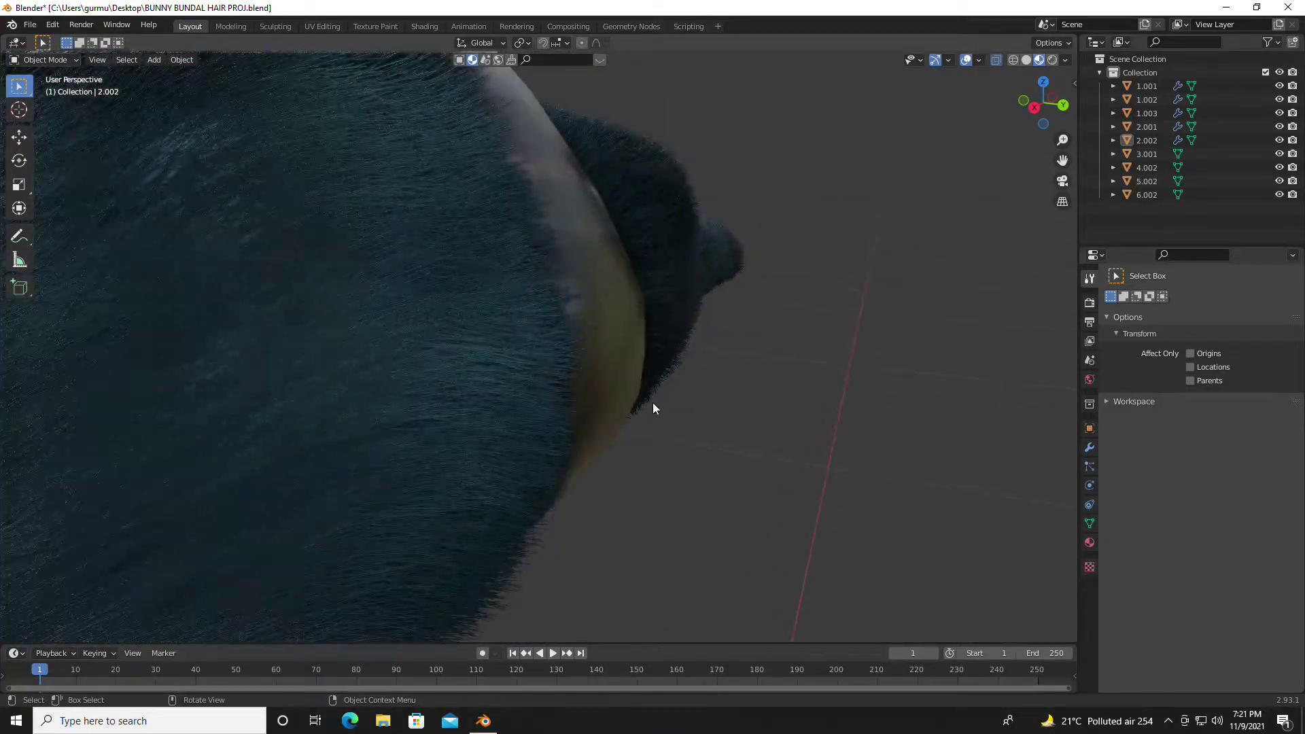
scroll(652, 402, up, 1)
scroll(653, 402, up, 1)
scroll(653, 408, up, 1)
scroll(652, 408, up, 1)
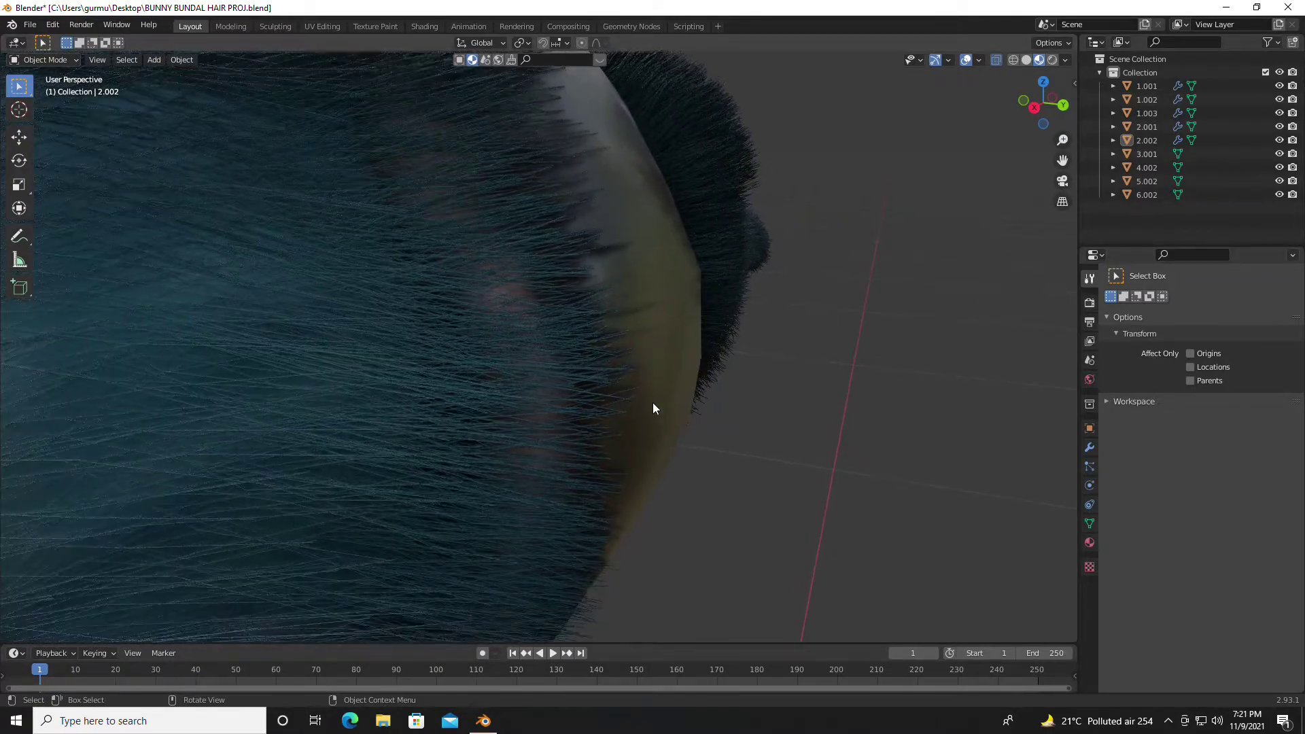